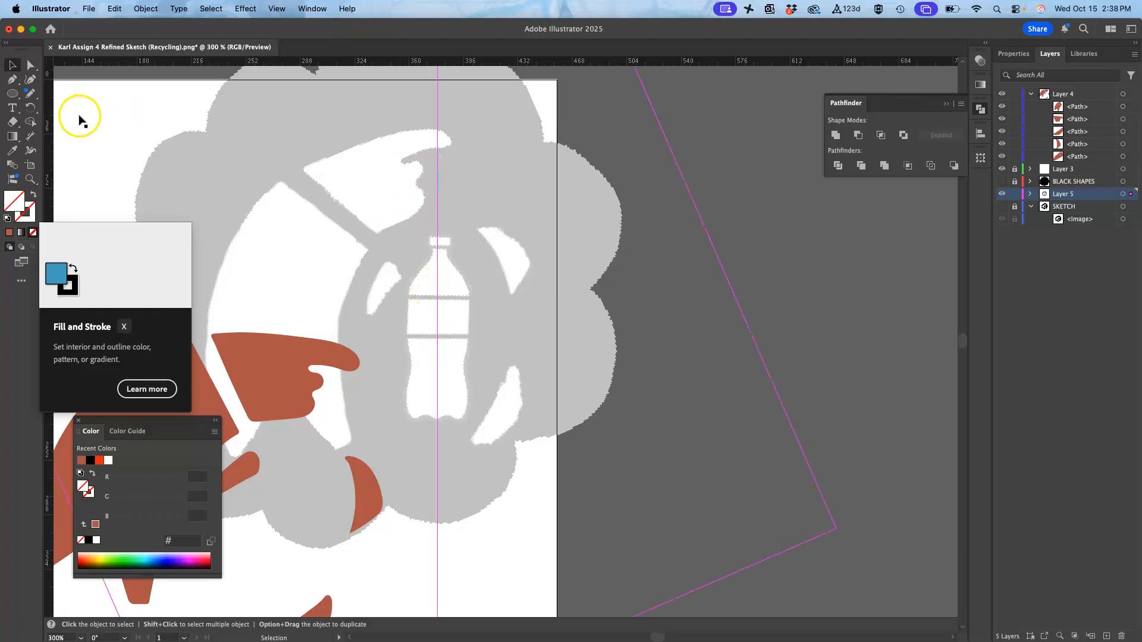
Step: Trace the left half of the bottle cap with the Pen tool, starting at the vertical centre guide and ending at the neck
{"action": "key", "text": "a"}
{"action": "key", "text": "v"}
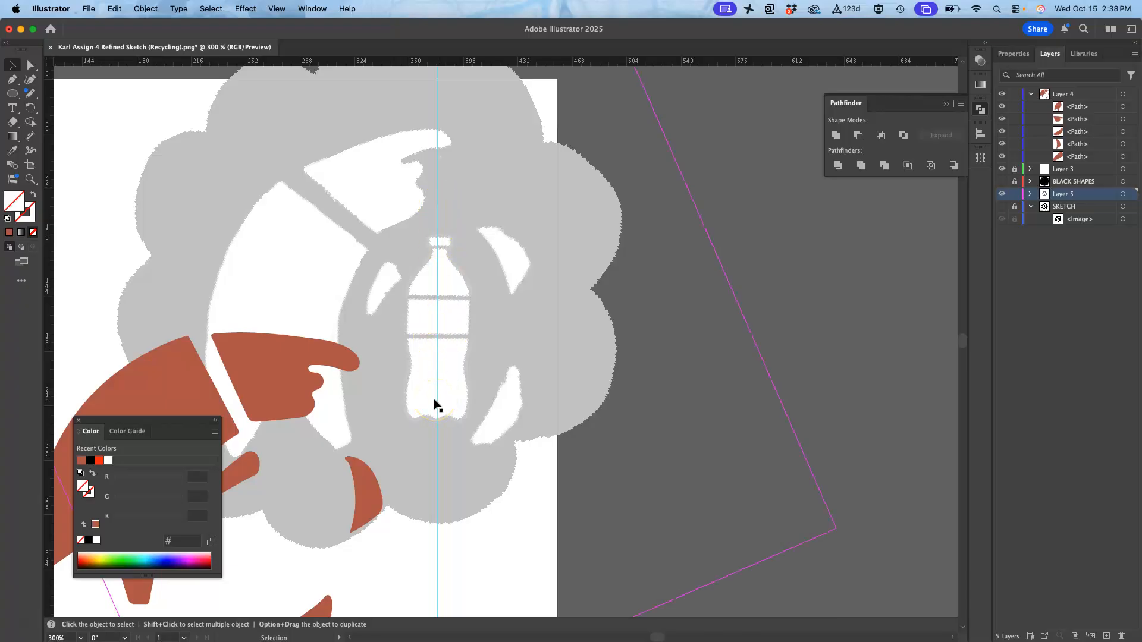
{"action": "key", "text": "super+equal"}
{"action": "key", "text": "super+equal"}
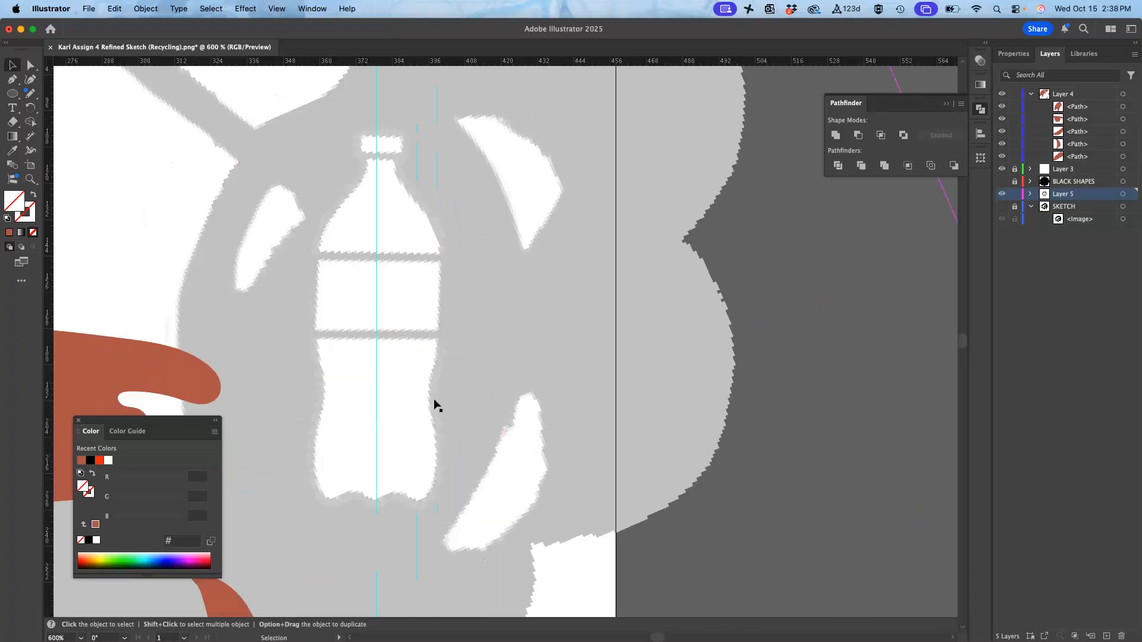
{"action": "scroll", "coordinate": [434, 405], "scroll_direction": "left", "scroll_amount": 3}
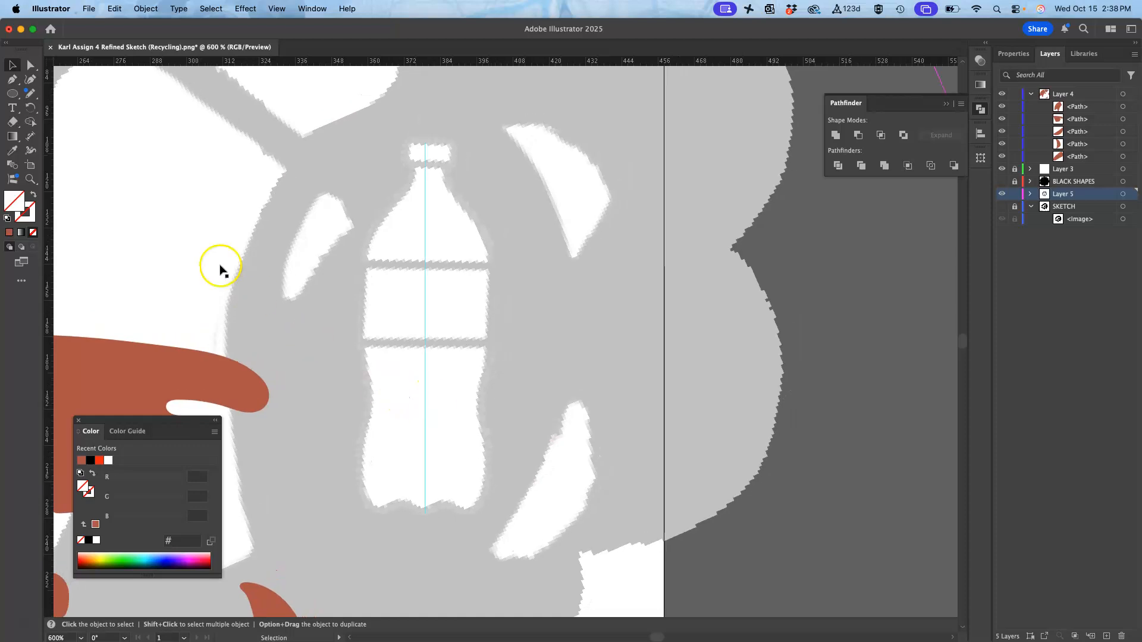
{"action": "left_click", "coordinate": [12, 79]}
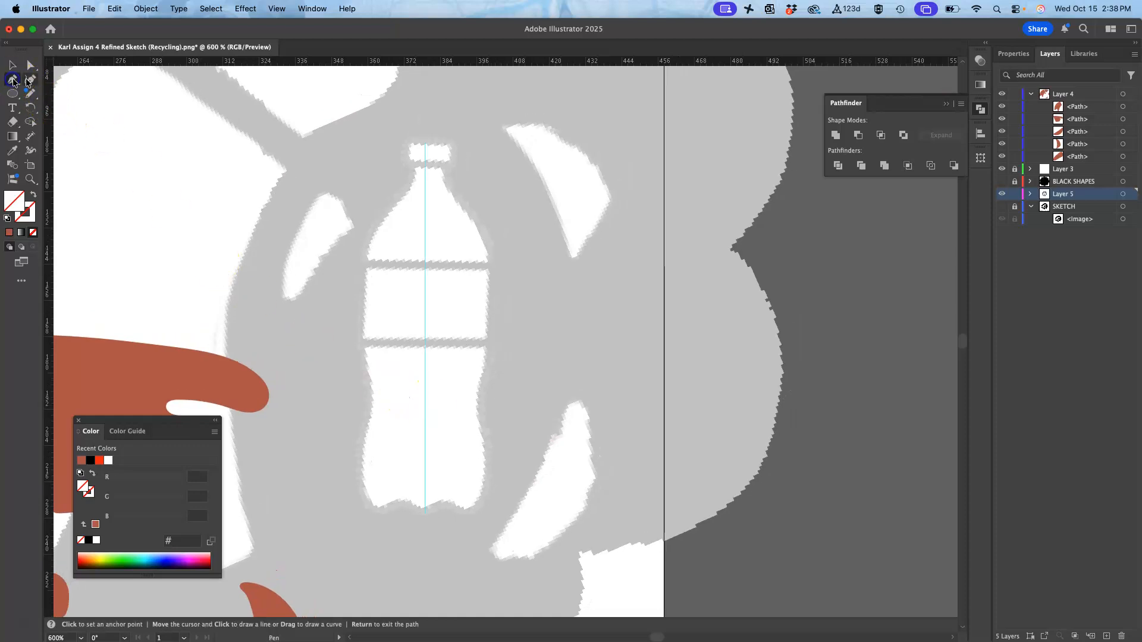
{"action": "left_click", "coordinate": [424, 143]}
{"action": "left_click", "coordinate": [426, 146]}
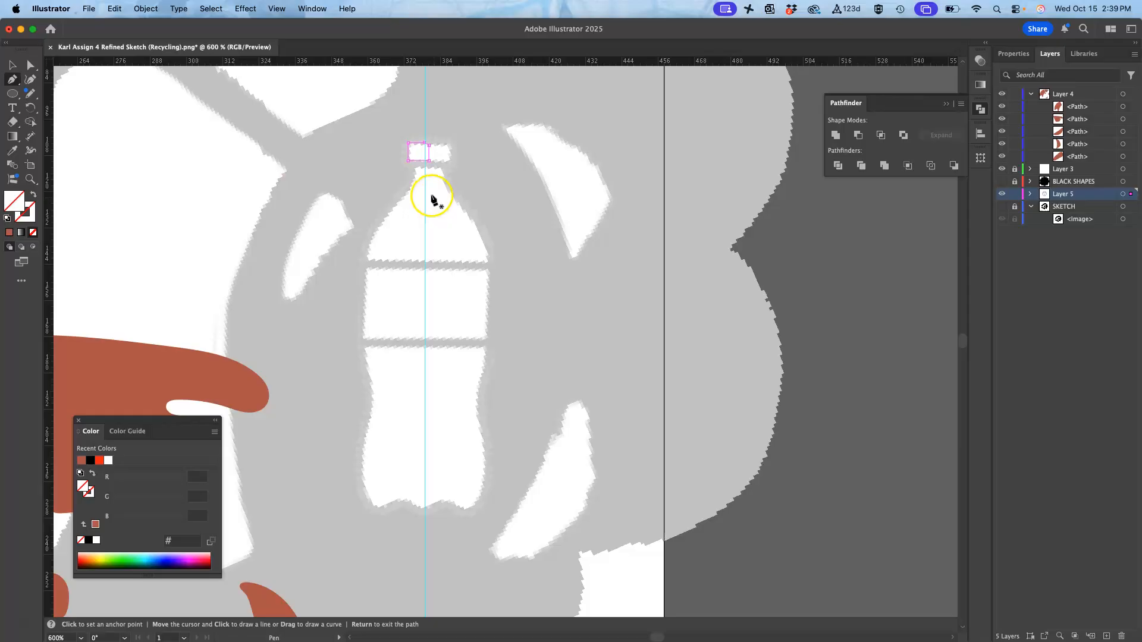
{"action": "key", "text": "super"}
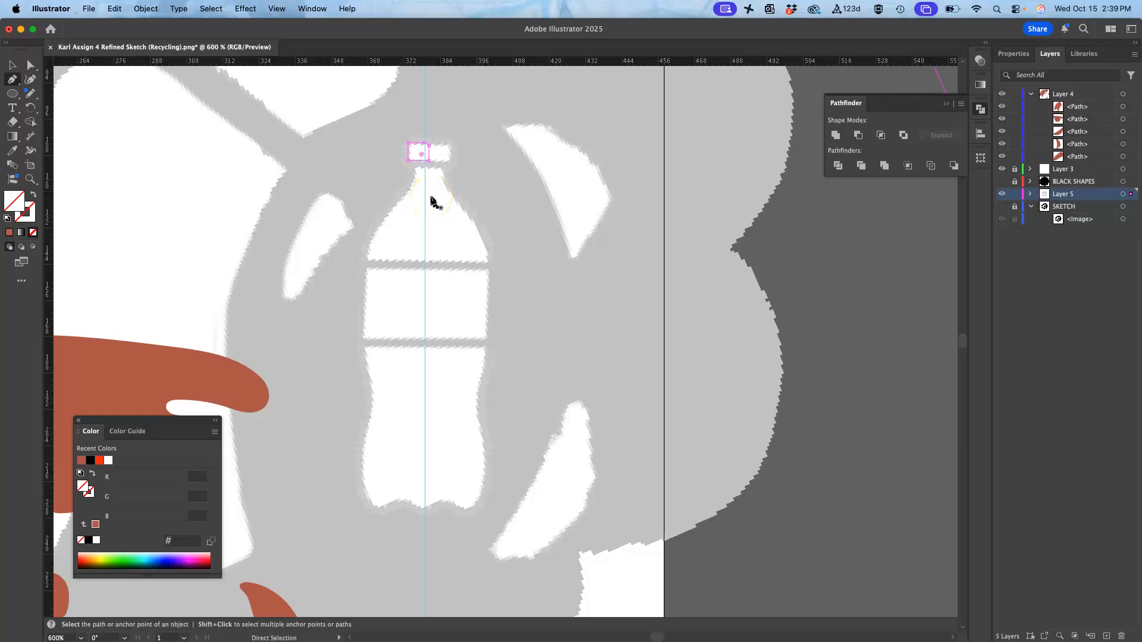
{"action": "key", "text": "super"}
{"action": "left_click", "coordinate": [407, 158]}
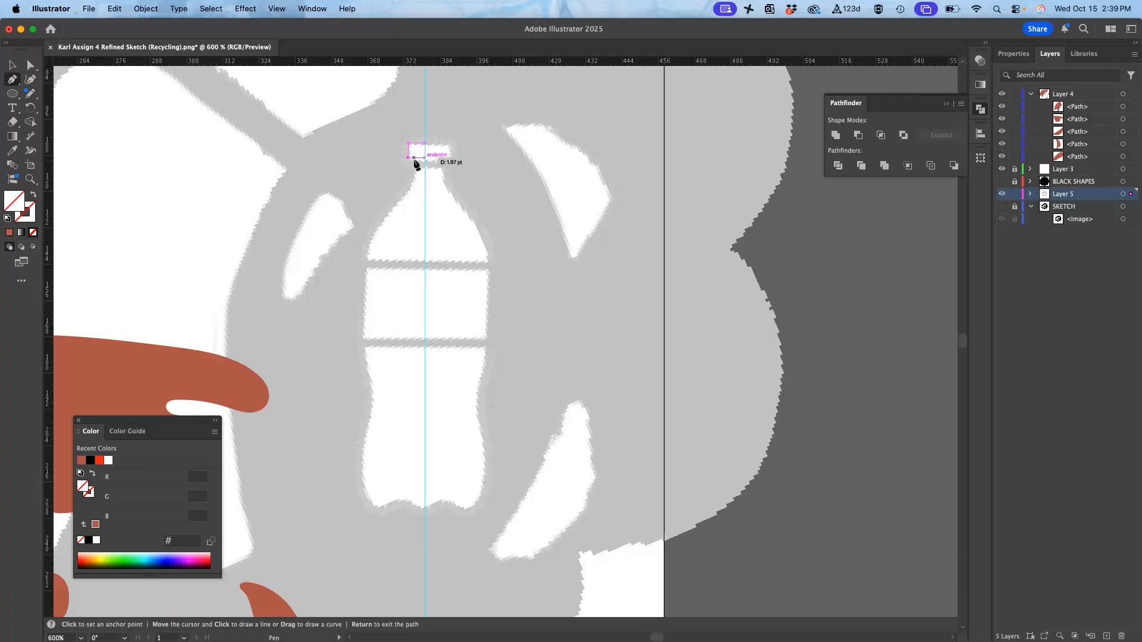
{"action": "left_click", "coordinate": [414, 161]}
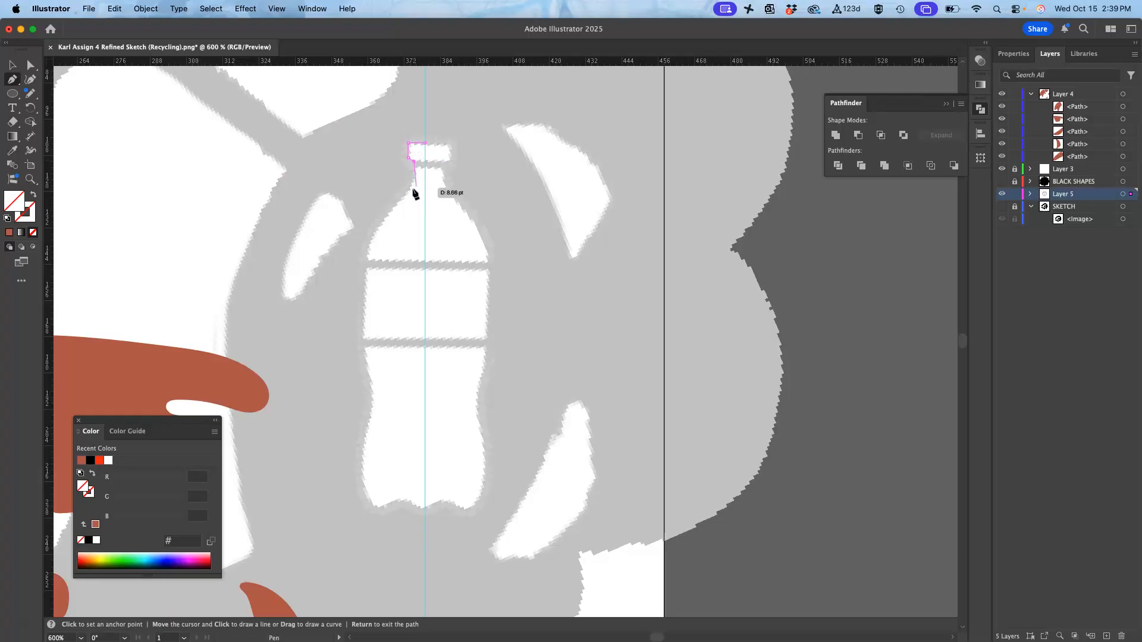
Step: Continue the path along the bottle's left shoulder and down the straight label section to the lower label line
{"action": "left_click", "coordinate": [372, 235]}
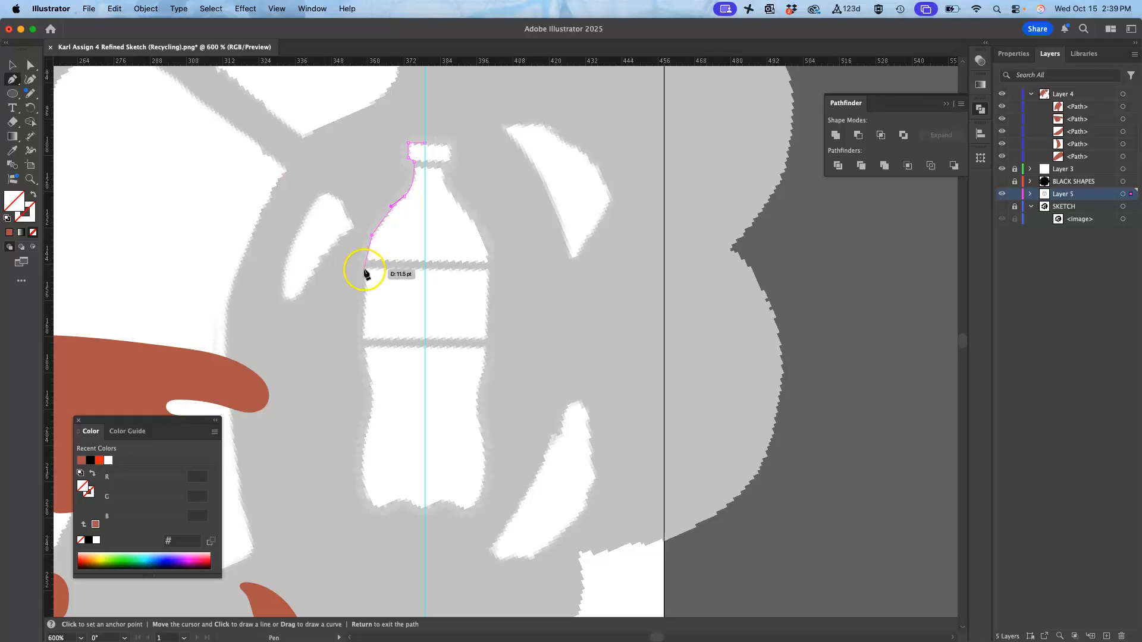
{"action": "left_click", "coordinate": [365, 266]}
{"action": "left_click", "coordinate": [364, 282]}
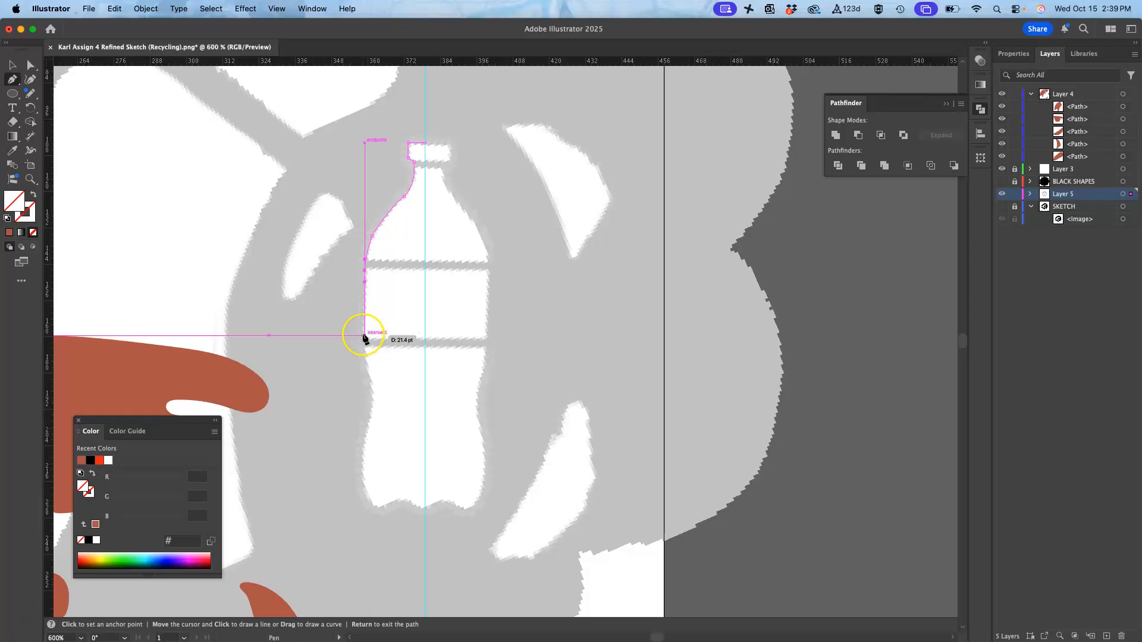
{"action": "left_click", "coordinate": [364, 336]}
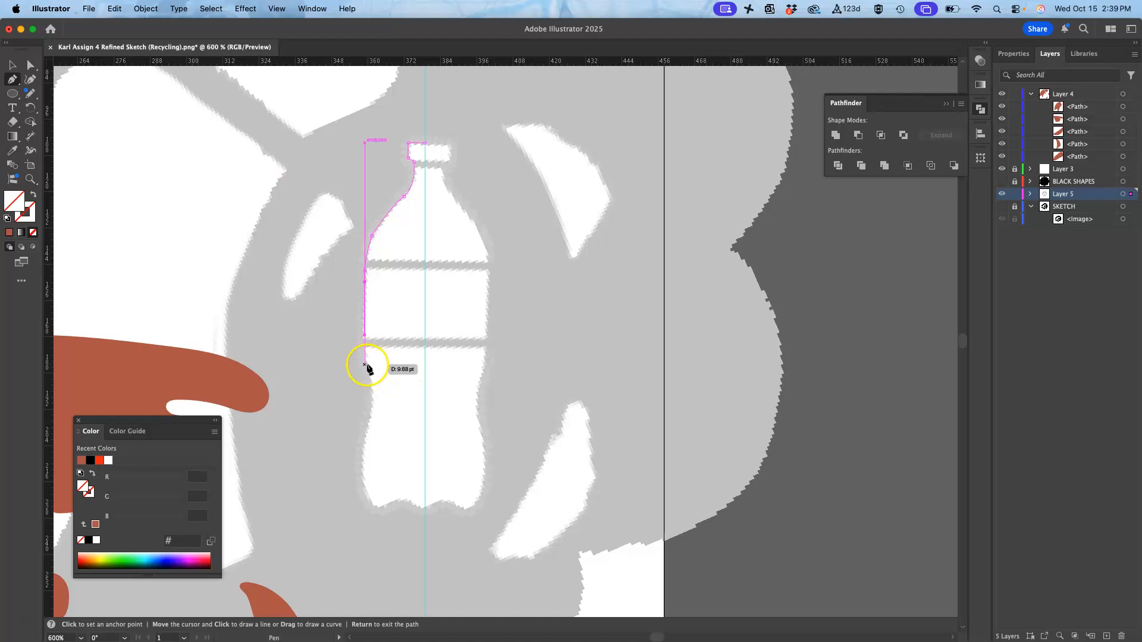
Step: Continue the path around the bottle's left waist below the label and out to the lower body bulge
{"action": "left_click", "coordinate": [368, 361]}
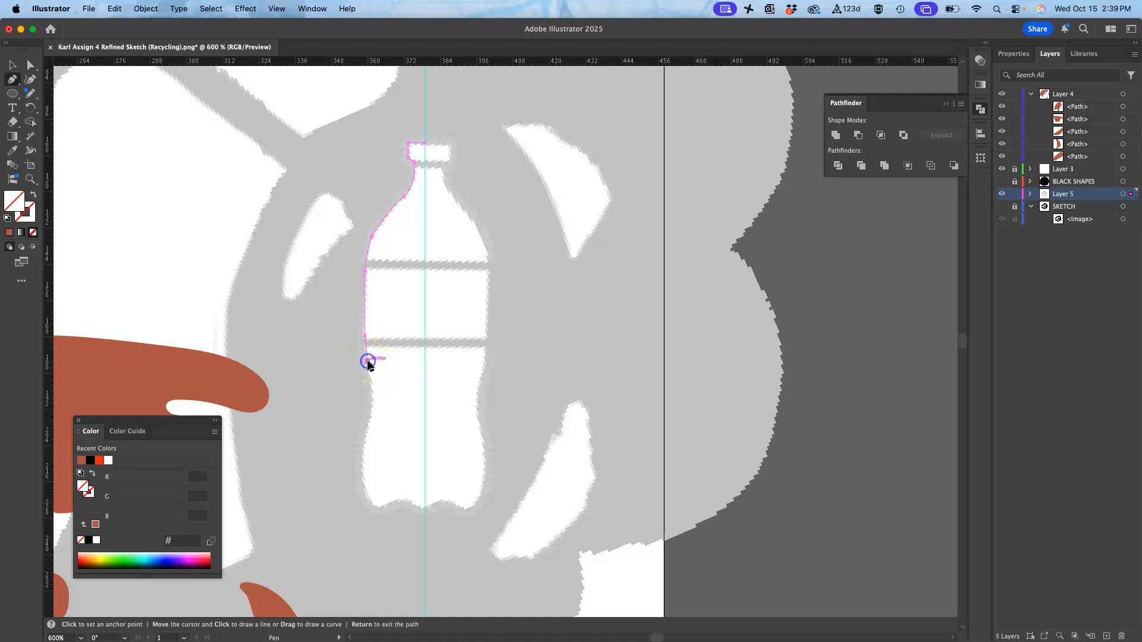
{"action": "left_click", "coordinate": [374, 394]}
{"action": "left_click", "coordinate": [366, 450]}
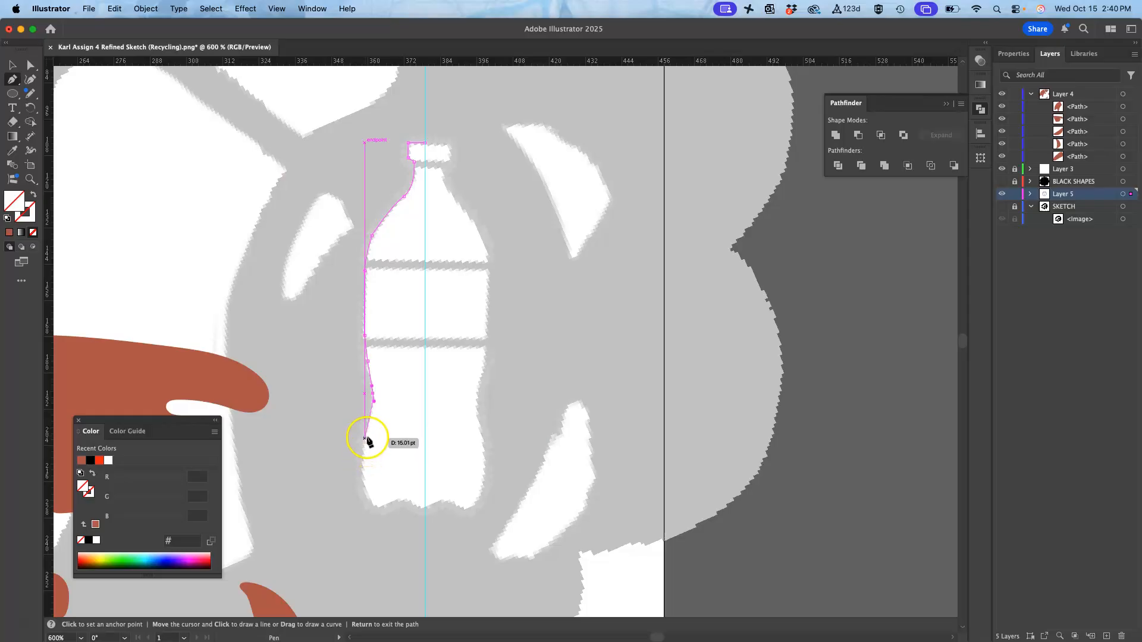
{"action": "left_click", "coordinate": [366, 439]}
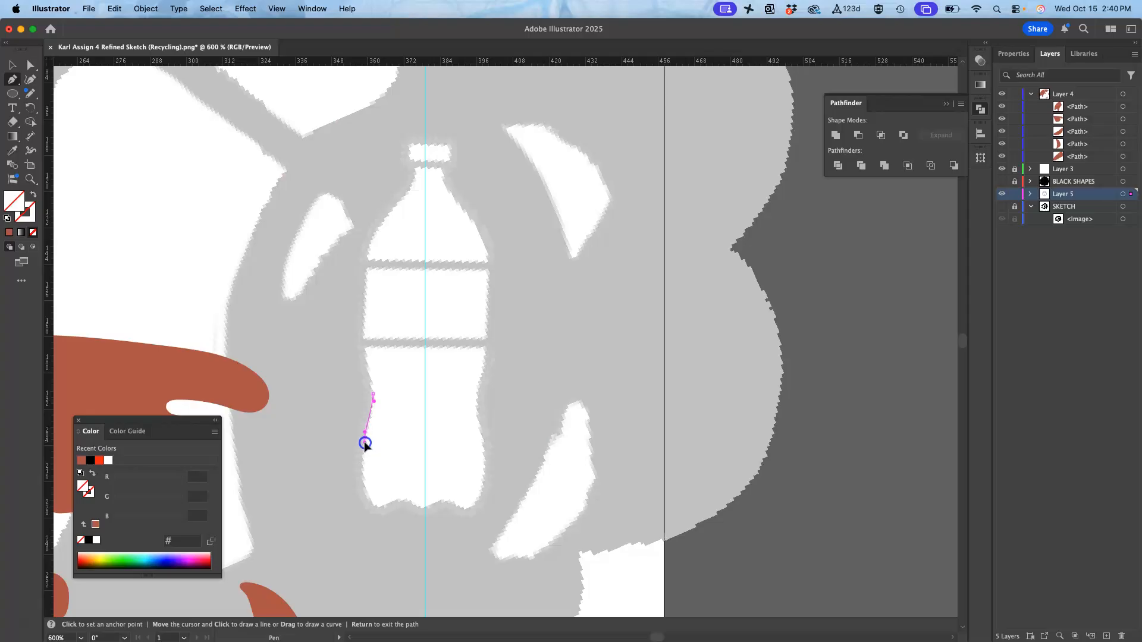
Step: Curve the path down to the bottle's lower-left corner and remove the outgoing handle from that corner anchor
{"action": "key", "text": "super+equal"}
{"action": "key", "text": "super+equal"}
{"action": "key", "text": "super+equal"}
{"action": "key", "text": "super+equal"}
{"action": "key", "text": "super+equal"}
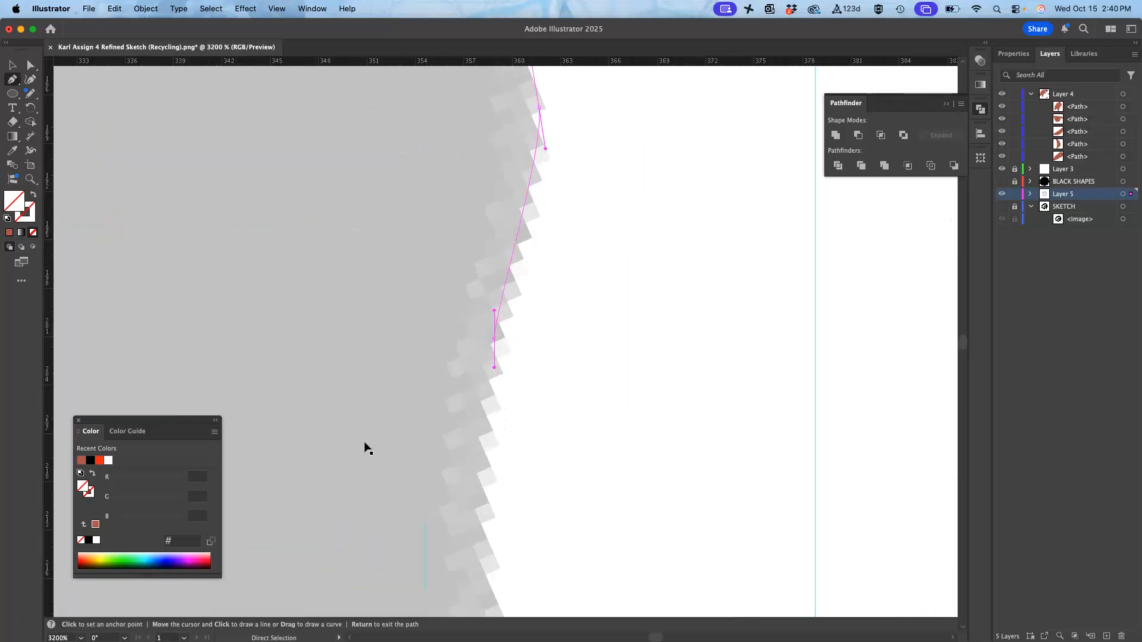
{"action": "scroll", "coordinate": [513, 573], "scroll_direction": "down", "scroll_amount": 3}
{"action": "scroll", "coordinate": [513, 573], "scroll_direction": "right", "scroll_amount": 2}
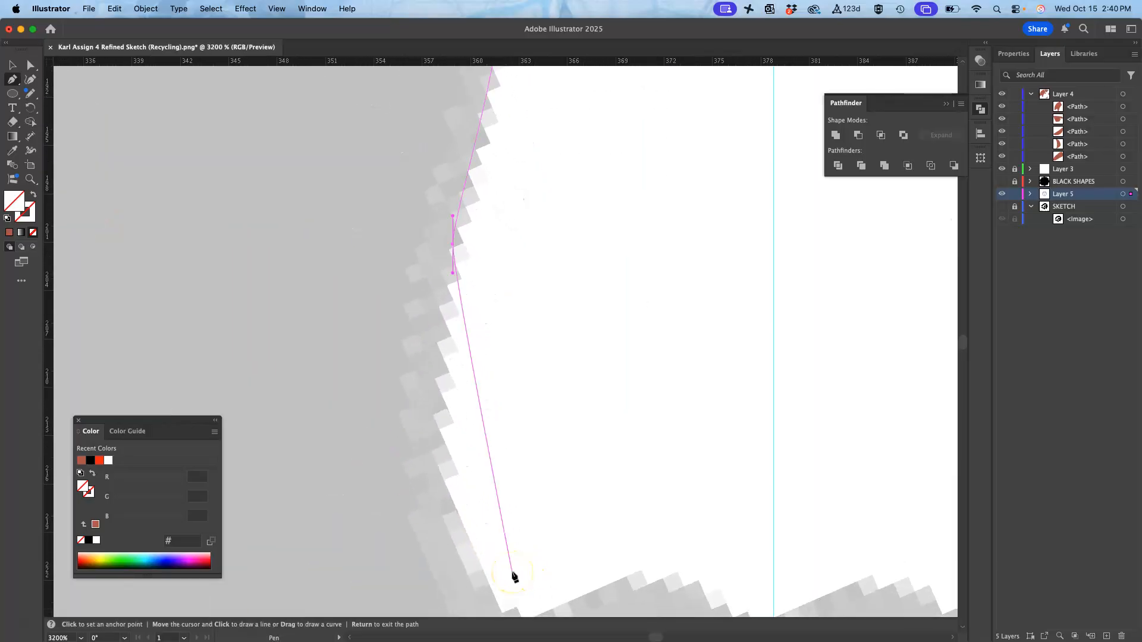
{"action": "scroll", "coordinate": [511, 604], "scroll_direction": "down", "scroll_amount": 1}
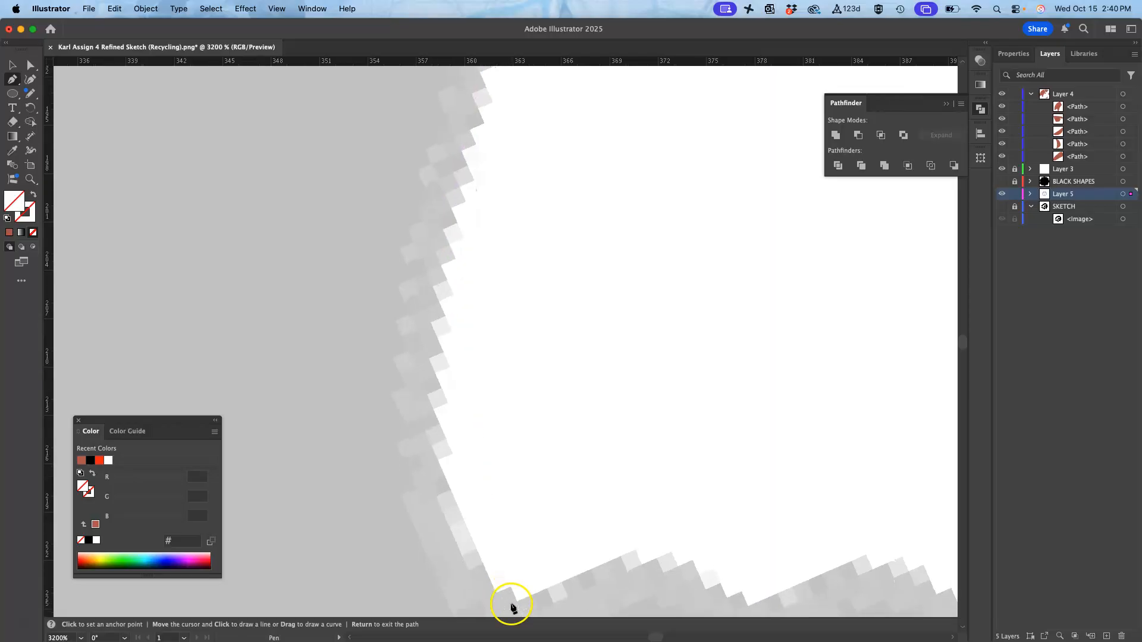
{"action": "left_click_drag", "start_coordinate": [504, 586], "coordinate": [597, 544]}
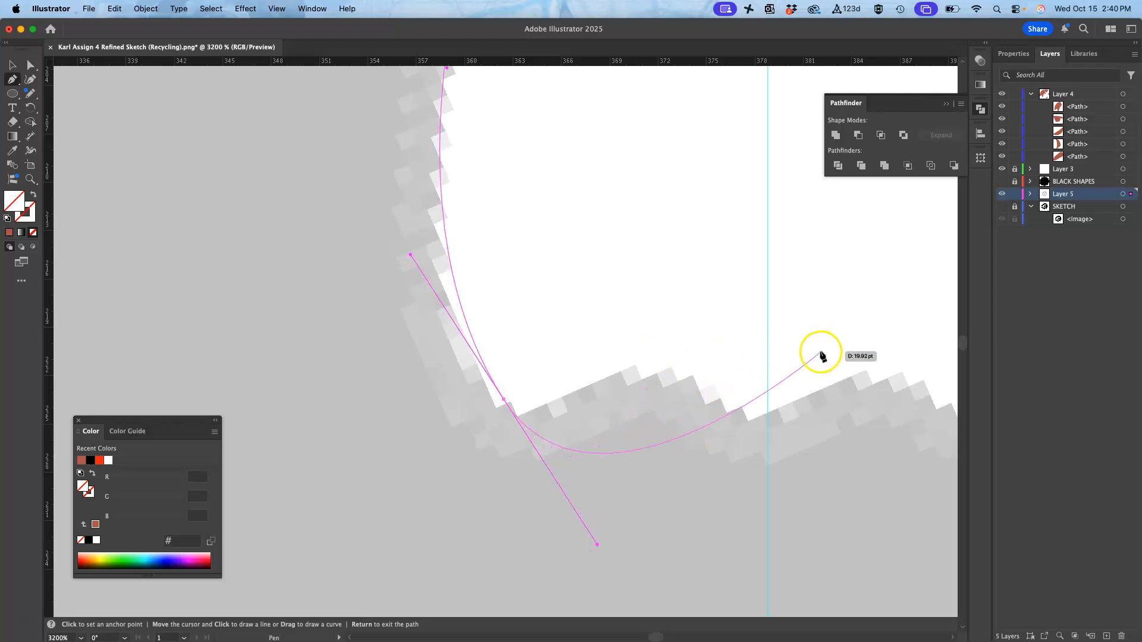
{"action": "key", "text": "super+minus"}
{"action": "key", "text": "super+minus"}
{"action": "key", "text": "super+minus"}
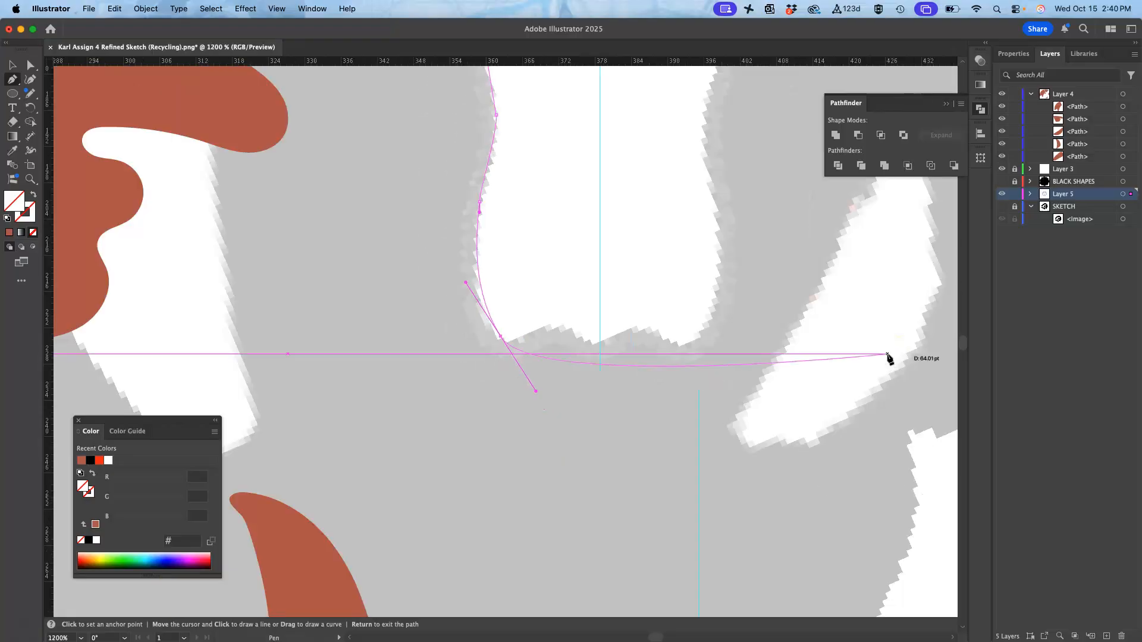
{"action": "left_click", "coordinate": [501, 338]}
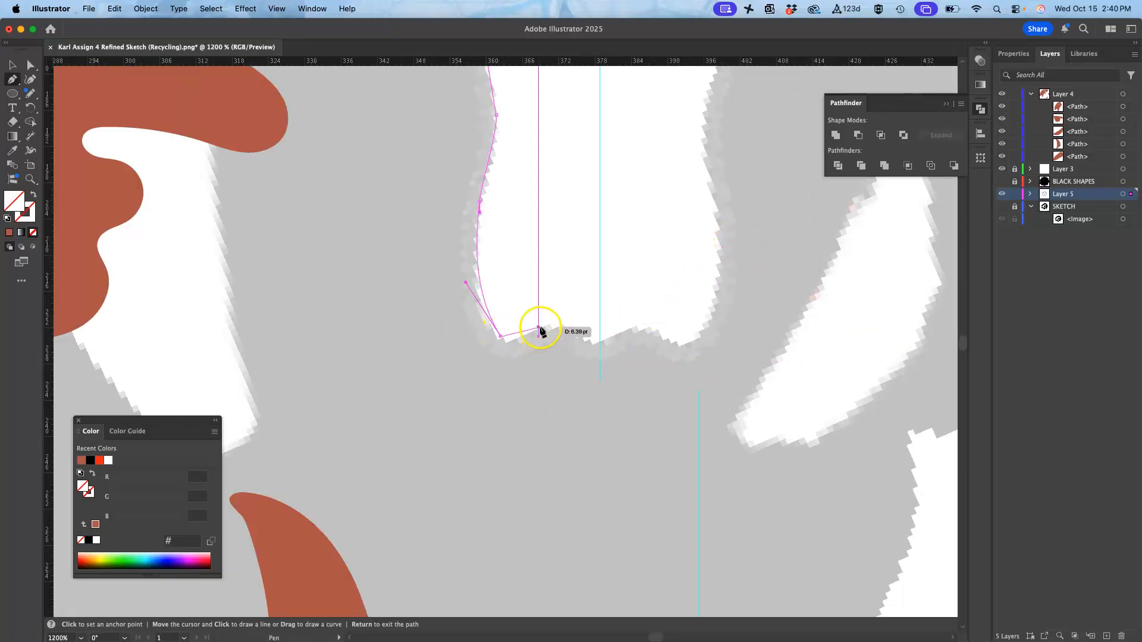
Step: Trace the wavy base of the bottle from the lower-left corner to just past the centre guide
{"action": "left_click", "coordinate": [548, 328]}
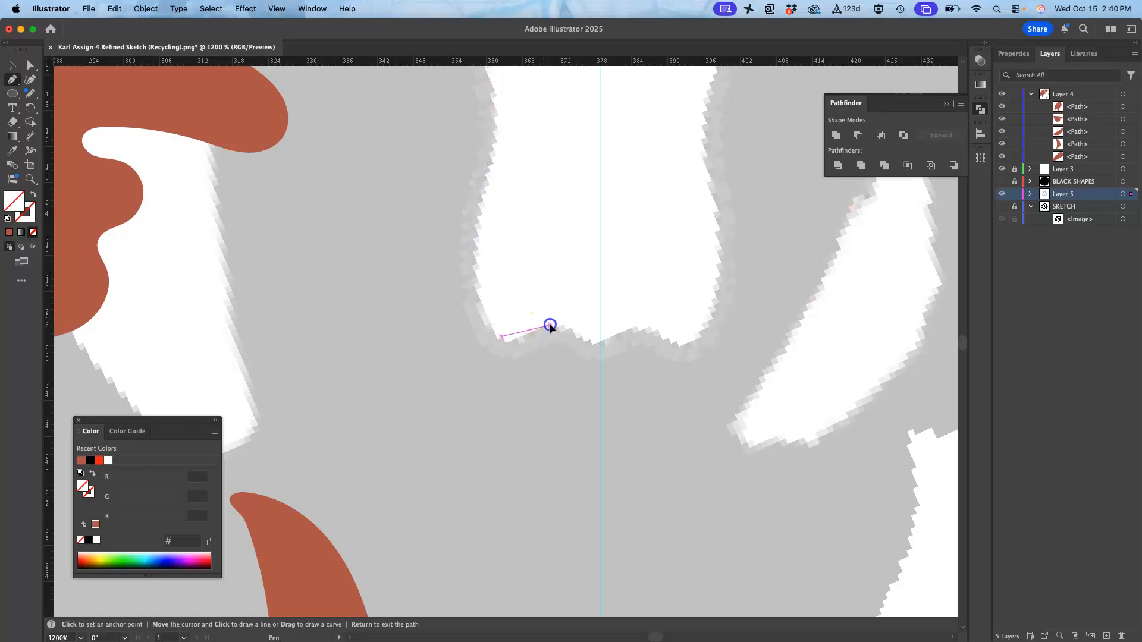
{"action": "left_click_drag", "start_coordinate": [548, 310], "coordinate": [600, 295]}
{"action": "left_click", "coordinate": [549, 326]}
{"action": "left_click_drag", "start_coordinate": [584, 343], "coordinate": [630, 366]}
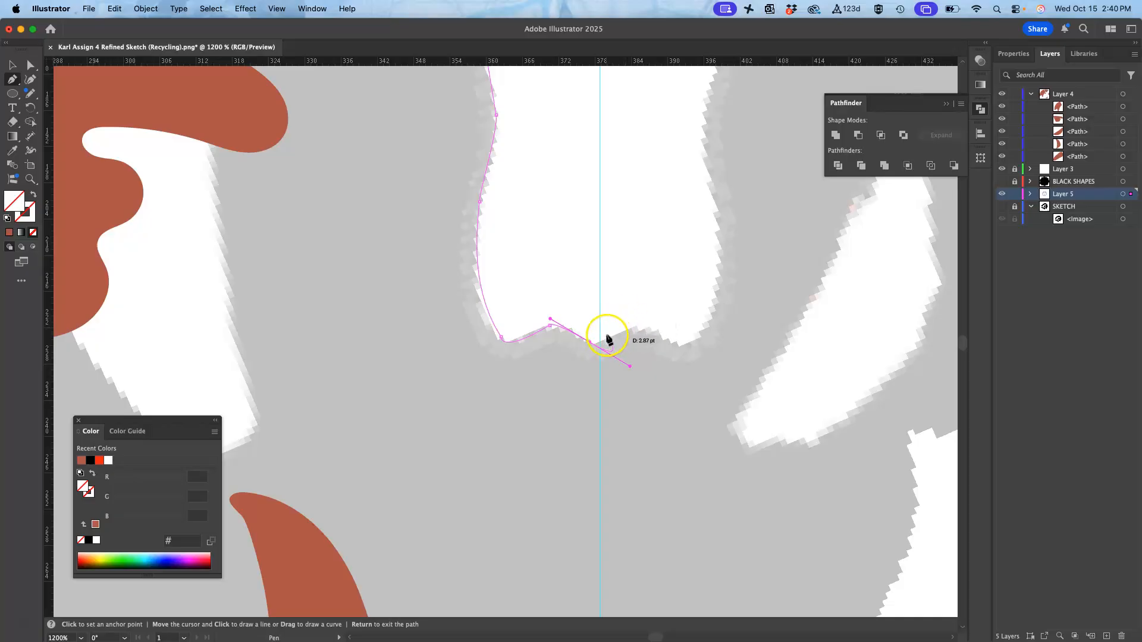
{"action": "left_click", "coordinate": [589, 342]}
{"action": "left_click_drag", "start_coordinate": [610, 343], "coordinate": [610, 341]}
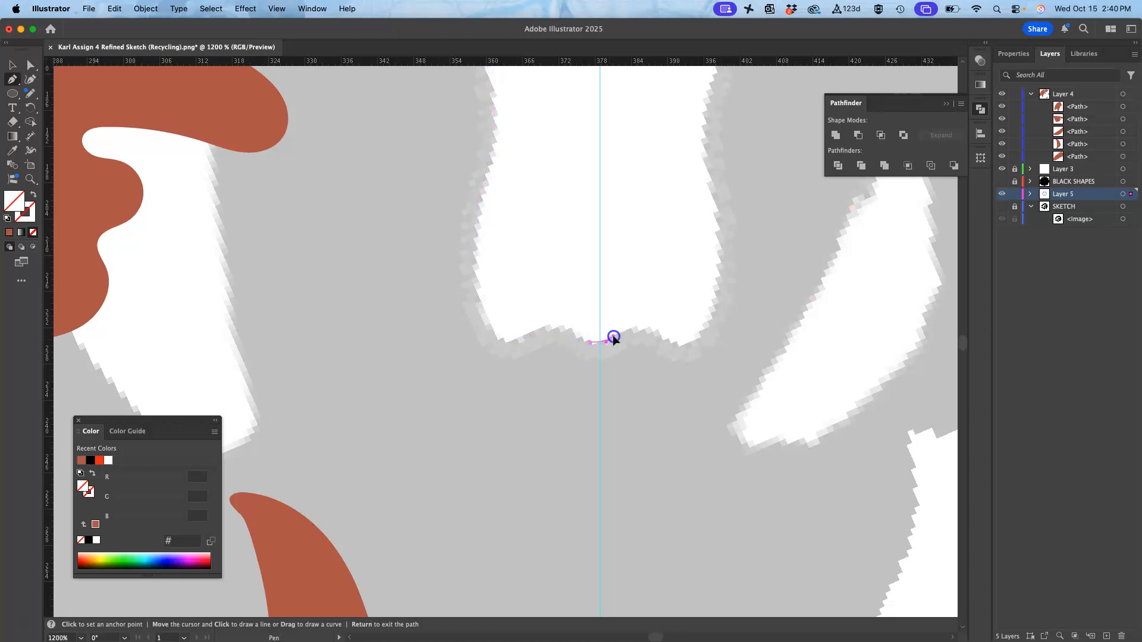
{"action": "left_click", "coordinate": [622, 331]}
Step: Run the path up through the bottle to the top of the cap, just right of the centre guide
{"action": "scroll", "coordinate": [620, 248], "scroll_direction": "up", "scroll_amount": 3}
{"action": "scroll", "coordinate": [621, 250], "scroll_direction": "up", "scroll_amount": 10}
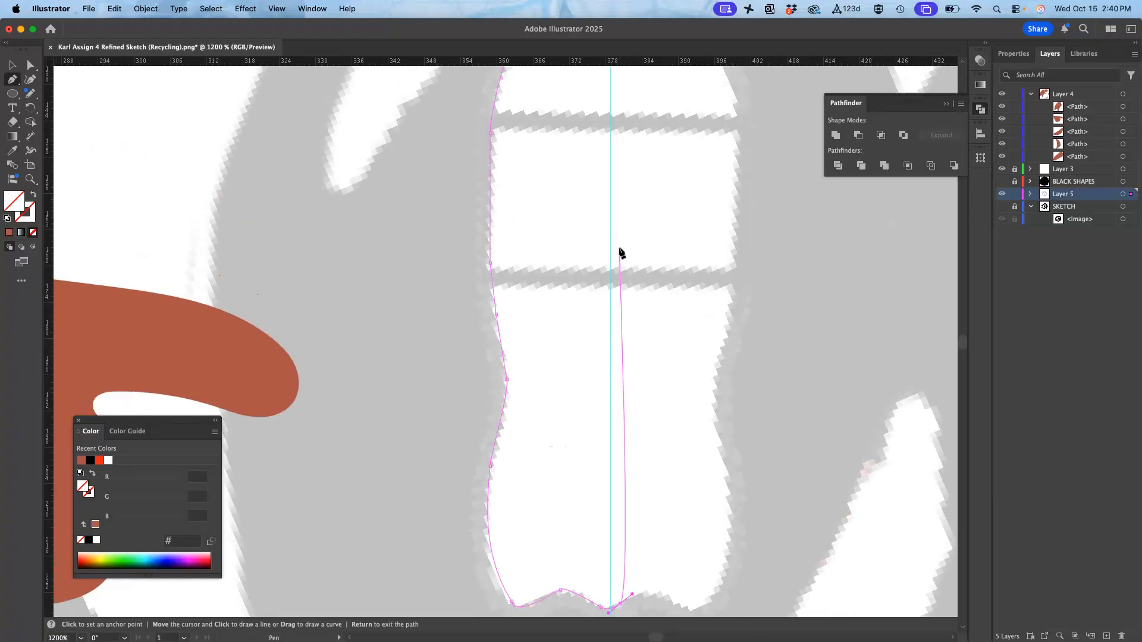
{"action": "left_click", "coordinate": [640, 245]}
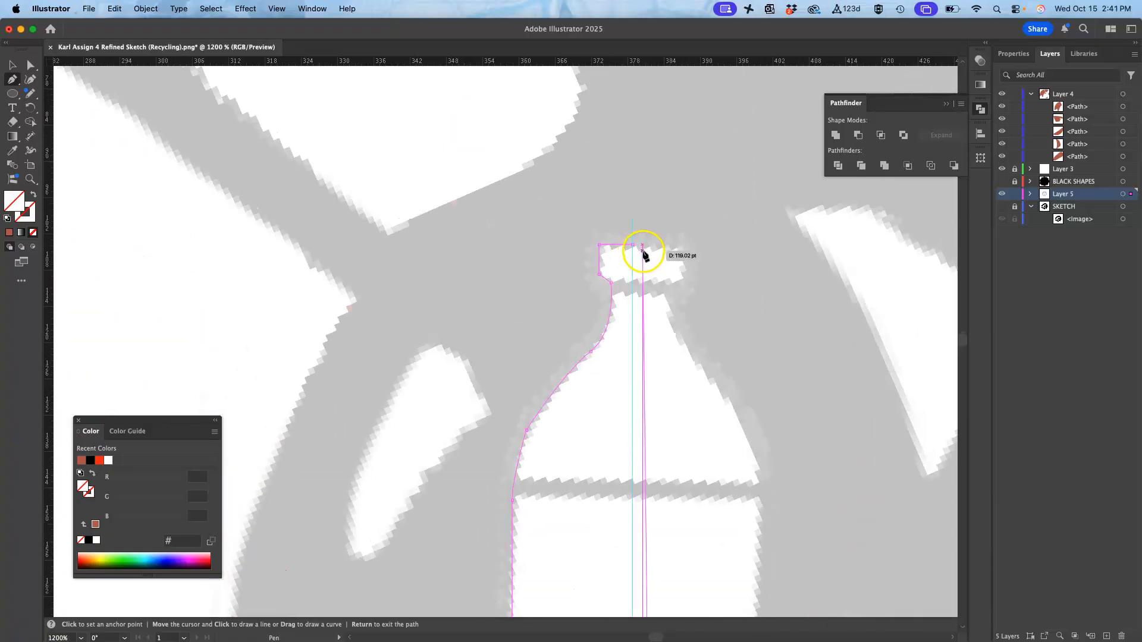
{"action": "left_click", "coordinate": [643, 258]}
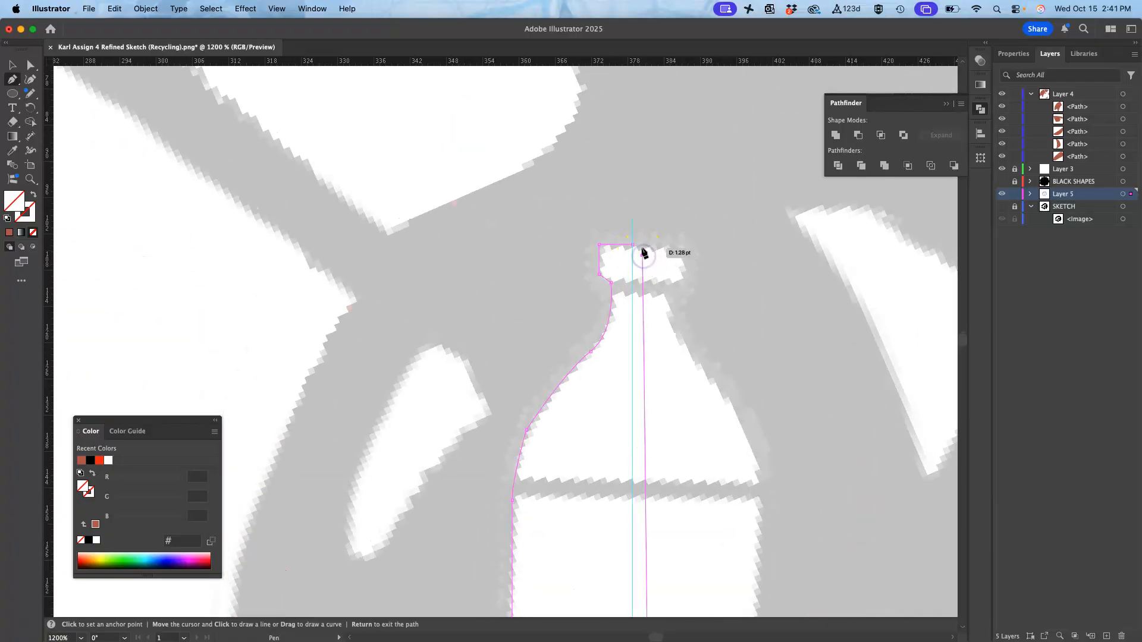
{"action": "left_click", "coordinate": [639, 245]}
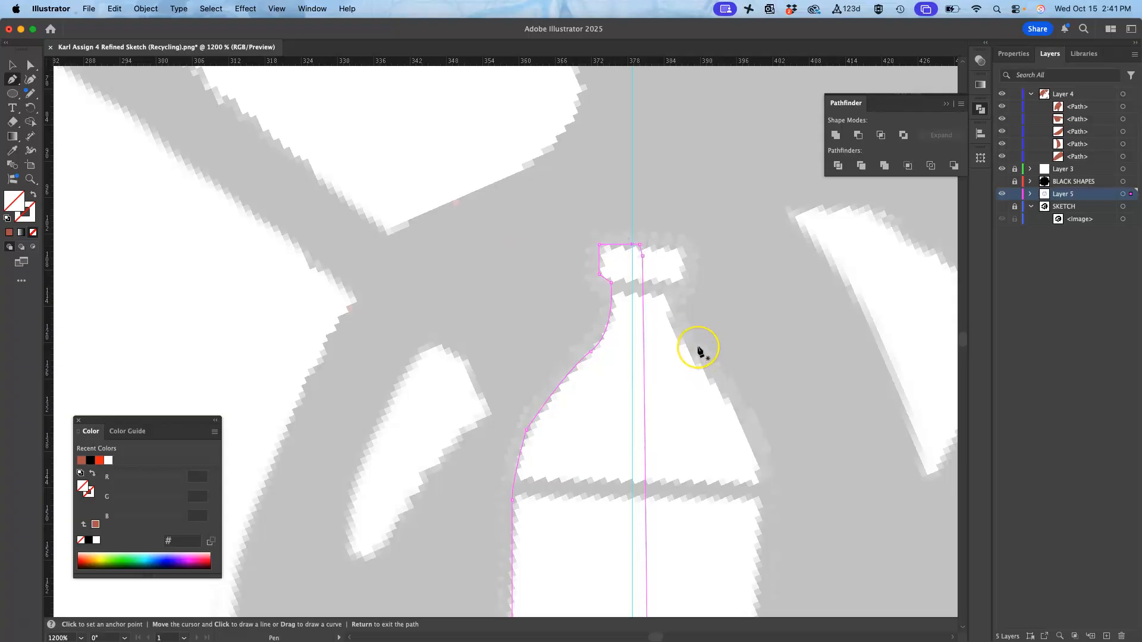
Step: Fill the traced half-bottle shape with the reddish-brown colour #bc6857
{"action": "scroll", "coordinate": [698, 349], "scroll_direction": "down", "scroll_amount": 3}
{"action": "scroll", "coordinate": [698, 349], "scroll_direction": "right", "scroll_amount": 1}
{"action": "key", "text": "super+minus"}
{"action": "key", "text": "super+minus"}
{"action": "key", "text": "super+minus"}
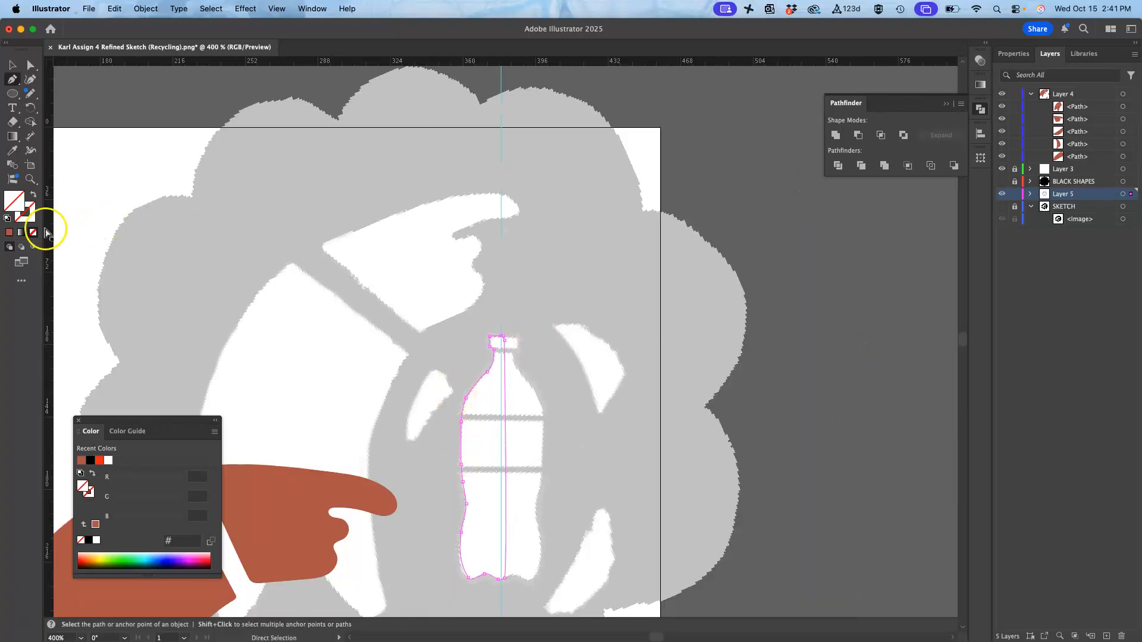
{"action": "left_click", "coordinate": [9, 233]}
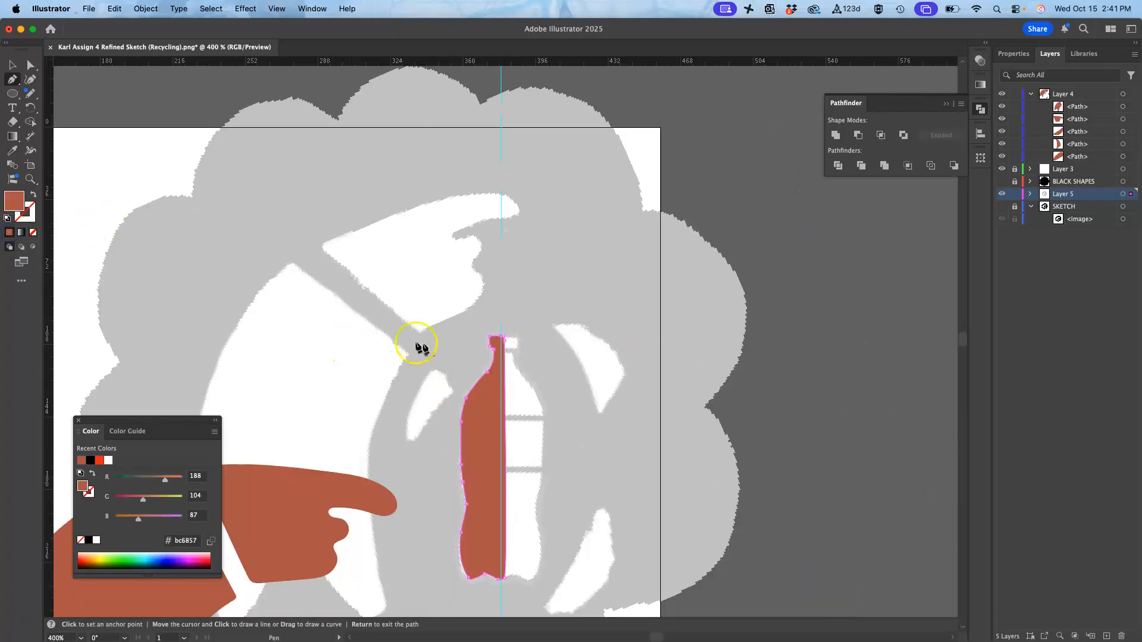
Step: Round the upper and lower outer corners on the left side of the bottle cap using their live corner handles
{"action": "scroll", "coordinate": [545, 369], "scroll_direction": "down", "scroll_amount": 3}
{"action": "scroll", "coordinate": [544, 369], "scroll_direction": "right", "scroll_amount": 1}
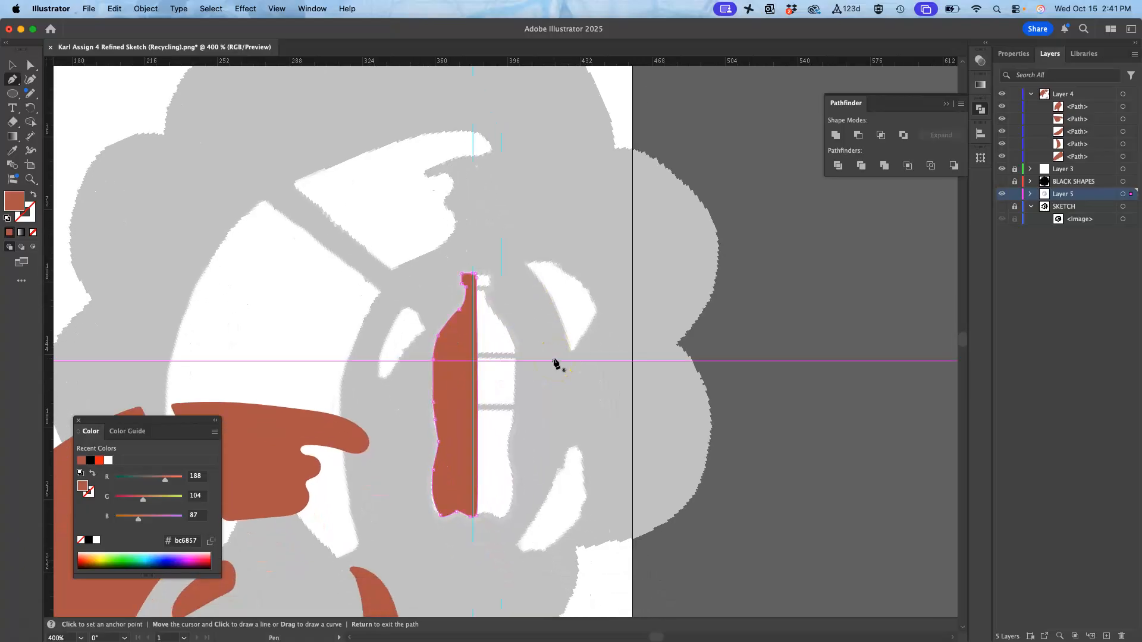
{"action": "scroll", "coordinate": [554, 362], "scroll_direction": "up", "scroll_amount": 6}
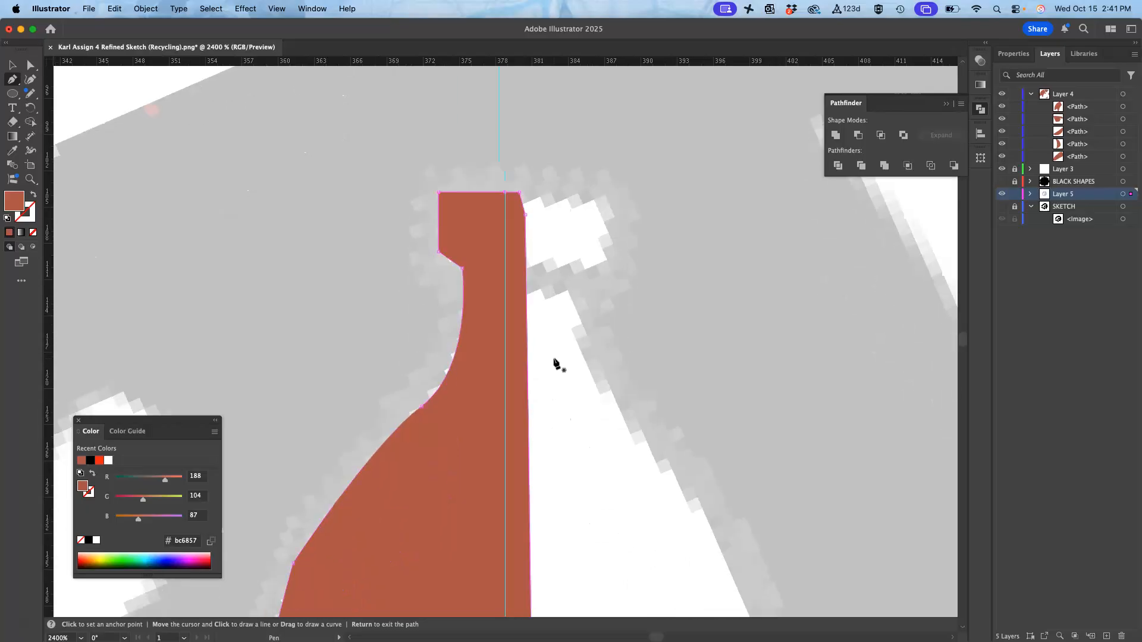
{"action": "scroll", "coordinate": [523, 330], "scroll_direction": "down", "scroll_amount": 4}
{"action": "left_click", "coordinate": [34, 57]}
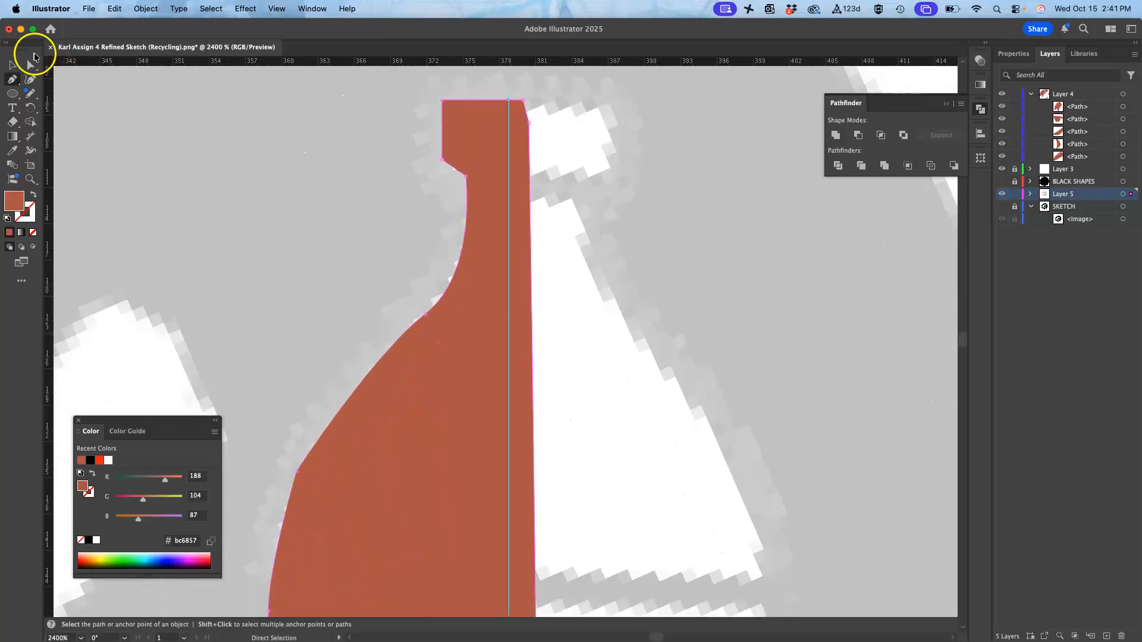
{"action": "left_click", "coordinate": [395, 127]}
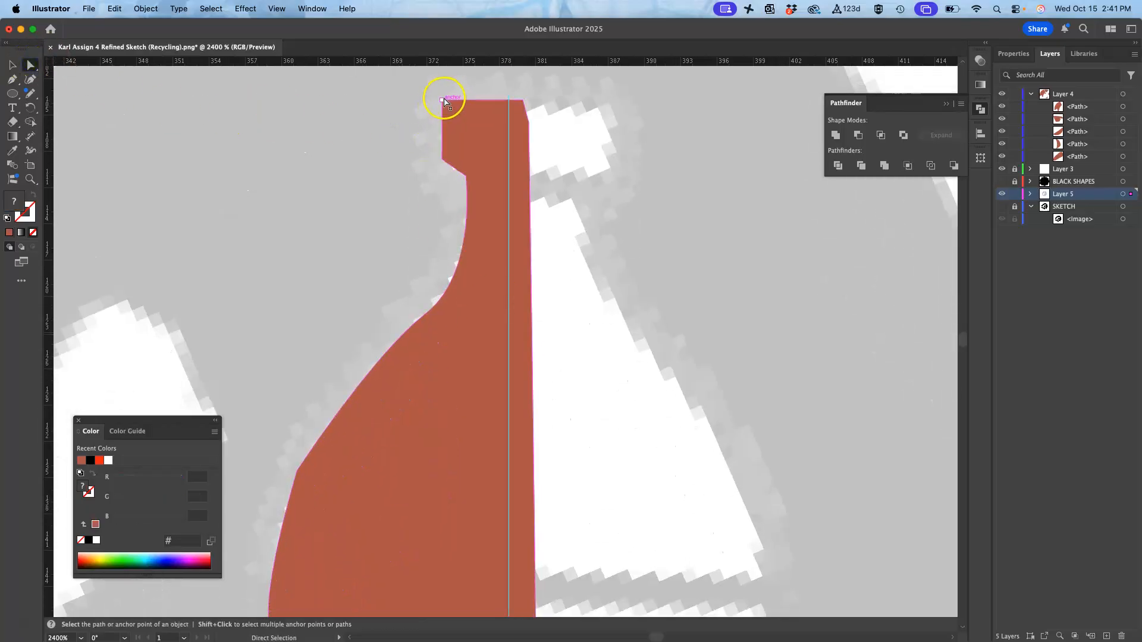
{"action": "left_click", "coordinate": [443, 100]}
{"action": "left_click_drag", "start_coordinate": [452, 110], "coordinate": [457, 115]}
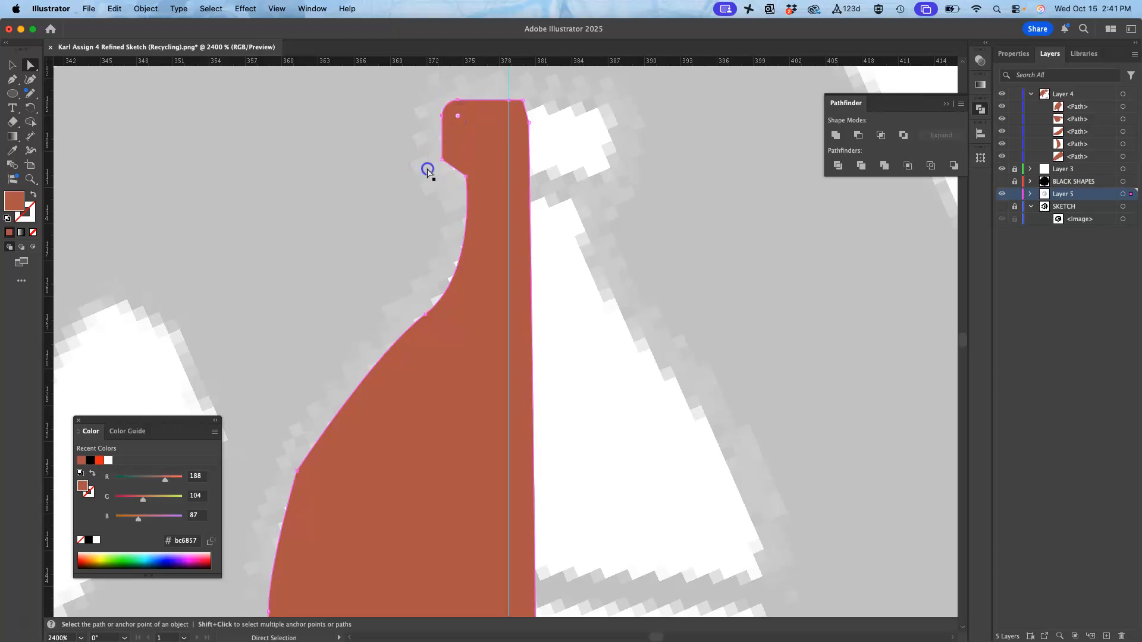
{"action": "left_click", "coordinate": [429, 171]}
{"action": "left_click", "coordinate": [442, 160]}
{"action": "left_click_drag", "start_coordinate": [452, 157], "coordinate": [456, 155]}
{"action": "left_click", "coordinate": [439, 196]}
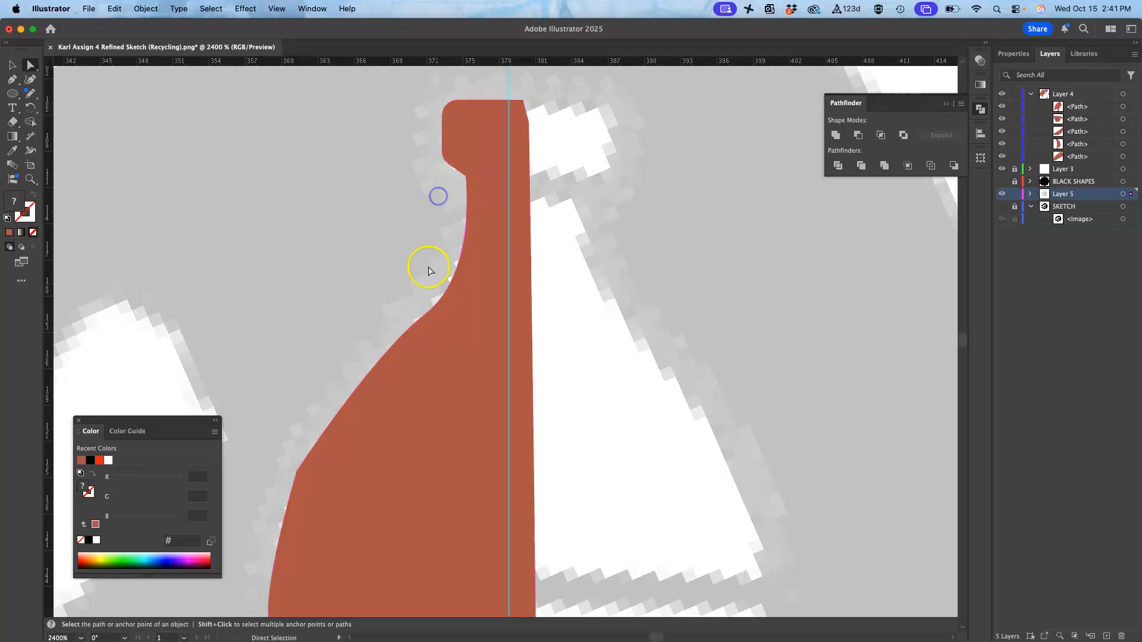
Step: Round the sharp corner on the bottle's left shoulder into a smooth curve using its live corner handle
{"action": "left_click", "coordinate": [297, 473]}
{"action": "left_click_drag", "start_coordinate": [308, 480], "coordinate": [614, 640]}
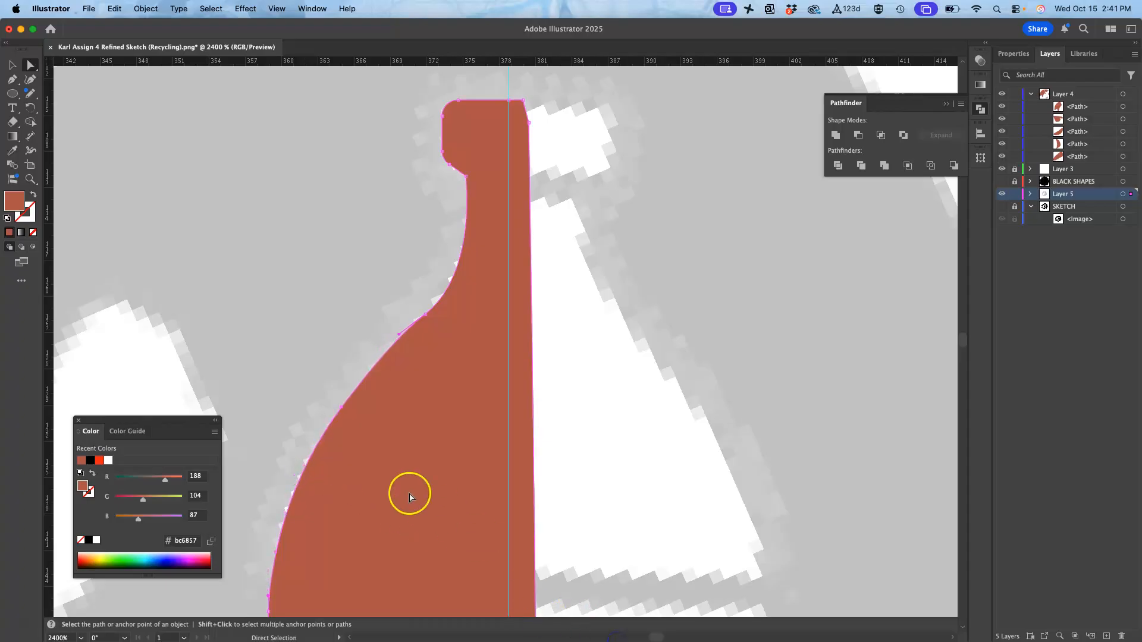
{"action": "scroll", "coordinate": [409, 497], "scroll_direction": "down", "scroll_amount": 10}
{"action": "left_click", "coordinate": [409, 497]}
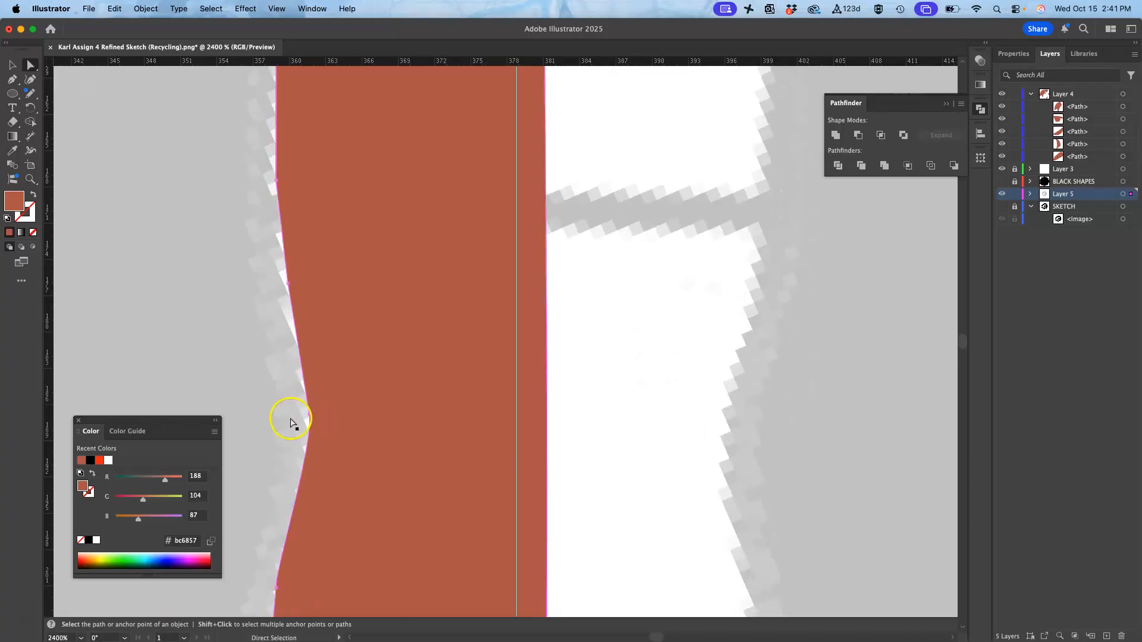
Step: Round the corner on the bottle's left side where the straight body starts narrowing toward the waist
{"action": "left_click", "coordinate": [254, 238]}
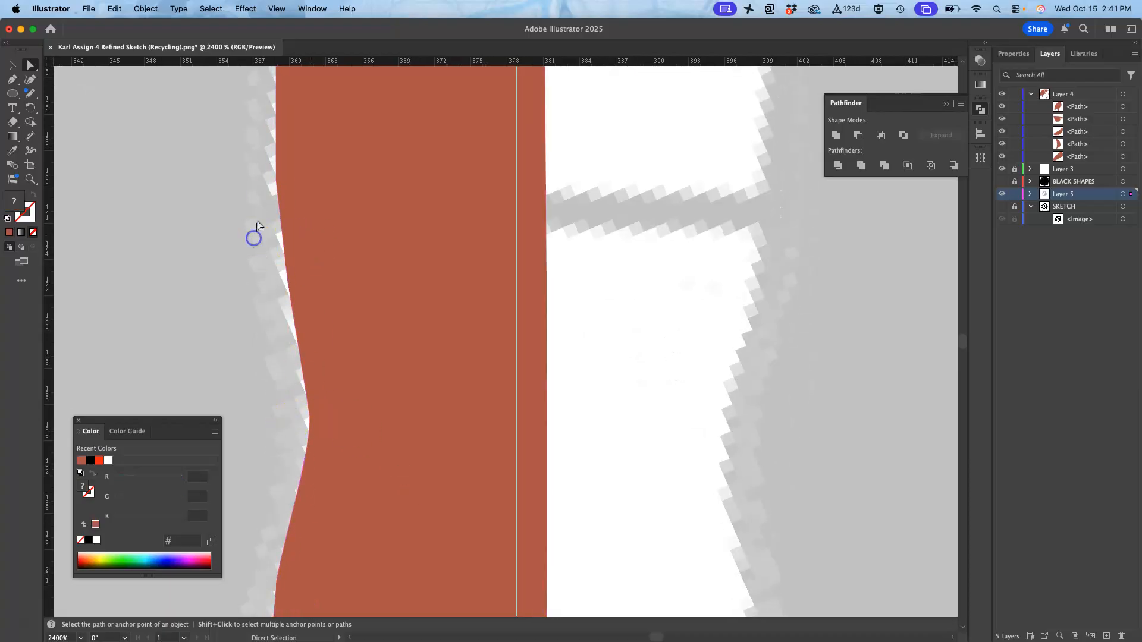
{"action": "left_click", "coordinate": [276, 181]}
{"action": "left_click_drag", "start_coordinate": [428, 217], "coordinate": [920, 347]}
{"action": "scroll", "coordinate": [504, 407], "scroll_direction": "down", "scroll_amount": 5}
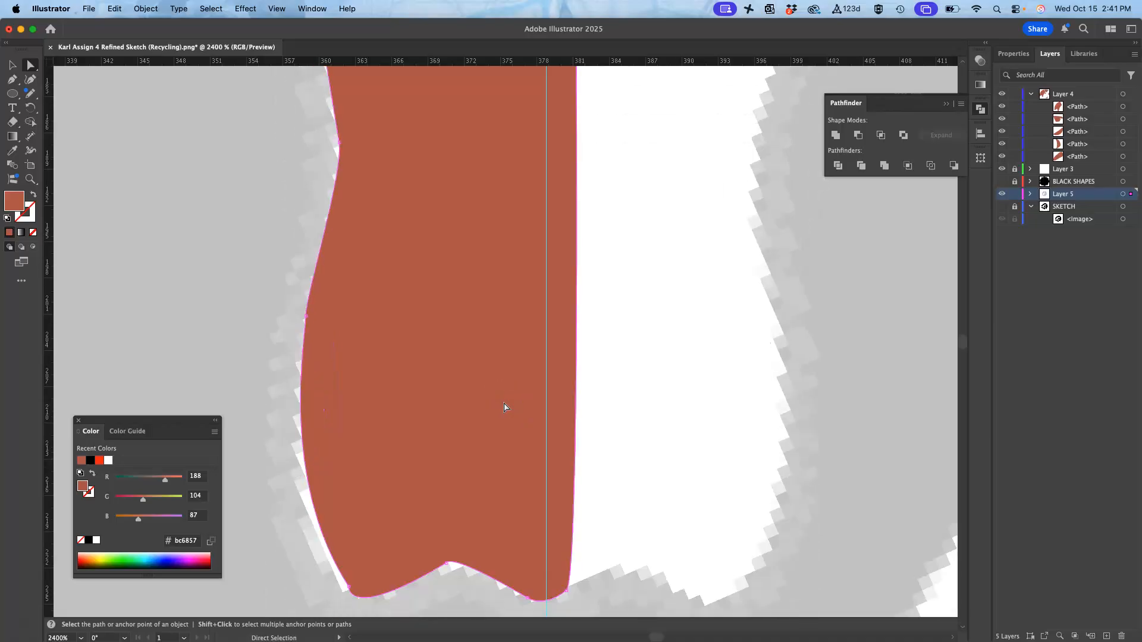
Step: Inspect the anchor points and direction handles around the lower-left corner of the bottle's base
{"action": "scroll", "coordinate": [504, 407], "scroll_direction": "down", "scroll_amount": 3}
{"action": "left_click", "coordinate": [317, 497]}
{"action": "scroll", "coordinate": [317, 501], "scroll_direction": "up", "scroll_amount": 10}
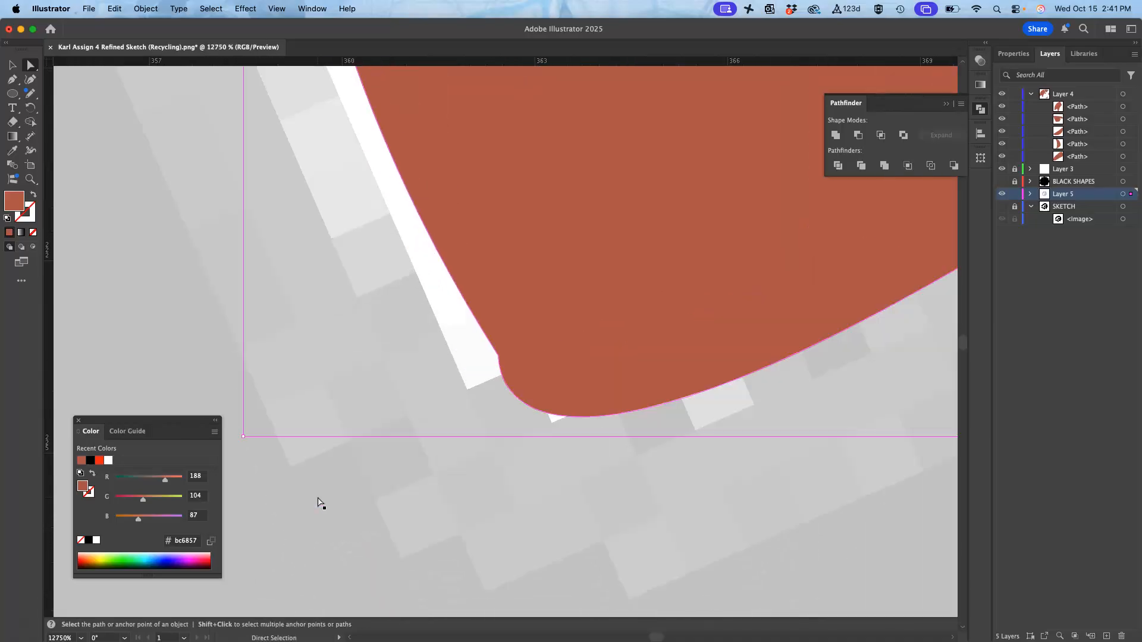
{"action": "left_click", "coordinate": [497, 348]}
{"action": "scroll", "coordinate": [467, 348], "scroll_direction": "up", "scroll_amount": 2}
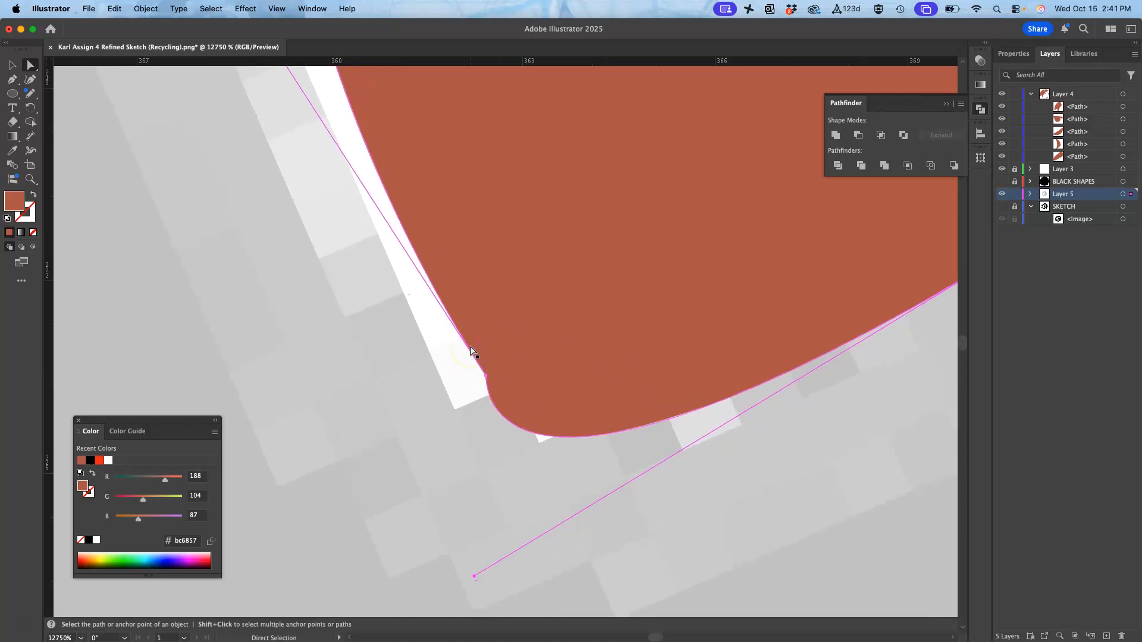
{"action": "scroll", "coordinate": [472, 351], "scroll_direction": "up", "scroll_amount": 3}
{"action": "scroll", "coordinate": [472, 352], "scroll_direction": "right", "scroll_amount": 5}
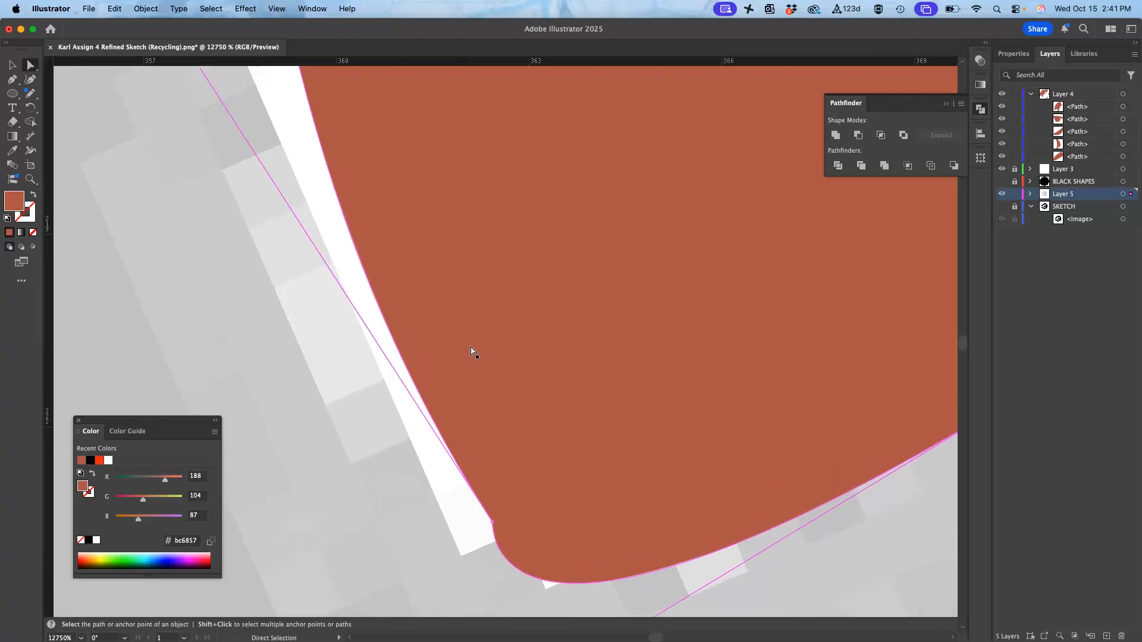
{"action": "left_click", "coordinate": [347, 559]}
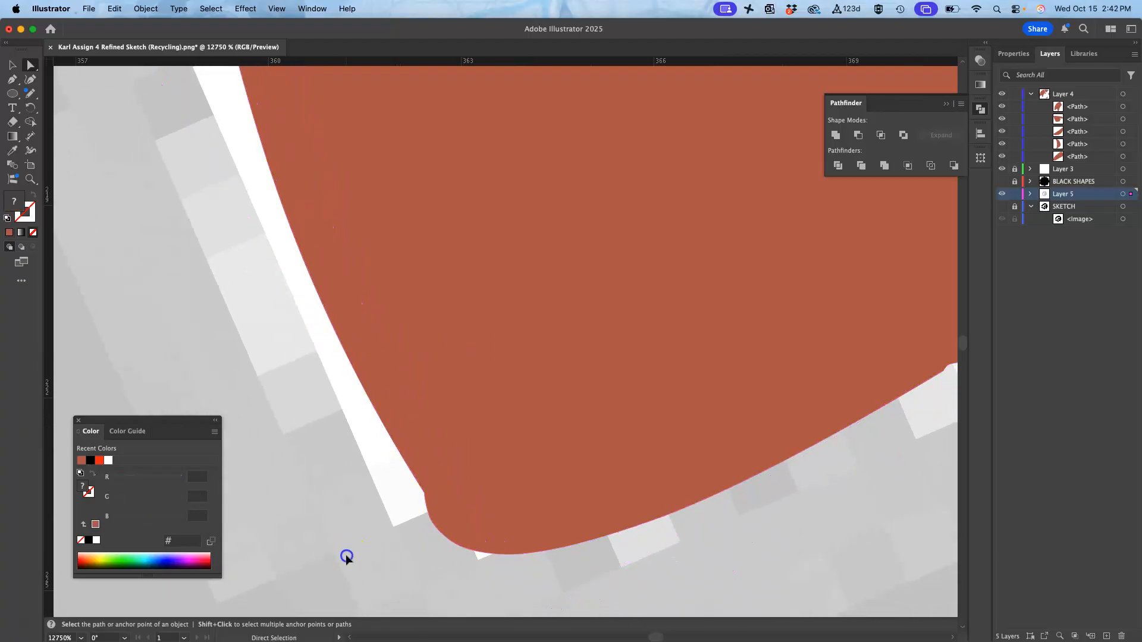
{"action": "left_click", "coordinate": [426, 493]}
{"action": "left_click", "coordinate": [484, 518]}
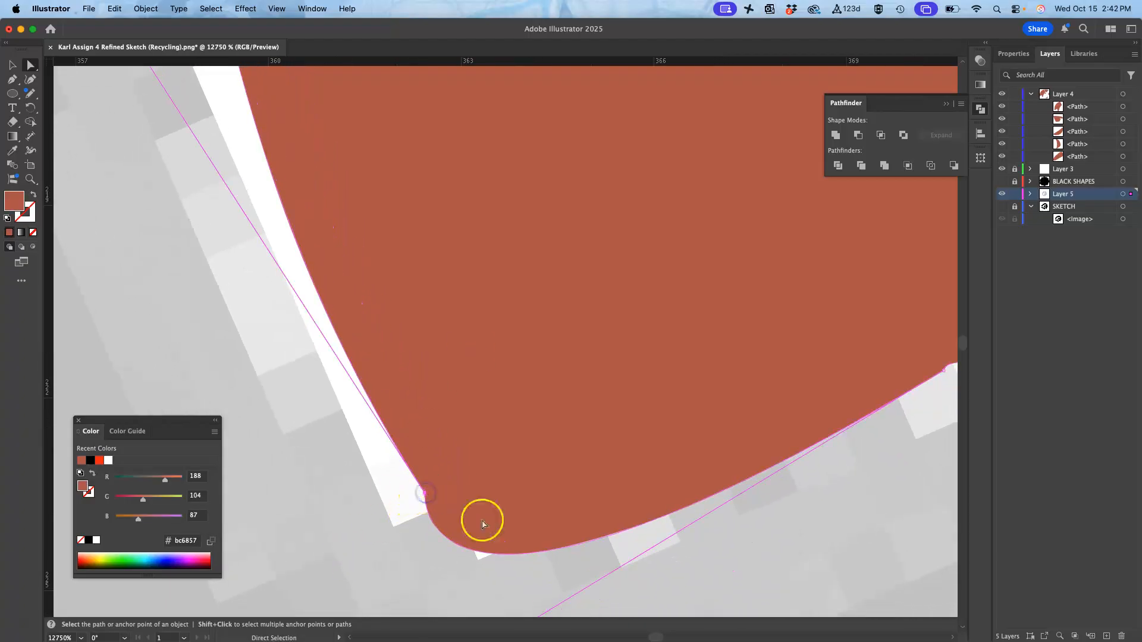
{"action": "scroll", "coordinate": [523, 573], "scroll_direction": "down", "scroll_amount": 4}
{"action": "left_click", "coordinate": [415, 568]}
{"action": "key", "text": "v"}
{"action": "key", "text": "a"}
{"action": "left_click", "coordinate": [461, 341]}
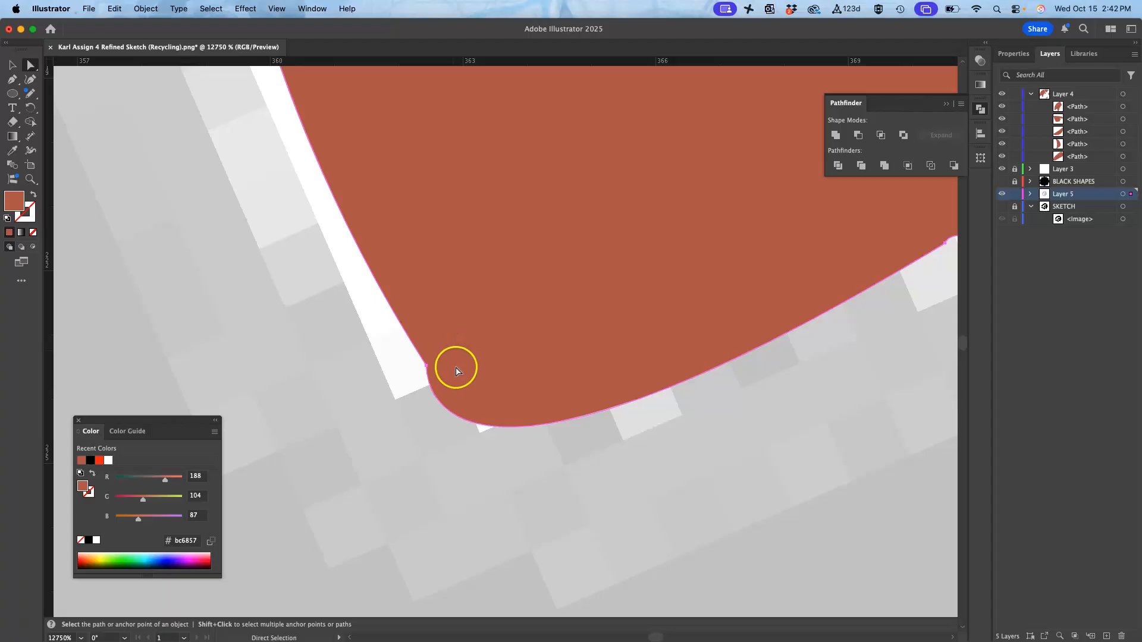
{"action": "scroll", "coordinate": [456, 370], "scroll_direction": "right", "scroll_amount": 4}
{"action": "scroll", "coordinate": [456, 370], "scroll_direction": "up", "scroll_amount": 1}
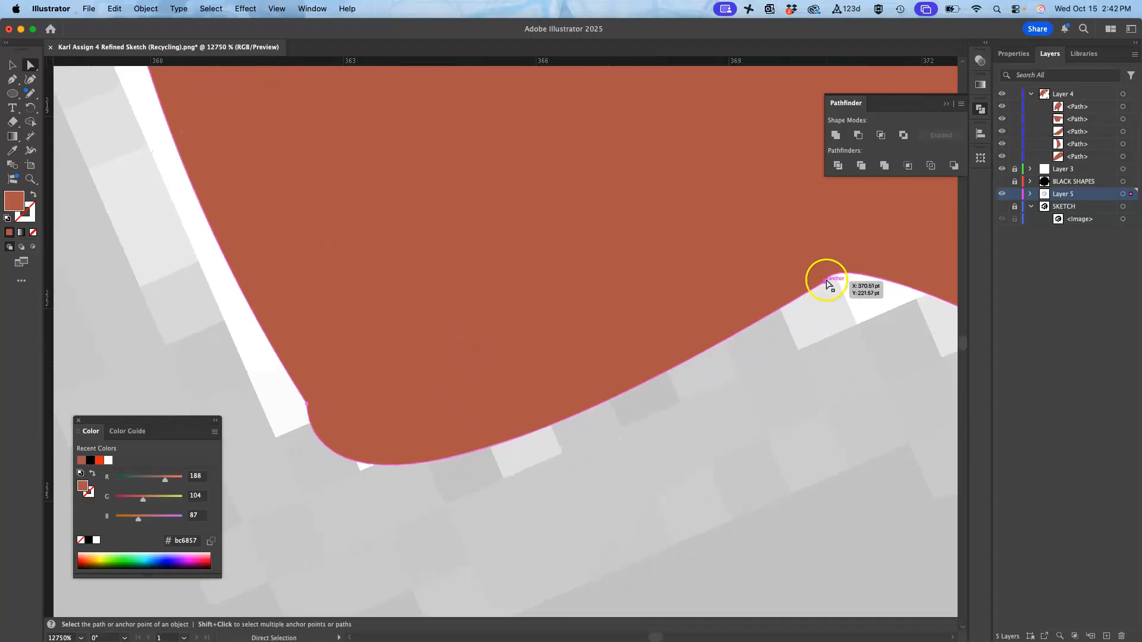
Step: Shorten the base crest anchor's lower-left direction handle to flatten the curve at the bottle's lower-left corner
{"action": "left_click", "coordinate": [825, 281]}
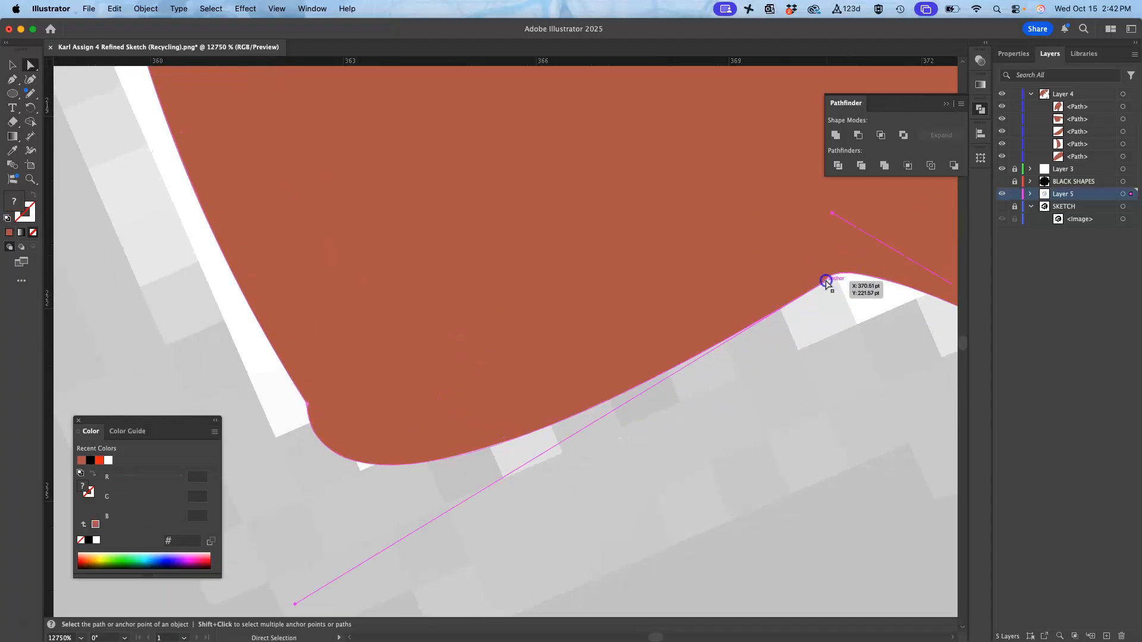
{"action": "left_click", "coordinate": [295, 604]}
{"action": "left_click", "coordinate": [298, 593]}
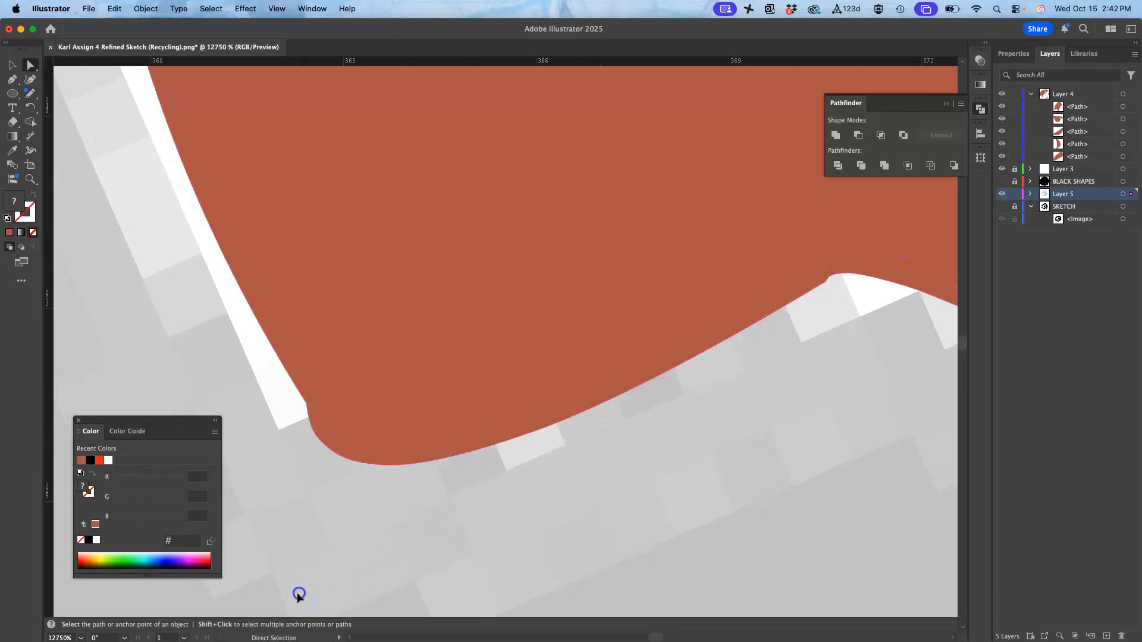
{"action": "left_click", "coordinate": [831, 302]}
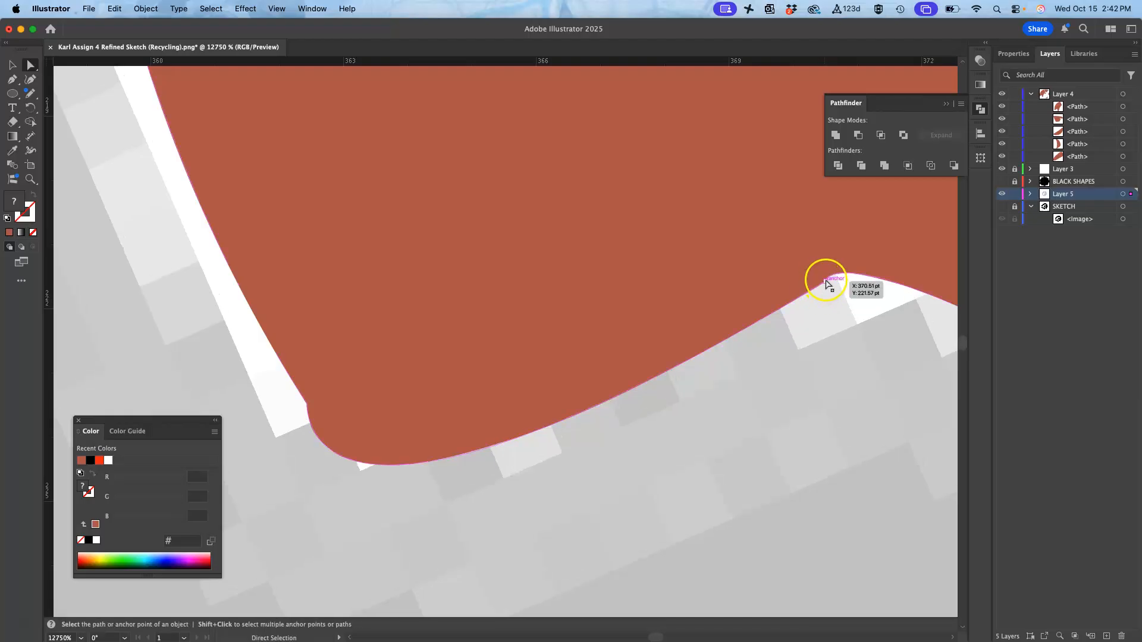
{"action": "left_click", "coordinate": [826, 283]}
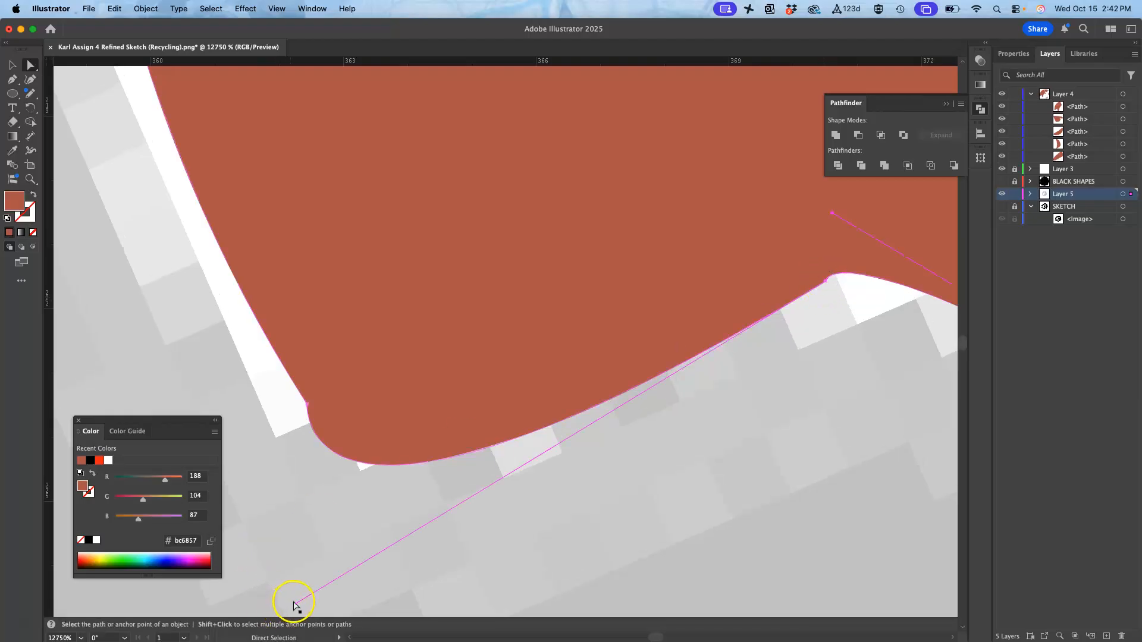
{"action": "left_click_drag", "start_coordinate": [296, 604], "coordinate": [389, 537]}
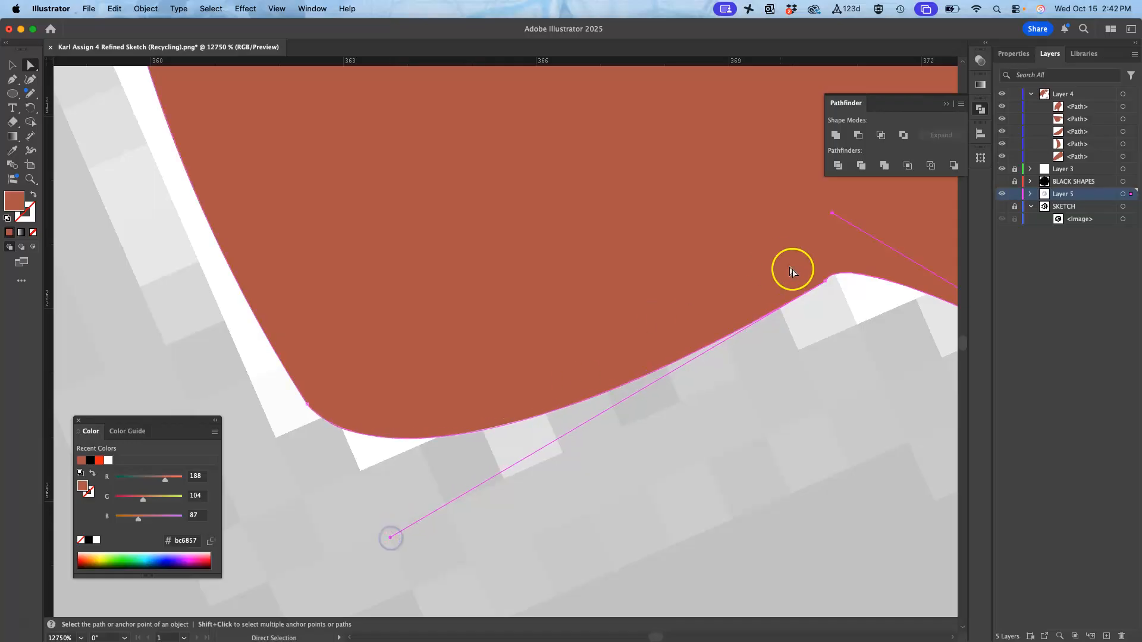
Step: Shorten the direction handle above the base's crest to refine the curve descending toward the centre guide
{"action": "scroll", "coordinate": [791, 268], "scroll_direction": "right", "scroll_amount": 5}
{"action": "scroll", "coordinate": [791, 267], "scroll_direction": "up", "scroll_amount": 1}
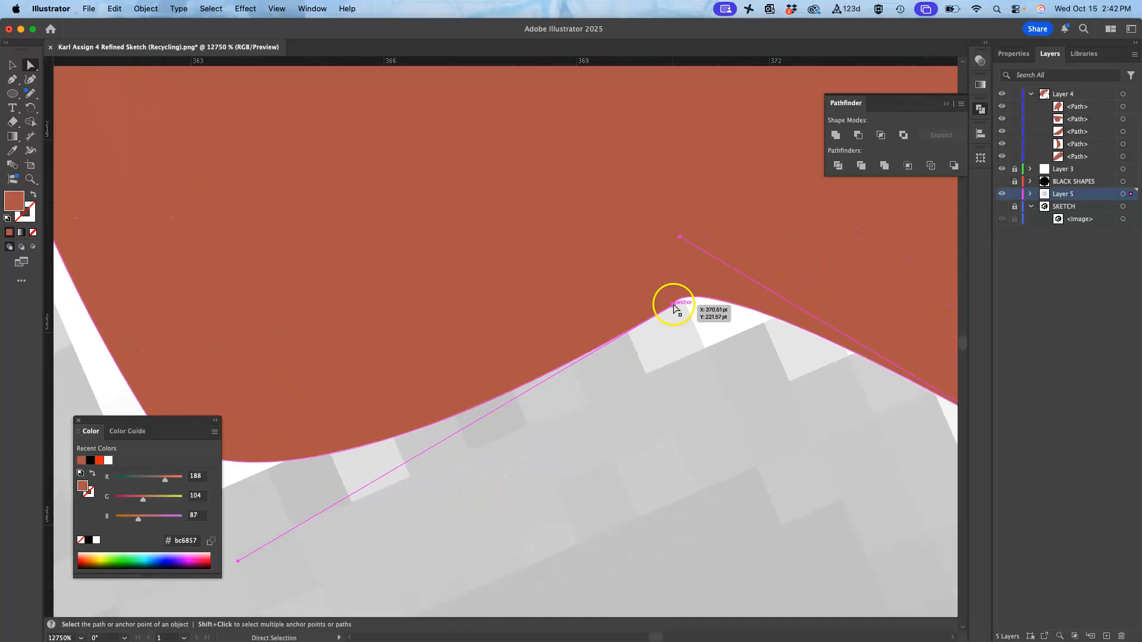
{"action": "left_click", "coordinate": [673, 305]}
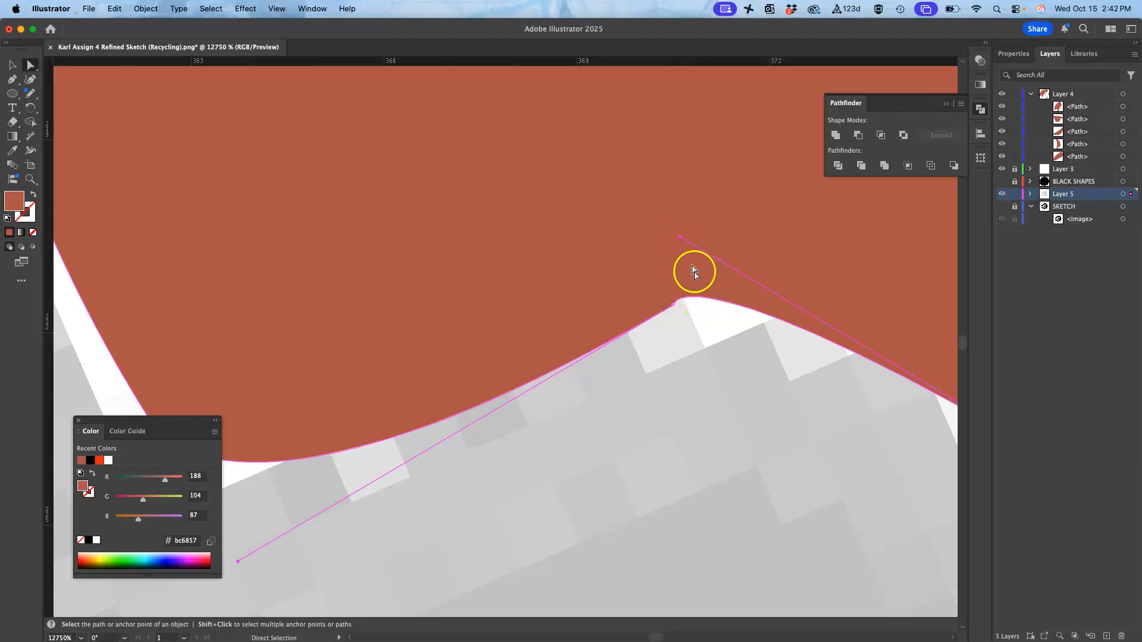
{"action": "left_click_drag", "start_coordinate": [681, 240], "coordinate": [685, 263]}
Step: Move the base's end anchor outward past the centre guide and retract its upper handle to straighten the right edge
{"action": "scroll", "coordinate": [685, 262], "scroll_direction": "right", "scroll_amount": 5}
{"action": "scroll", "coordinate": [685, 262], "scroll_direction": "down", "scroll_amount": 2}
{"action": "scroll", "coordinate": [685, 263], "scroll_direction": "right", "scroll_amount": 5}
{"action": "scroll", "coordinate": [685, 263], "scroll_direction": "down", "scroll_amount": 1}
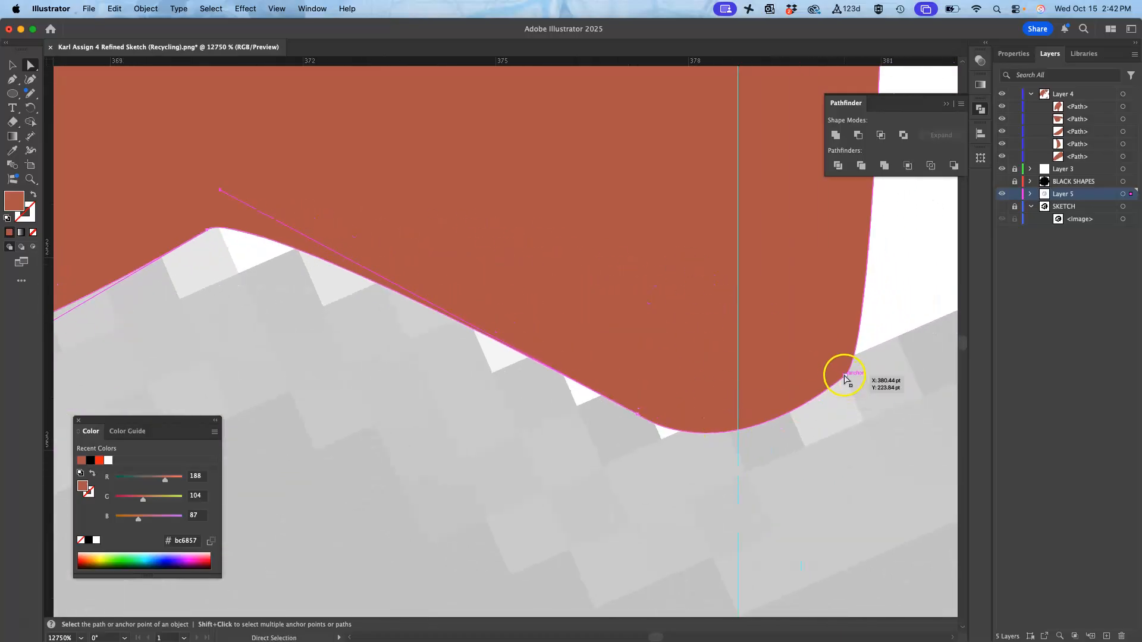
{"action": "left_click_drag", "start_coordinate": [847, 378], "coordinate": [898, 390]}
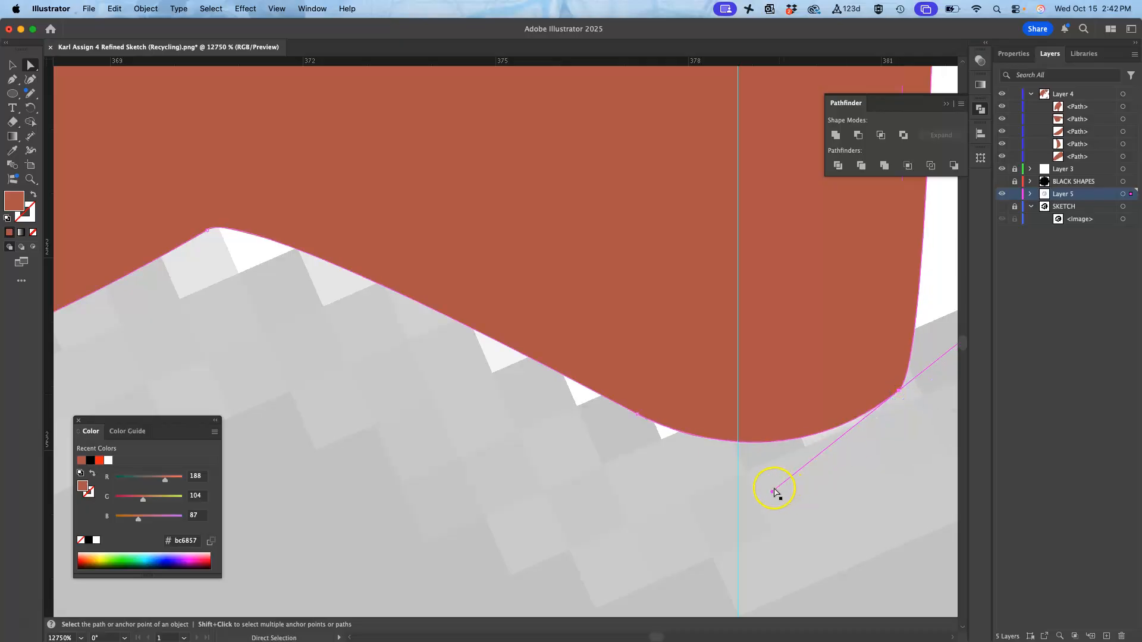
{"action": "scroll", "coordinate": [947, 392], "scroll_direction": "right", "scroll_amount": 3}
{"action": "scroll", "coordinate": [947, 393], "scroll_direction": "up", "scroll_amount": 1}
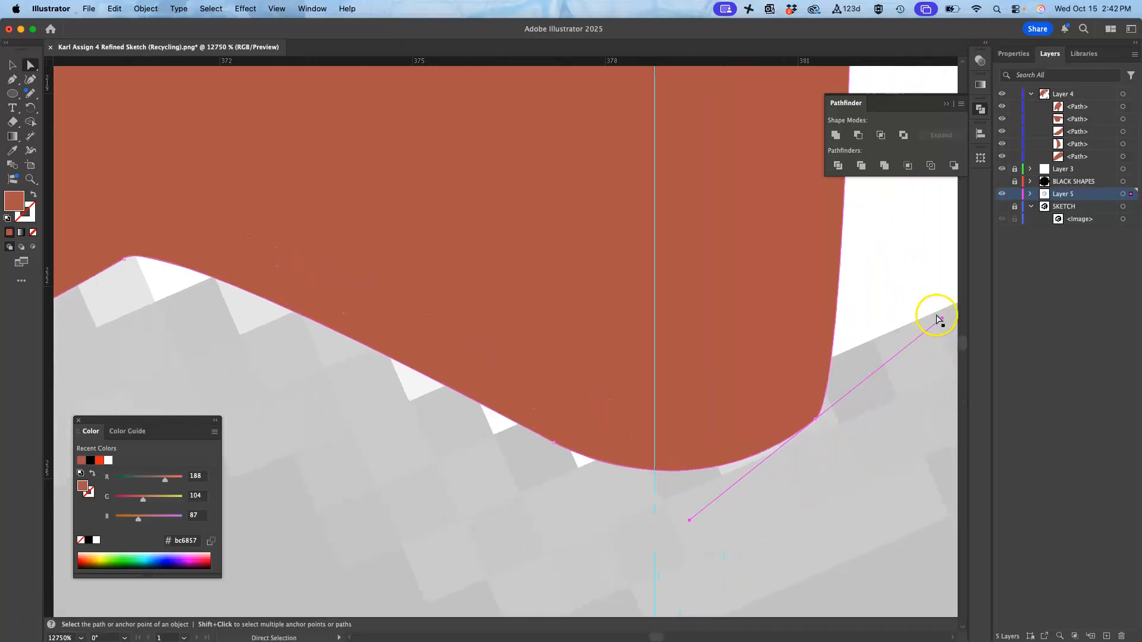
{"action": "left_click_drag", "start_coordinate": [936, 319], "coordinate": [818, 421]}
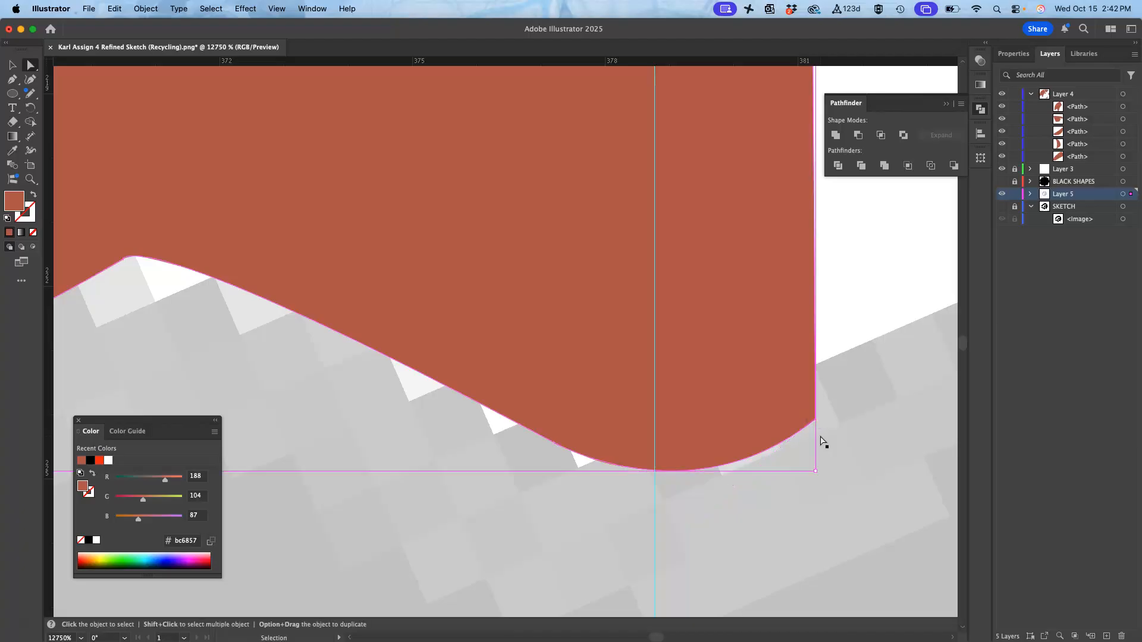
Step: Copy the whole half-bottle shape and paste the duplicate in place over the original
{"action": "key", "text": "super+minus"}
{"action": "key", "text": "super+minus"}
{"action": "key", "text": "super+minus"}
{"action": "key", "text": "super+minus"}
{"action": "key", "text": "super+minus"}
{"action": "key", "text": "super+minus"}
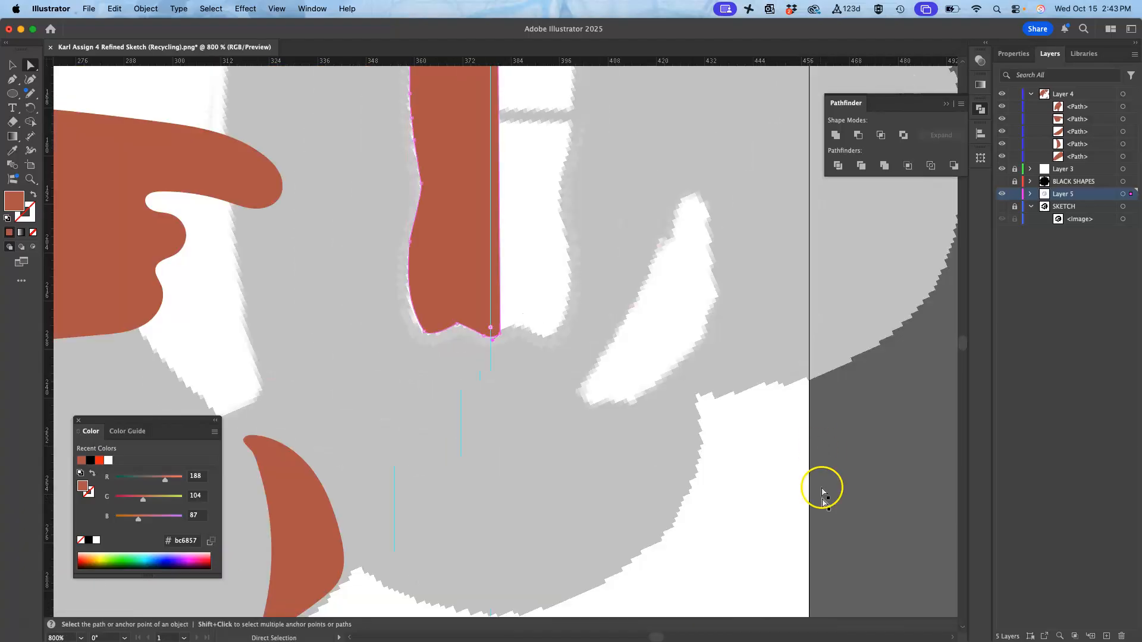
{"action": "scroll", "coordinate": [600, 326], "scroll_direction": "up", "scroll_amount": 4}
{"action": "scroll", "coordinate": [599, 326], "scroll_direction": "up", "scroll_amount": 5}
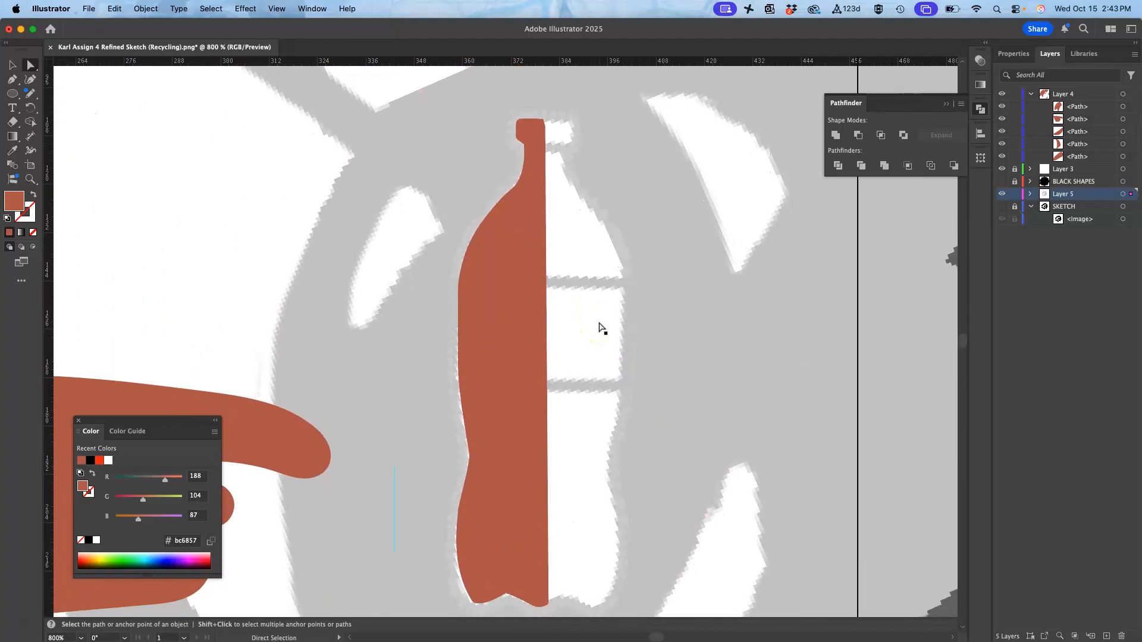
{"action": "left_click", "coordinate": [523, 316]}
{"action": "left_click", "coordinate": [14, 65]}
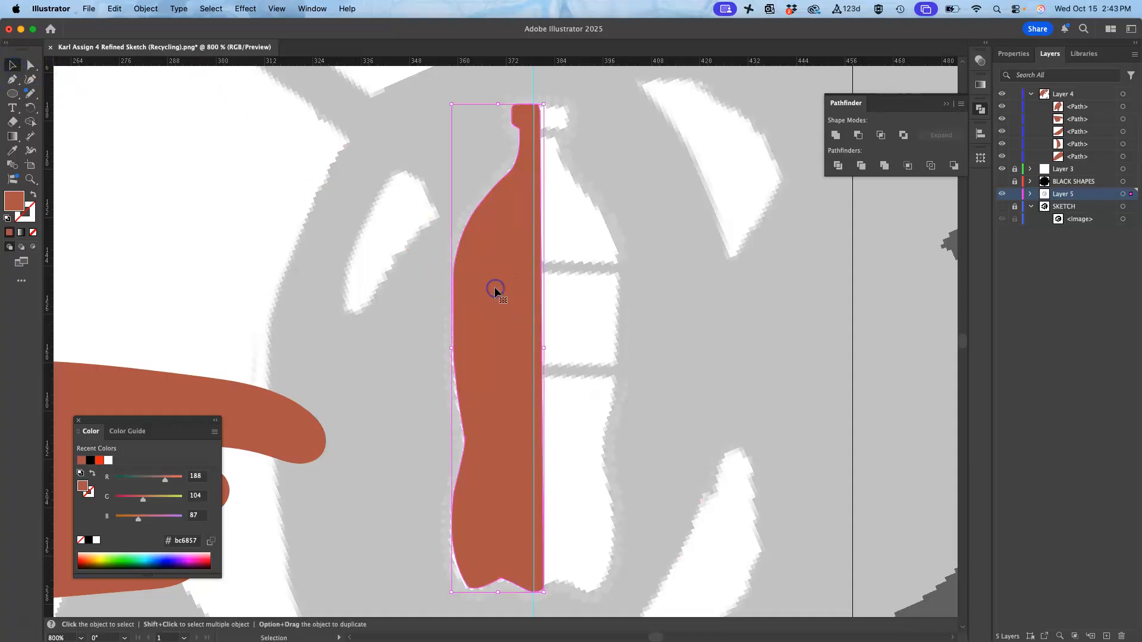
{"action": "left_click", "coordinate": [112, 5]}
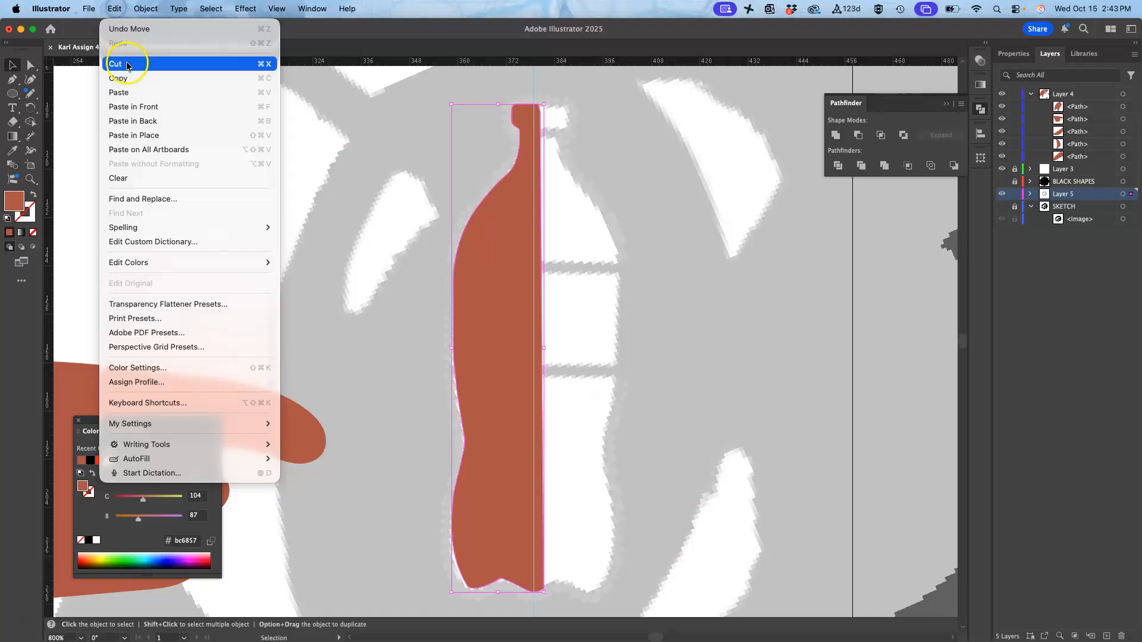
{"action": "left_click", "coordinate": [125, 82]}
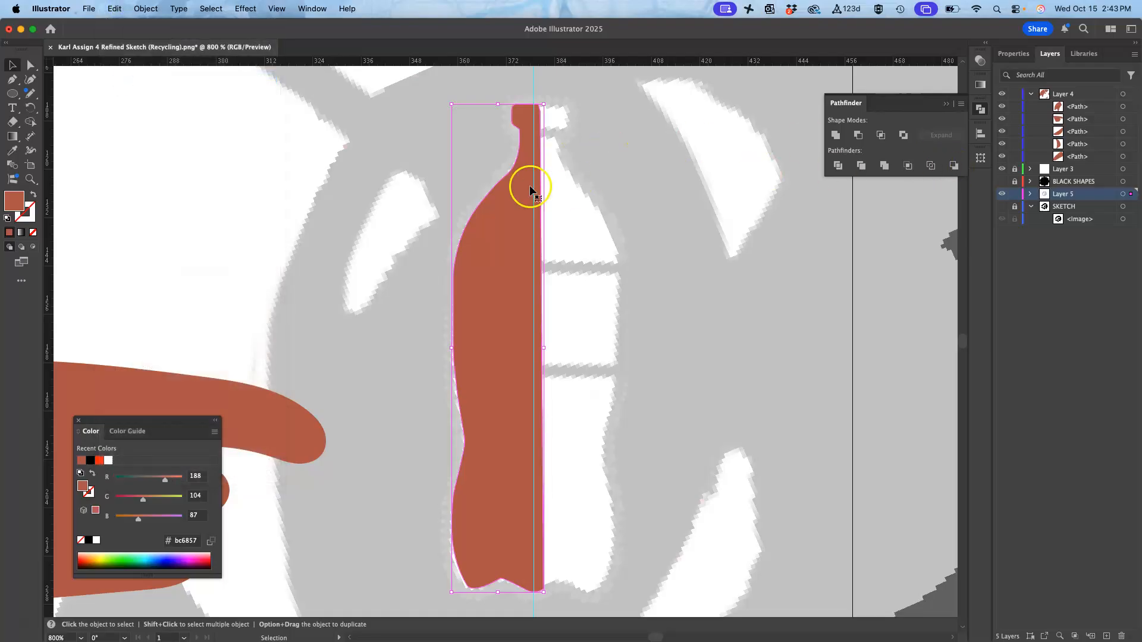
{"action": "left_click", "coordinate": [116, 9]}
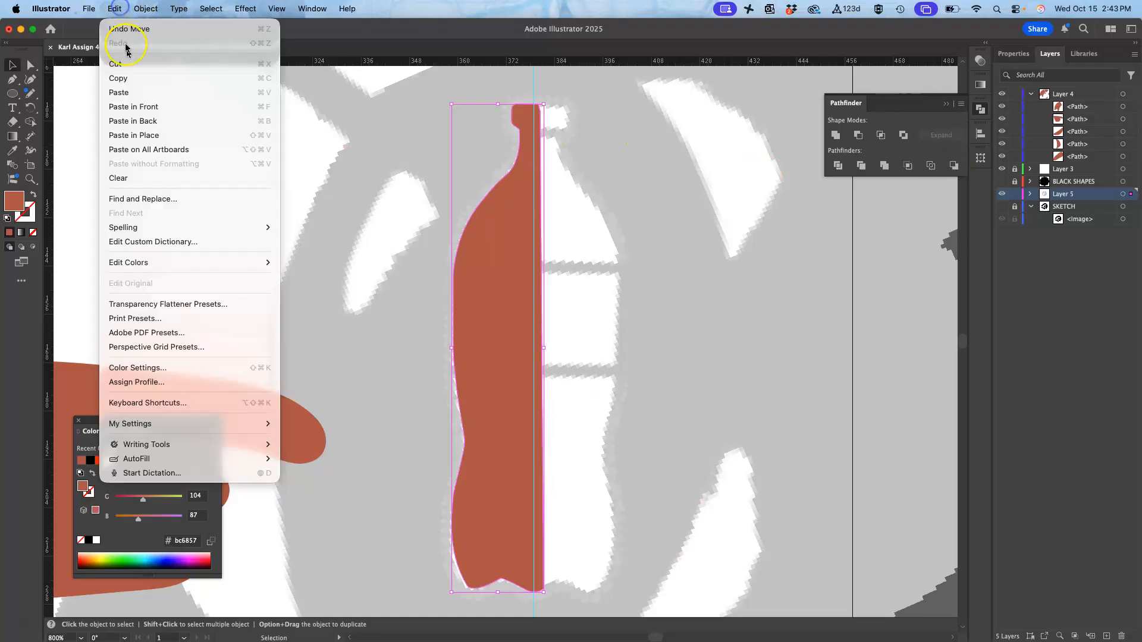
{"action": "left_click", "coordinate": [138, 135]}
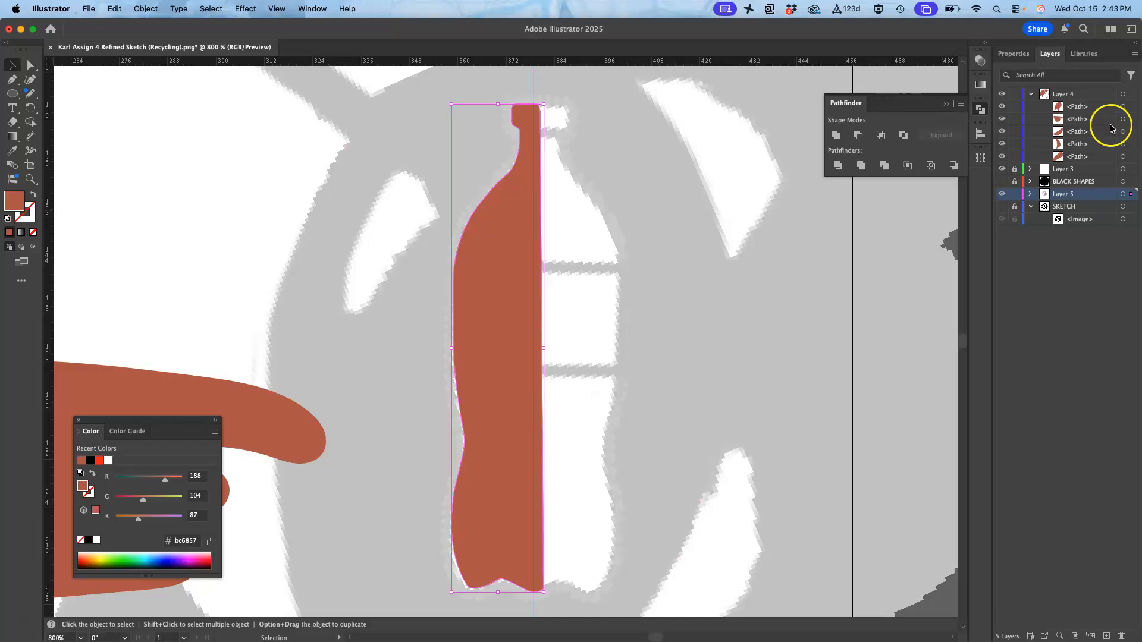
Step: Expand Layer 5 and toggle the visibility of its two half-bottle paths to check the duplicate
{"action": "left_click", "coordinate": [1030, 195]}
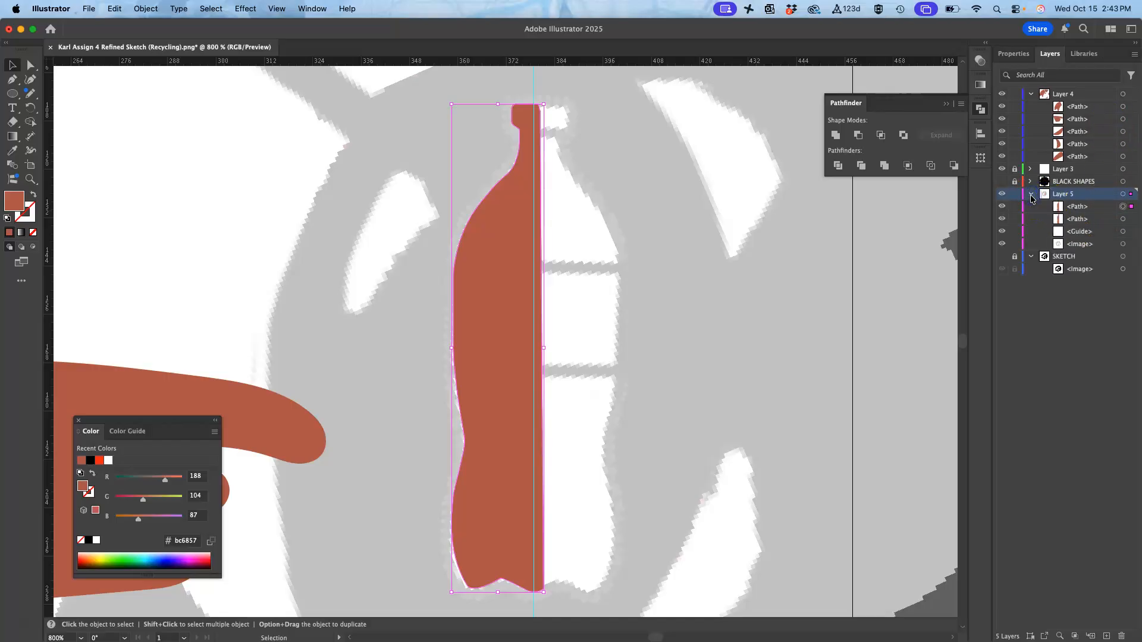
{"action": "left_click", "coordinate": [1003, 219]}
{"action": "left_click", "coordinate": [1002, 206]}
{"action": "left_click", "coordinate": [1001, 206]}
Step: Select the upper half-bottle copy in Layer 5 and reflect it across the vertical axis
{"action": "left_click", "coordinate": [1124, 207]}
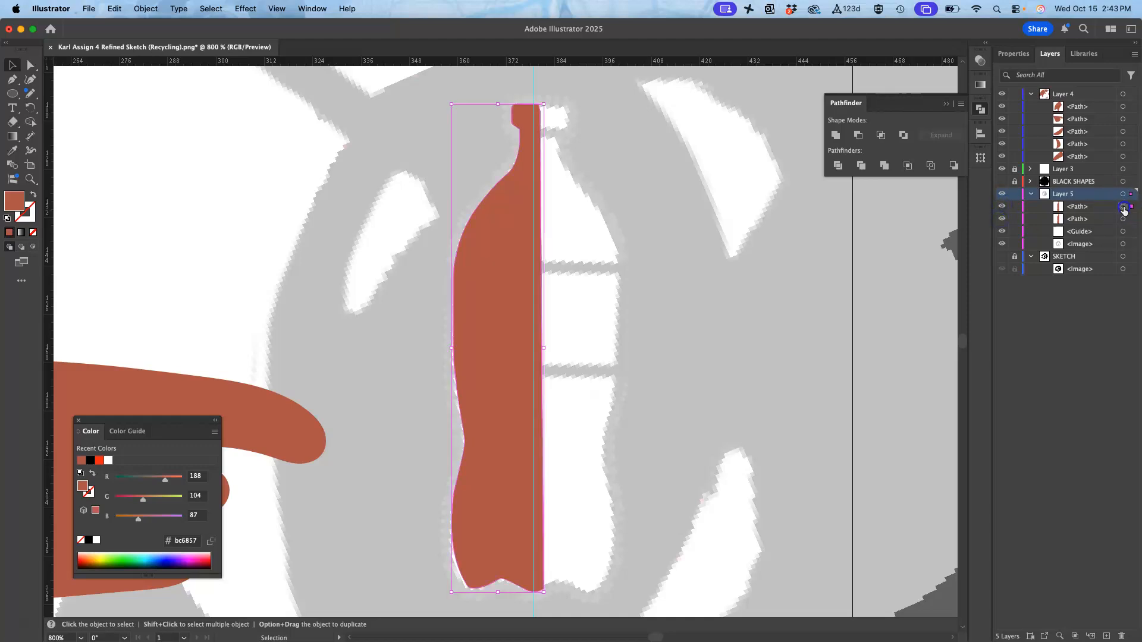
{"action": "right_click", "coordinate": [501, 273]}
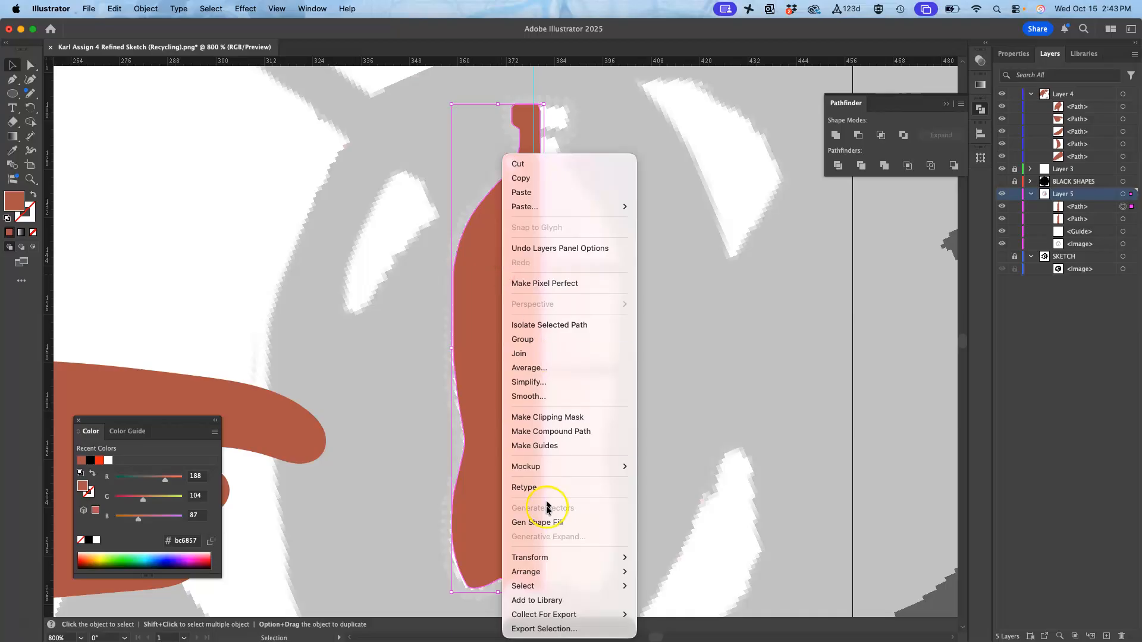
{"action": "mouse_move", "coordinate": [540, 559]}
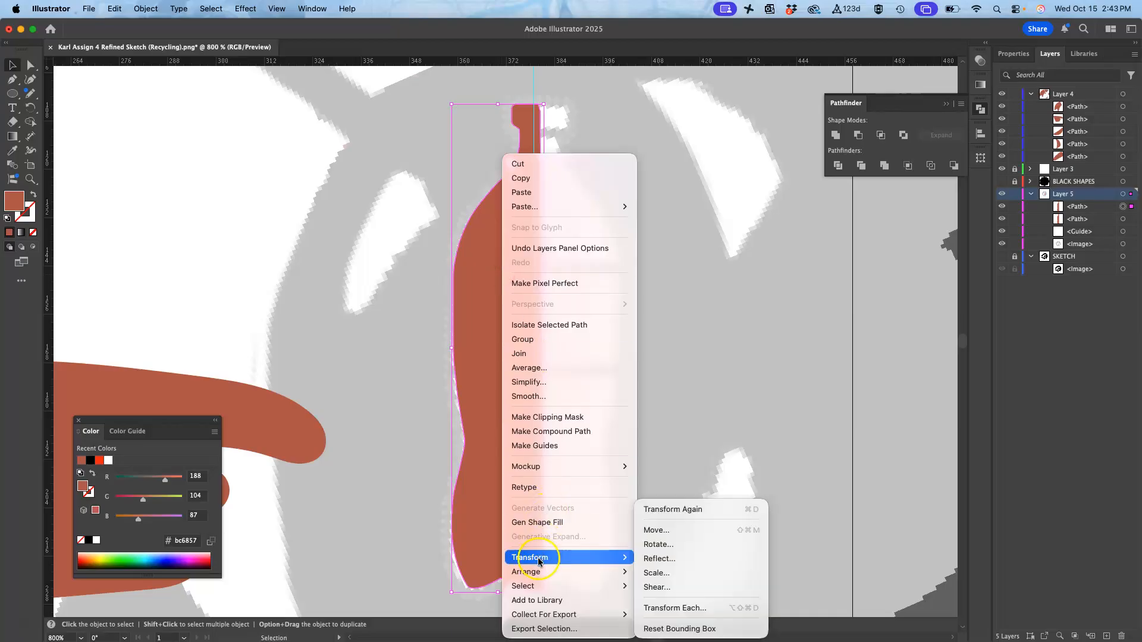
{"action": "left_click", "coordinate": [662, 559]}
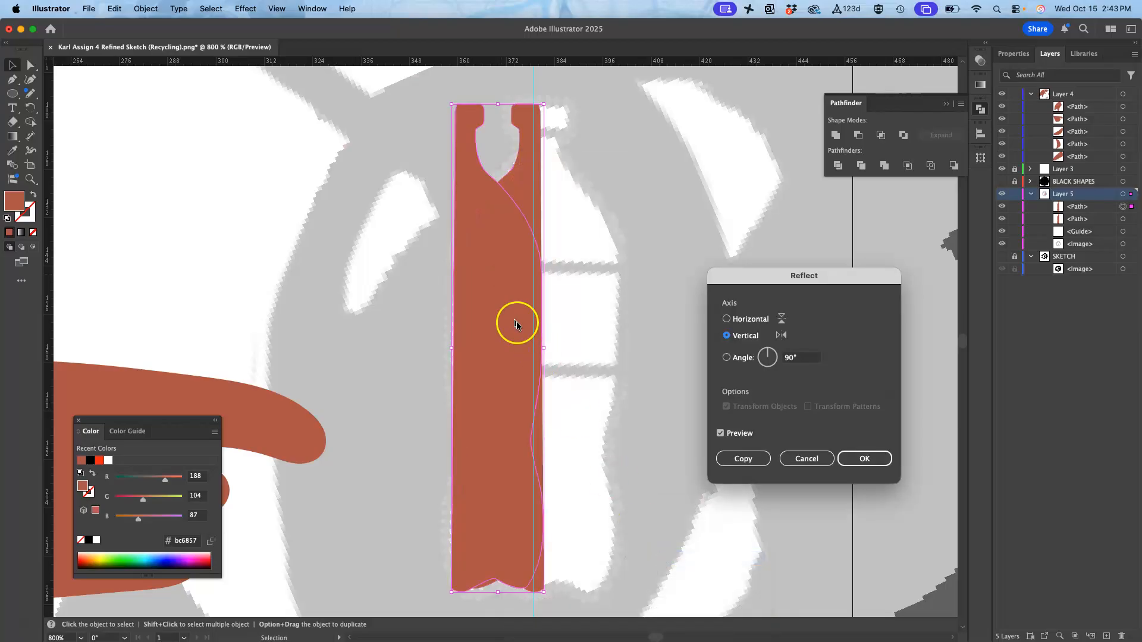
{"action": "left_click", "coordinate": [863, 457]}
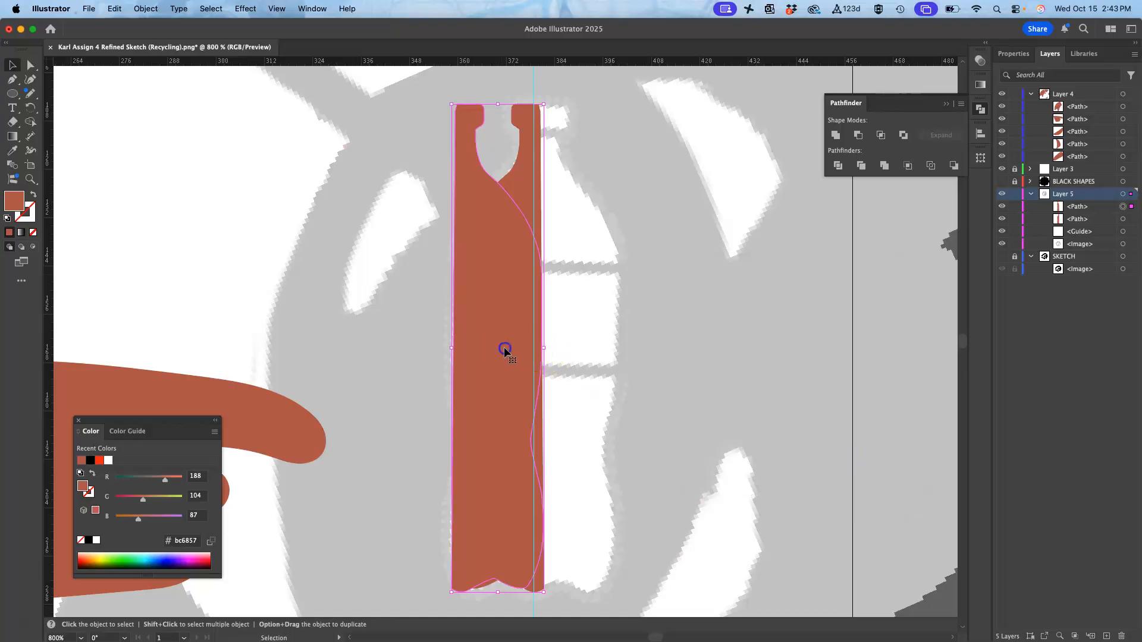
Step: Move the reflected half-bottle beside the original so their centre edges overlap along the guide and form a full bottle
{"action": "left_click_drag", "start_coordinate": [504, 348], "coordinate": [580, 356]}
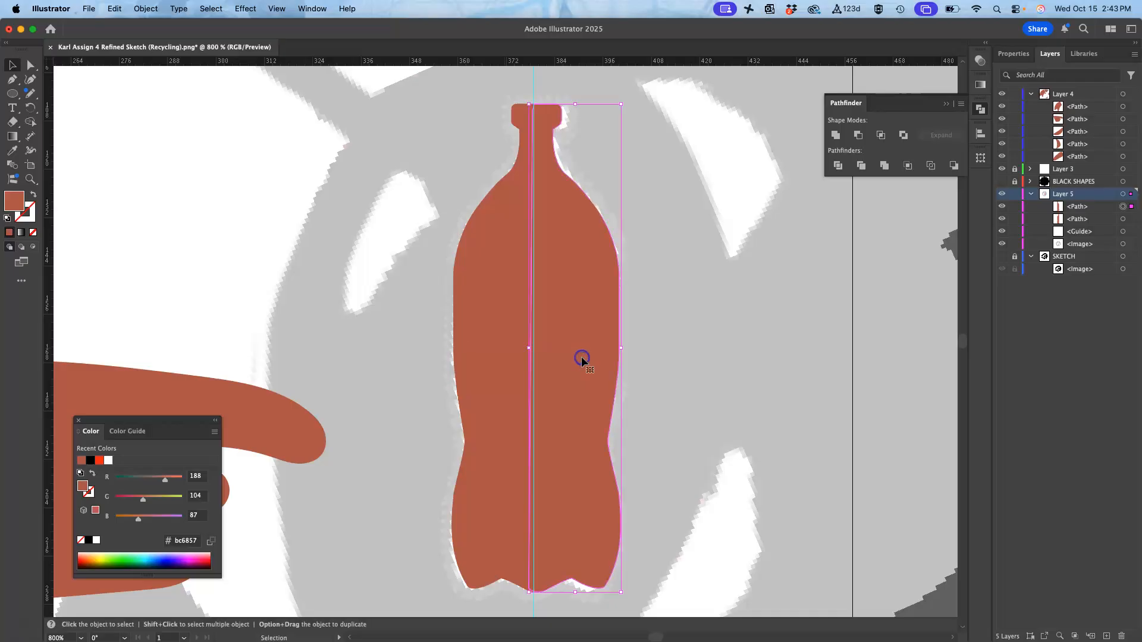
{"action": "left_click", "coordinate": [657, 333]}
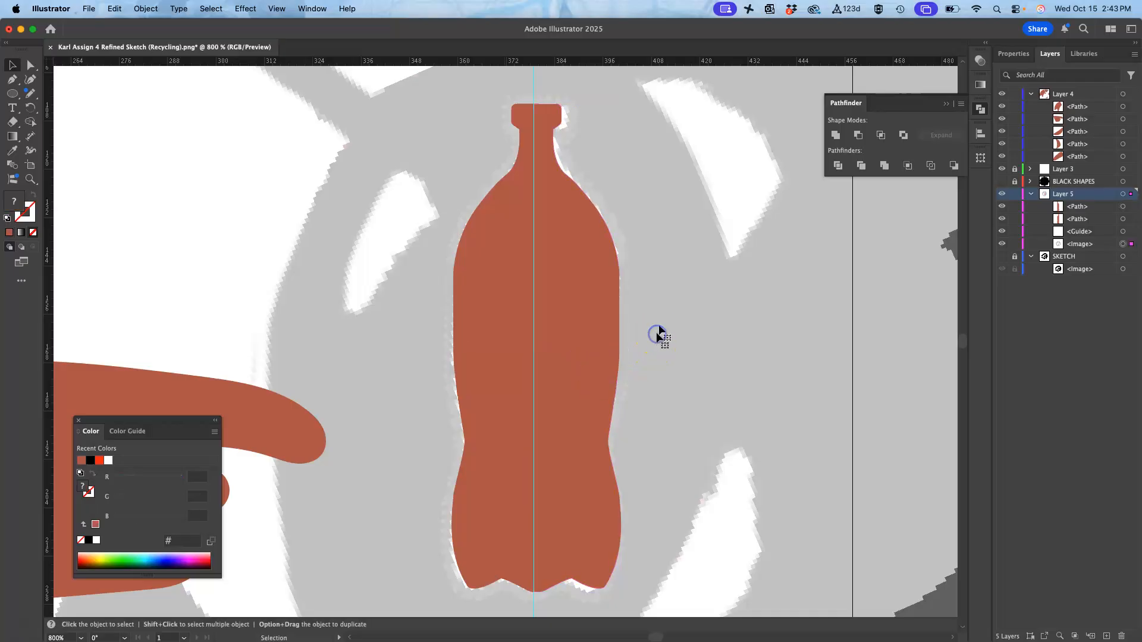
Step: Examine the overlap between the two bottle halves along the centre seam, from the cap down to the base
{"action": "key", "text": "super+equal"}
{"action": "key", "text": "super+equal"}
{"action": "key", "text": "super+equal"}
{"action": "scroll", "coordinate": [671, 295], "scroll_direction": "right", "scroll_amount": 3}
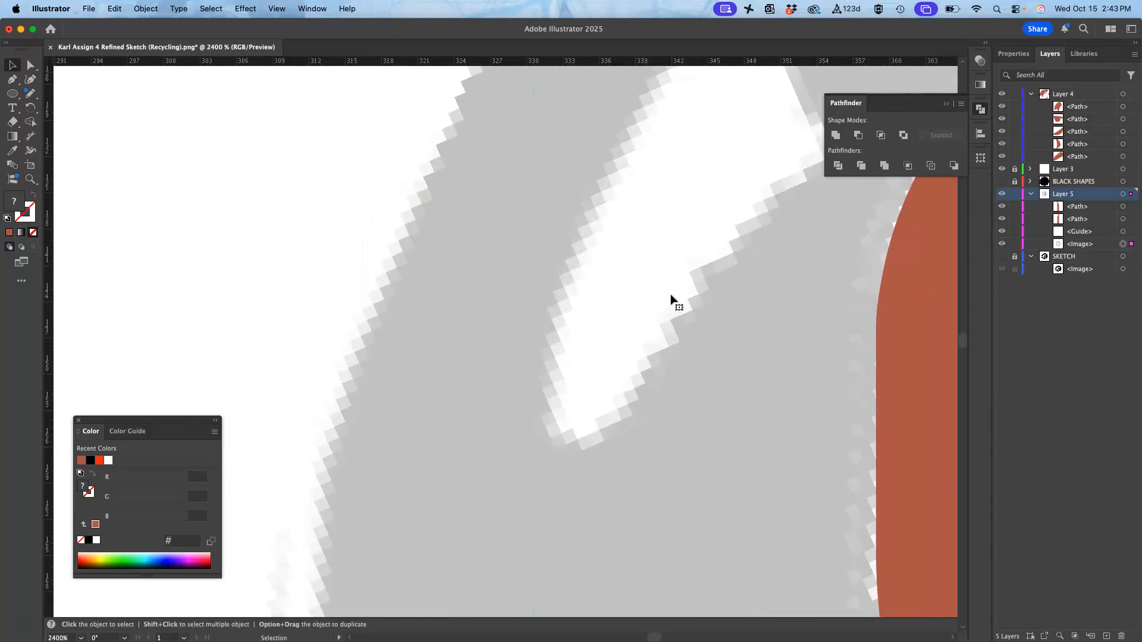
{"action": "scroll", "coordinate": [671, 295], "scroll_direction": "right", "scroll_amount": 5}
{"action": "scroll", "coordinate": [671, 296], "scroll_direction": "up", "scroll_amount": 10}
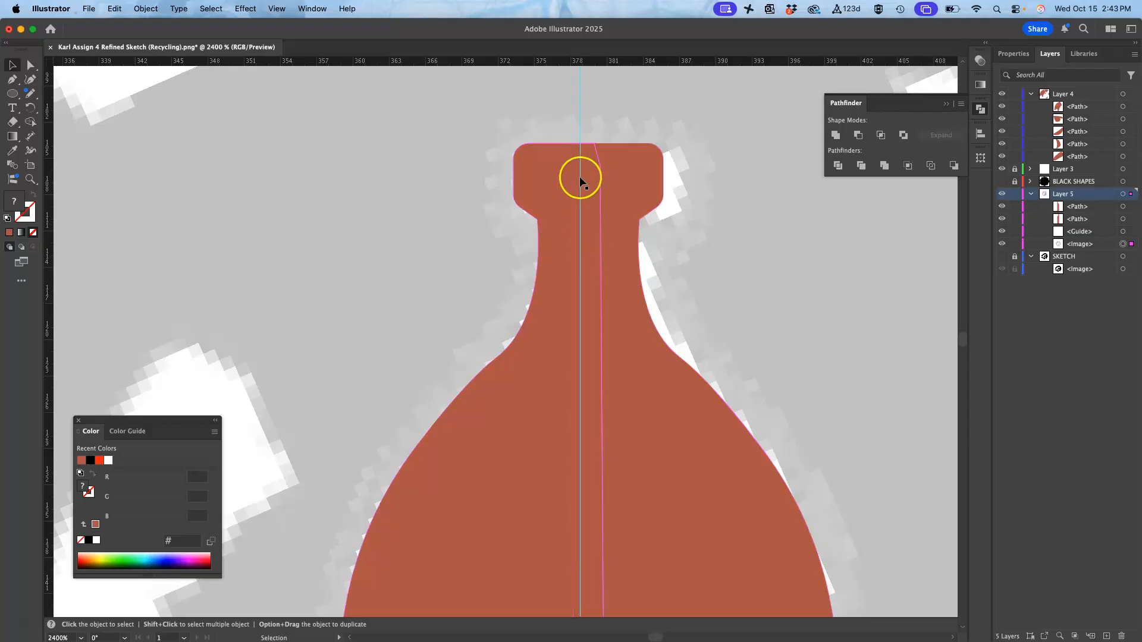
{"action": "key", "text": "a"}
{"action": "left_click", "coordinate": [591, 199]}
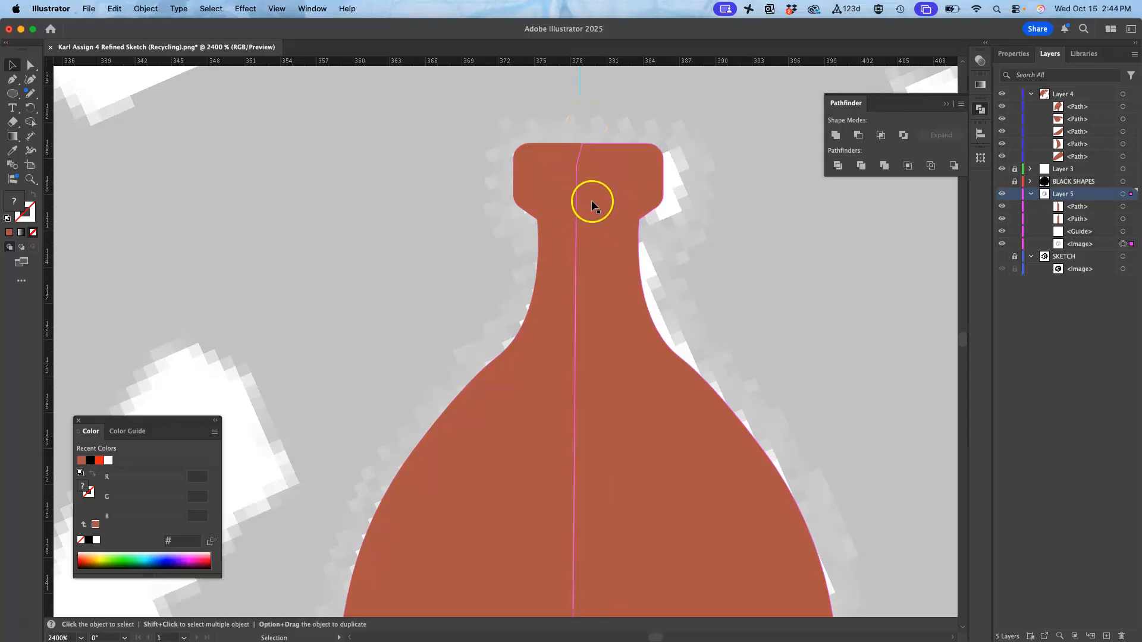
{"action": "key", "text": "v"}
{"action": "left_click", "coordinate": [557, 223]}
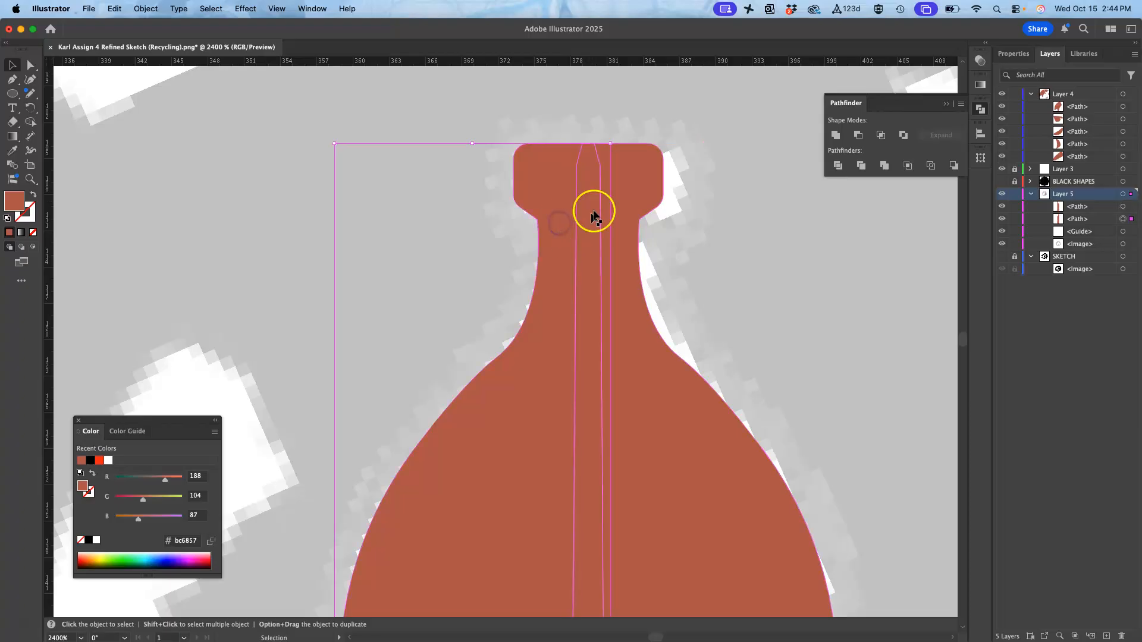
{"action": "left_click", "coordinate": [623, 207]}
{"action": "scroll", "coordinate": [607, 341], "scroll_direction": "down", "scroll_amount": 10}
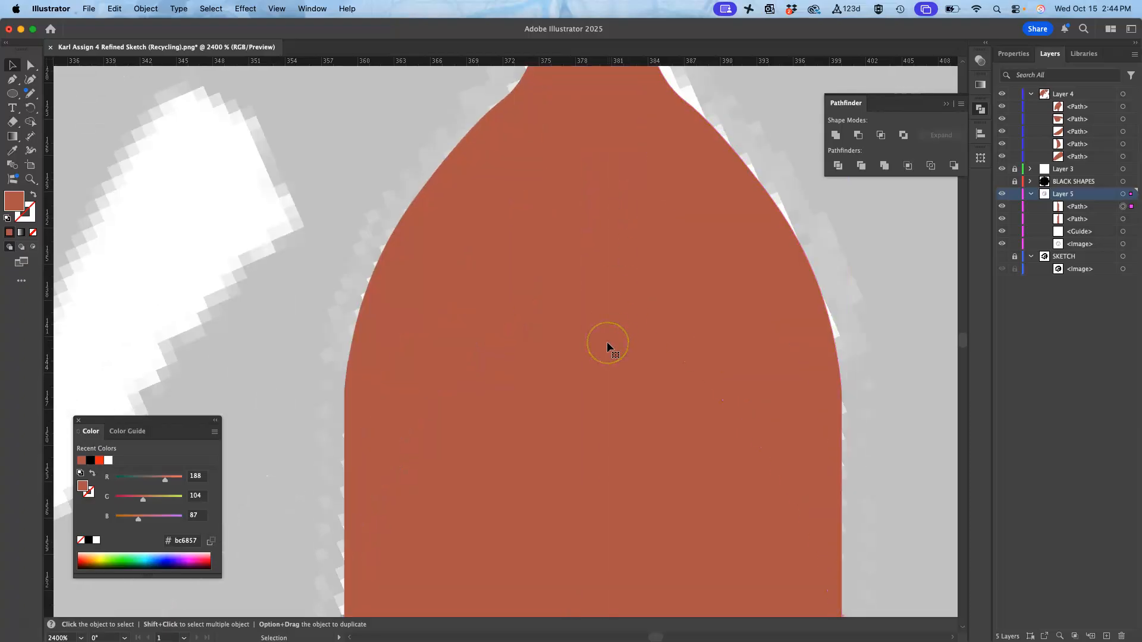
{"action": "scroll", "coordinate": [607, 341], "scroll_direction": "down", "scroll_amount": 5}
{"action": "left_click", "coordinate": [607, 344]}
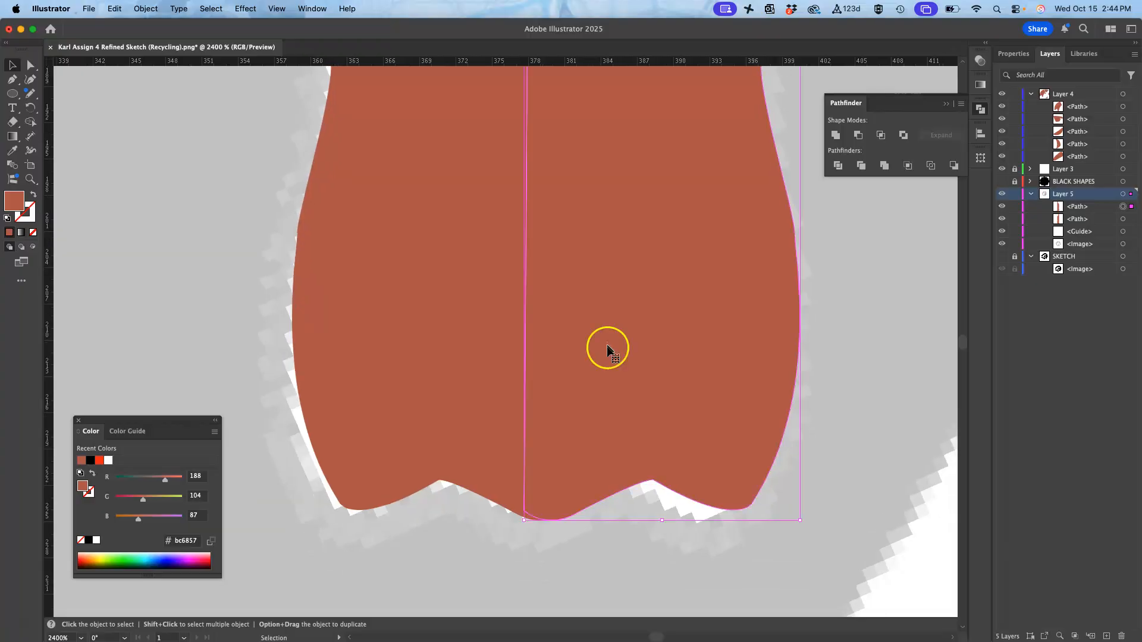
{"action": "scroll", "coordinate": [558, 401], "scroll_direction": "up", "scroll_amount": 5}
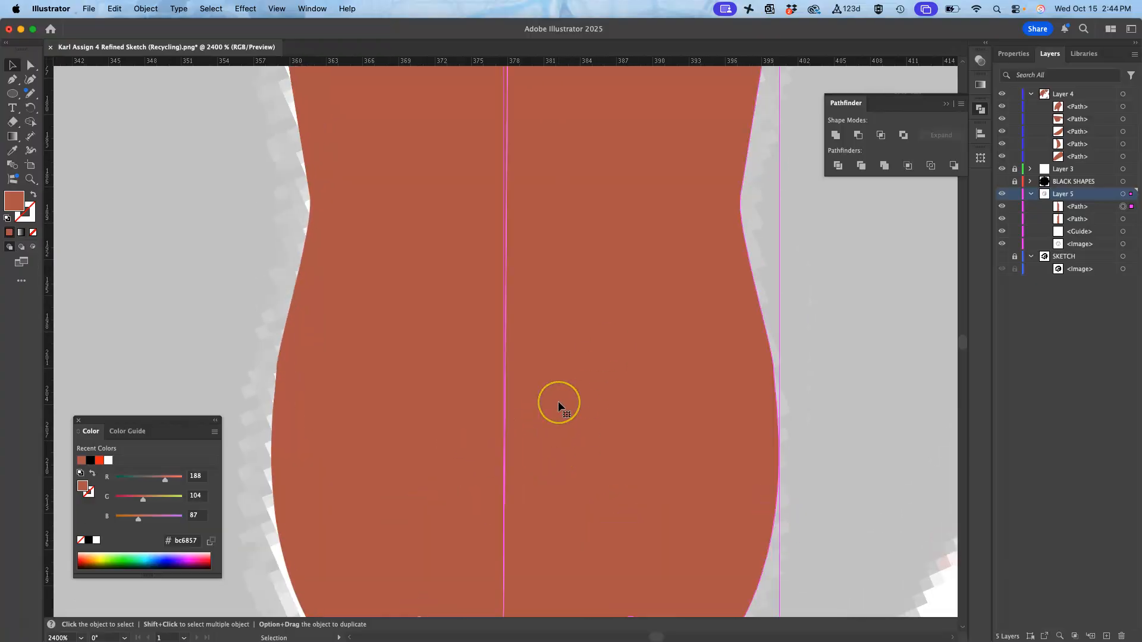
Step: Select both half-bottle paths in Layer 5 and unite them into a single bottle shape
{"action": "key", "text": "super+minus"}
{"action": "key", "text": "super+minus"}
{"action": "key", "text": "super+minus"}
{"action": "key", "text": "super+minus"}
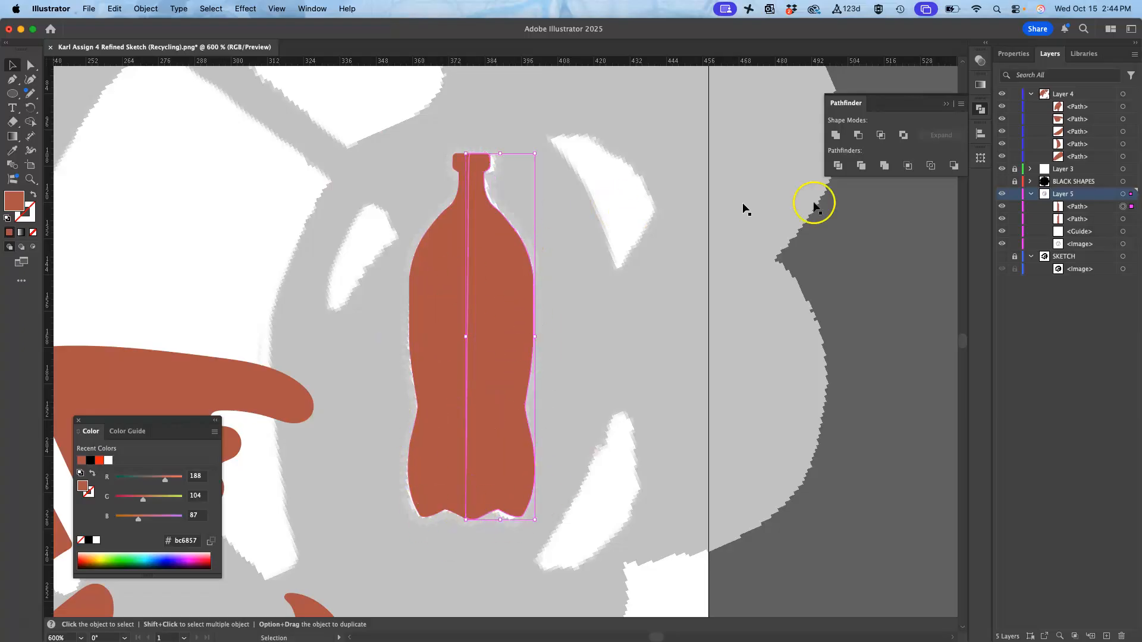
{"action": "left_click", "coordinate": [1124, 219], "text": "shift"}
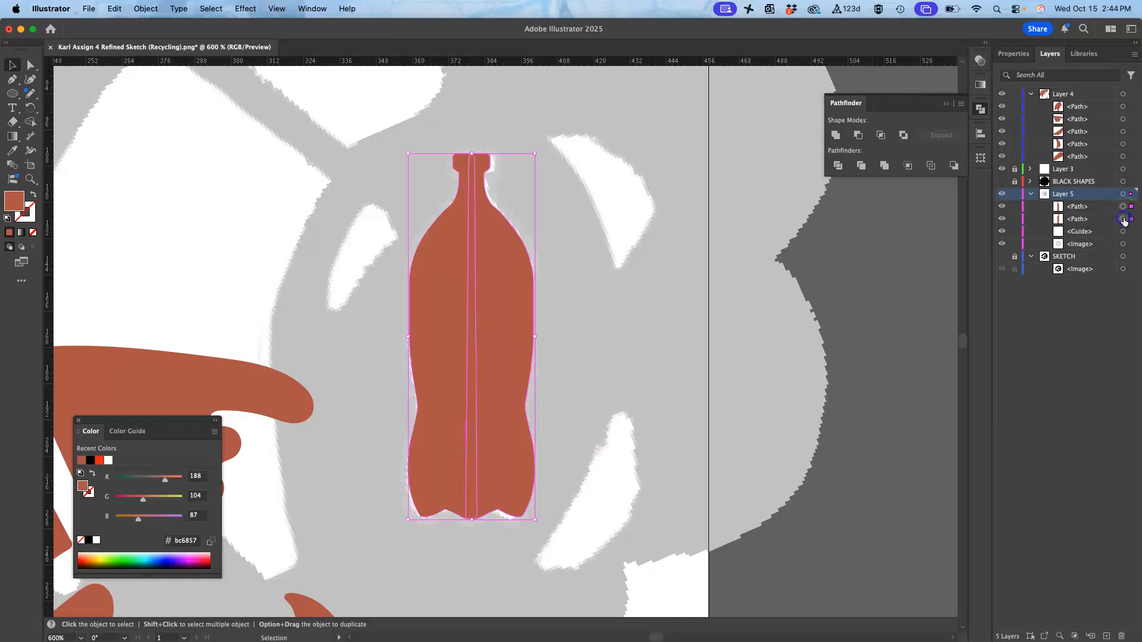
{"action": "left_click", "coordinate": [835, 136]}
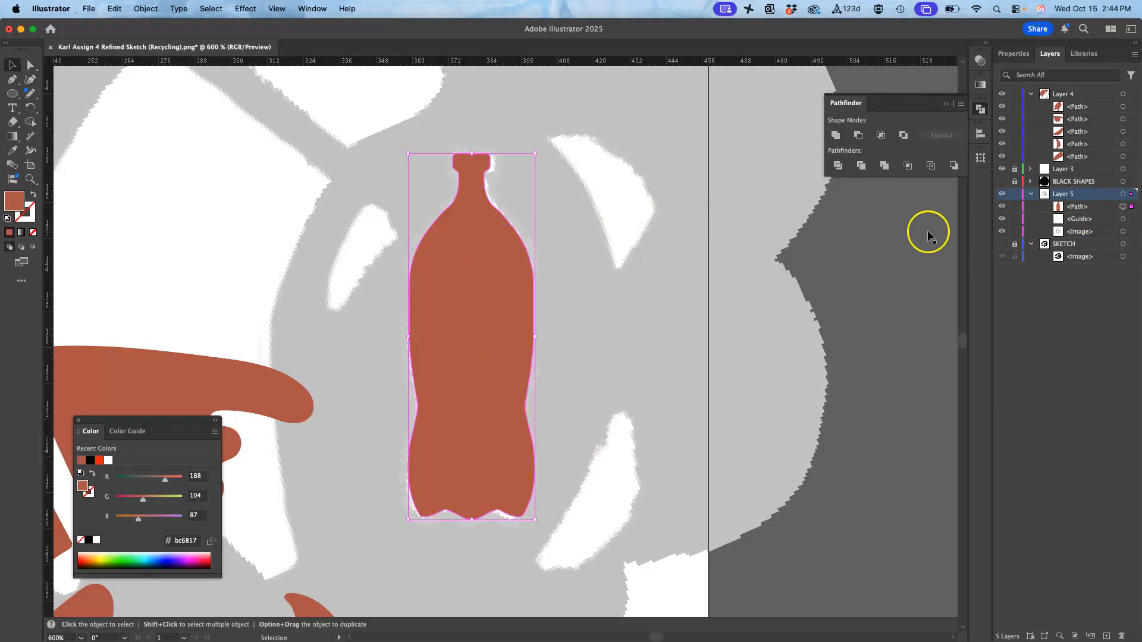
Step: Lower the united bottle's opacity to 60% in the Transparency settings and deselect the shape
{"action": "left_click", "coordinate": [311, 10]}
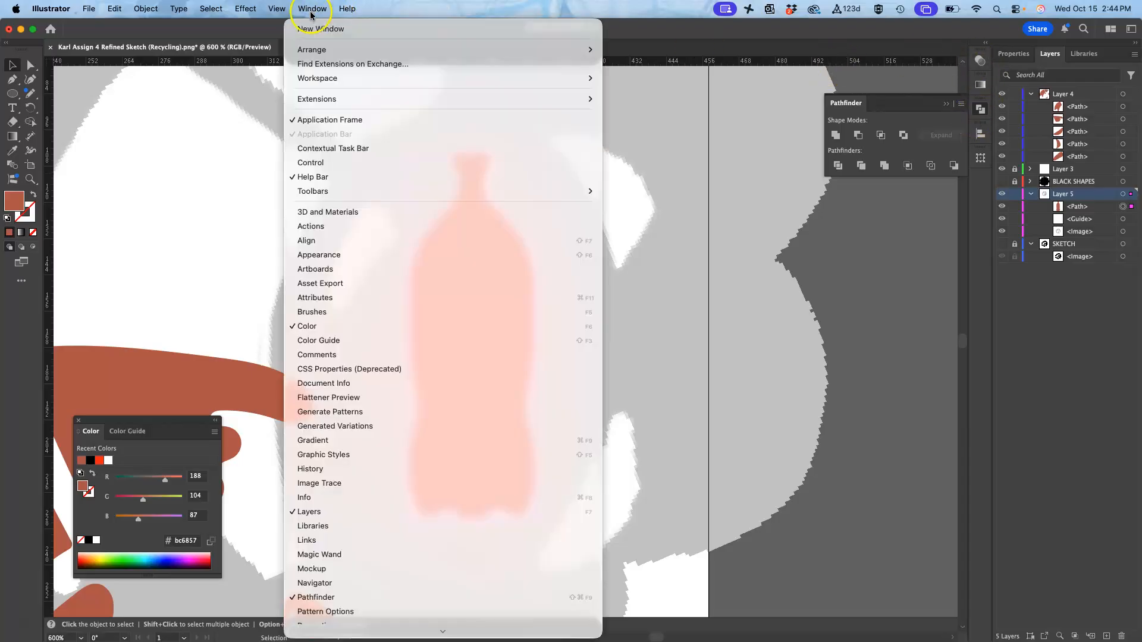
{"action": "mouse_move", "coordinate": [338, 636]}
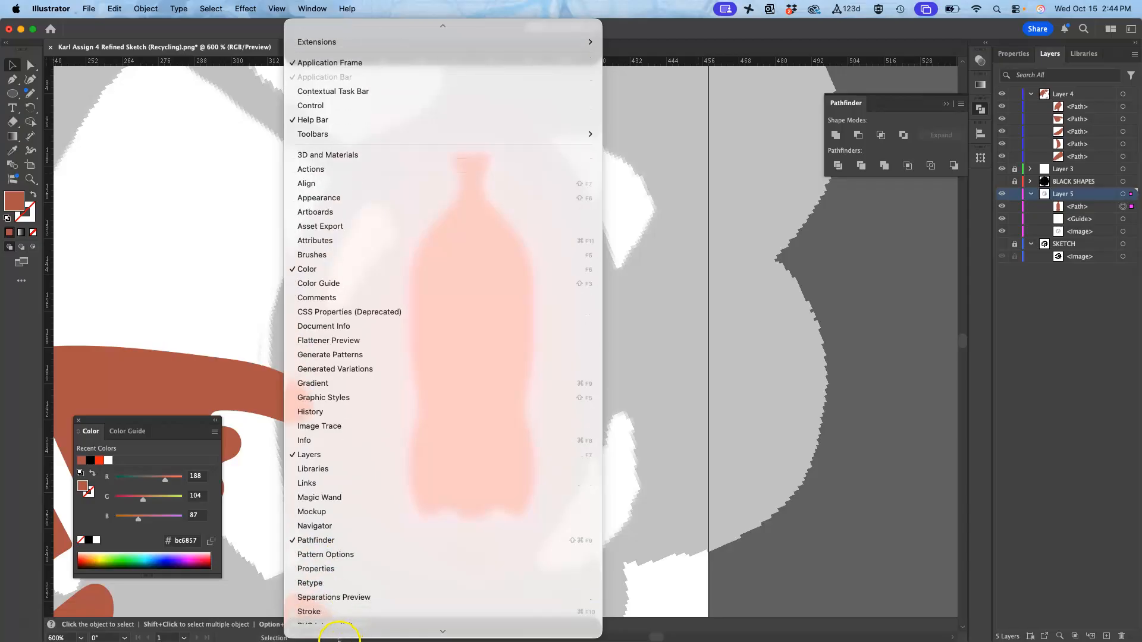
{"action": "left_click", "coordinate": [343, 502]}
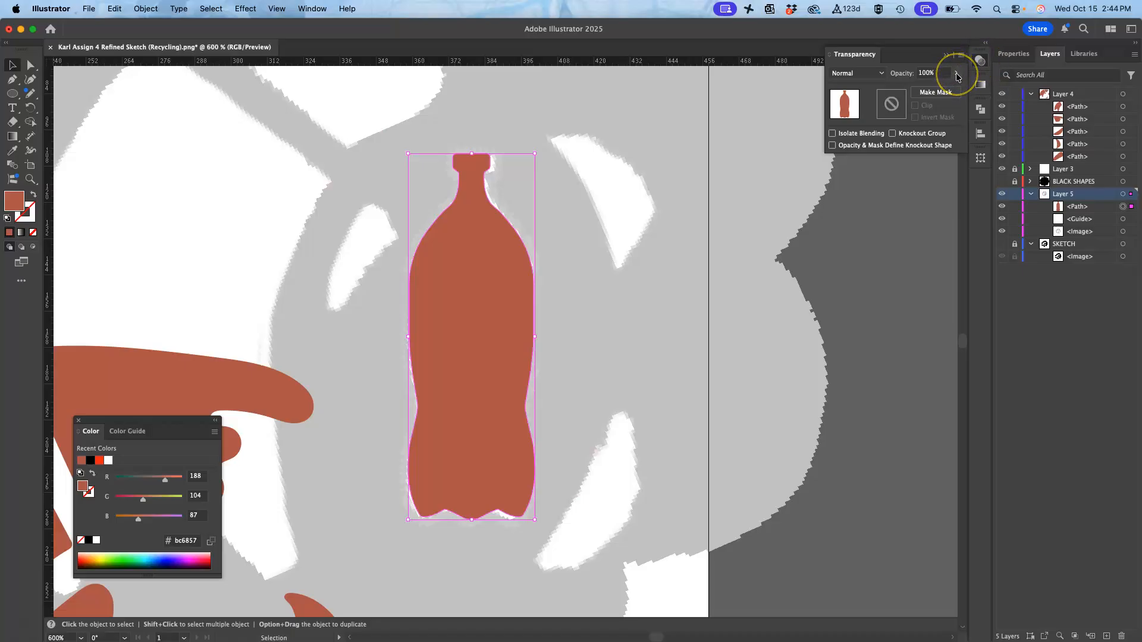
{"action": "left_click", "coordinate": [956, 74]}
{"action": "left_click_drag", "start_coordinate": [953, 90], "coordinate": [936, 90]}
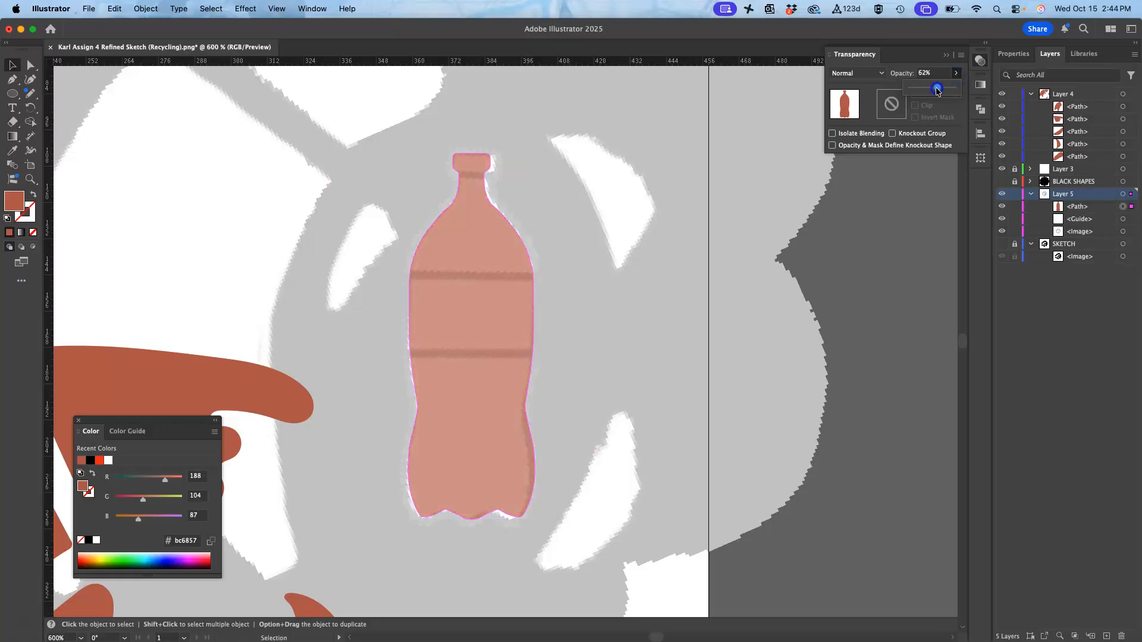
{"action": "left_click", "coordinate": [779, 205]}
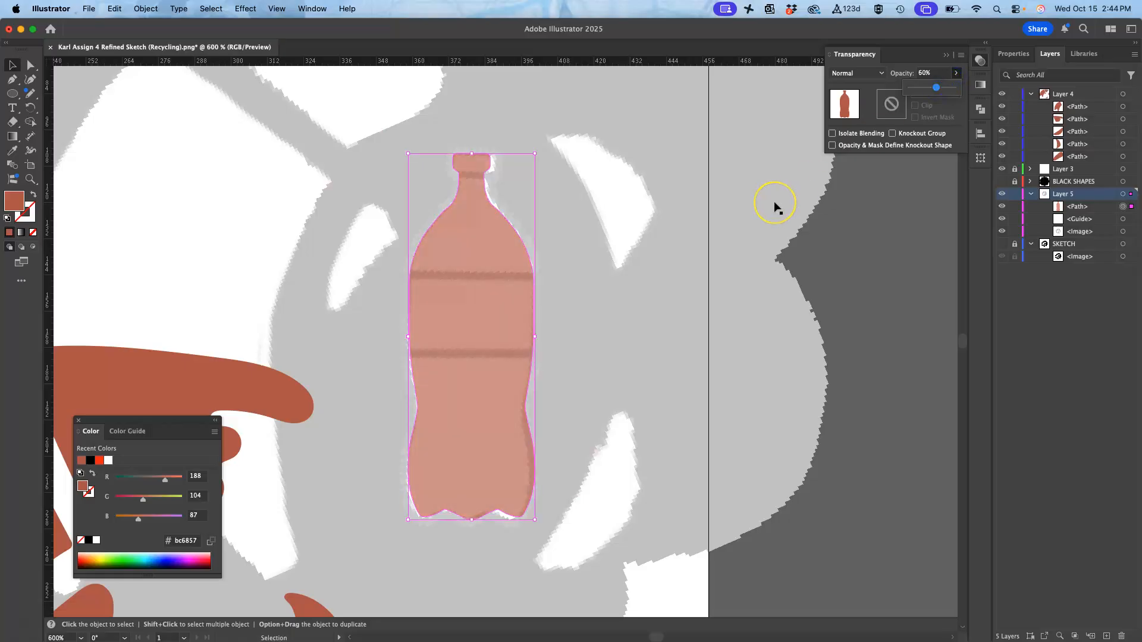
{"action": "left_click", "coordinate": [574, 196]}
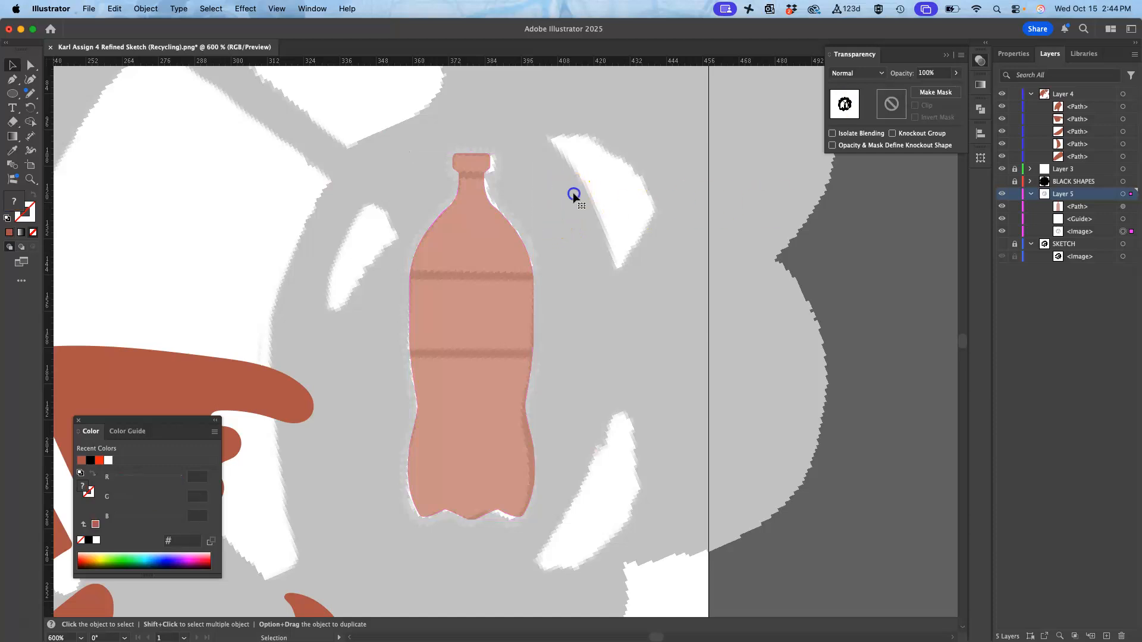
Step: Draw a thin horizontal rectangle over the sketched line below the cap and fill it with the recent bright red, ff3d10
{"action": "left_click", "coordinate": [13, 94]}
{"action": "left_click", "coordinate": [51, 99]}
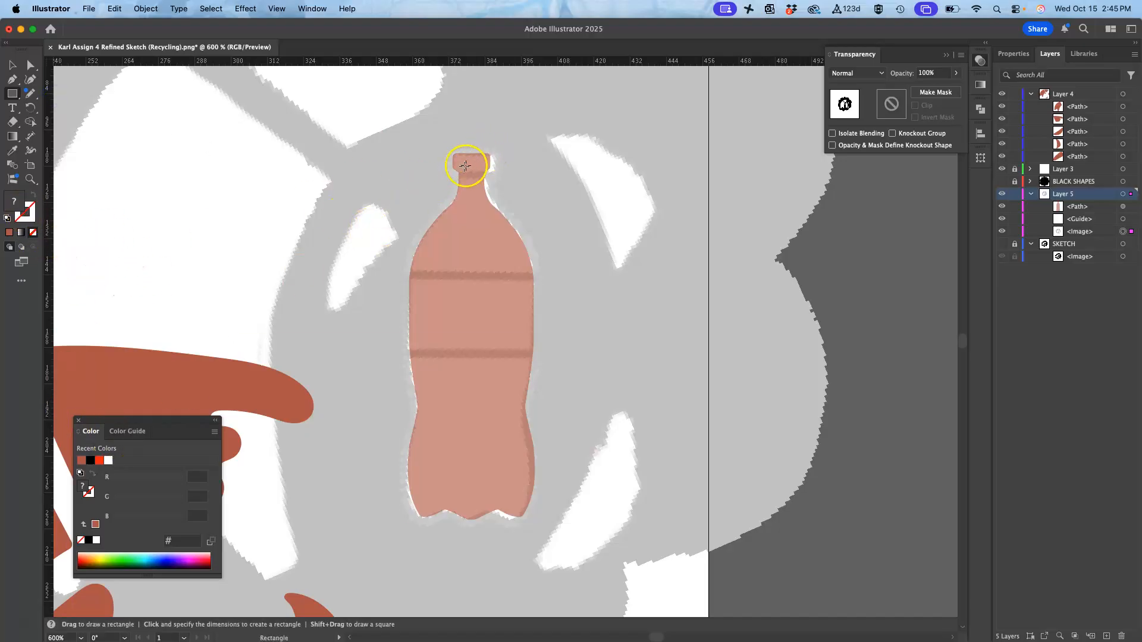
{"action": "left_click_drag", "start_coordinate": [444, 172], "coordinate": [507, 179]}
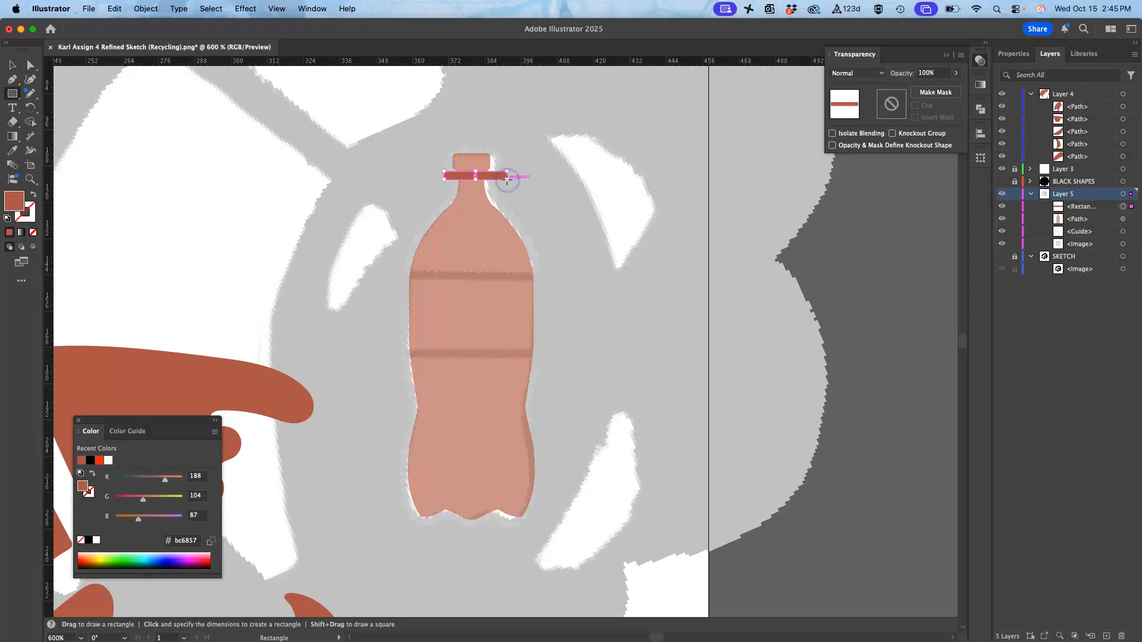
{"action": "left_click", "coordinate": [98, 461]}
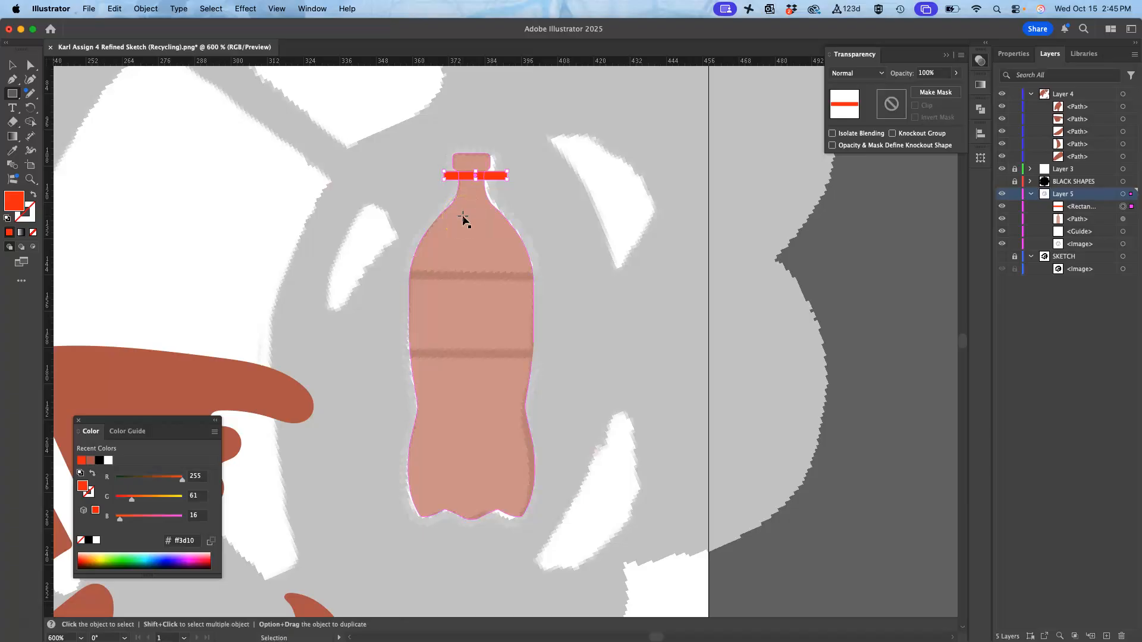
Step: Paste a copy of the red bar and place it over the upper sketched band on the bottle's body
{"action": "key", "text": "super+v"}
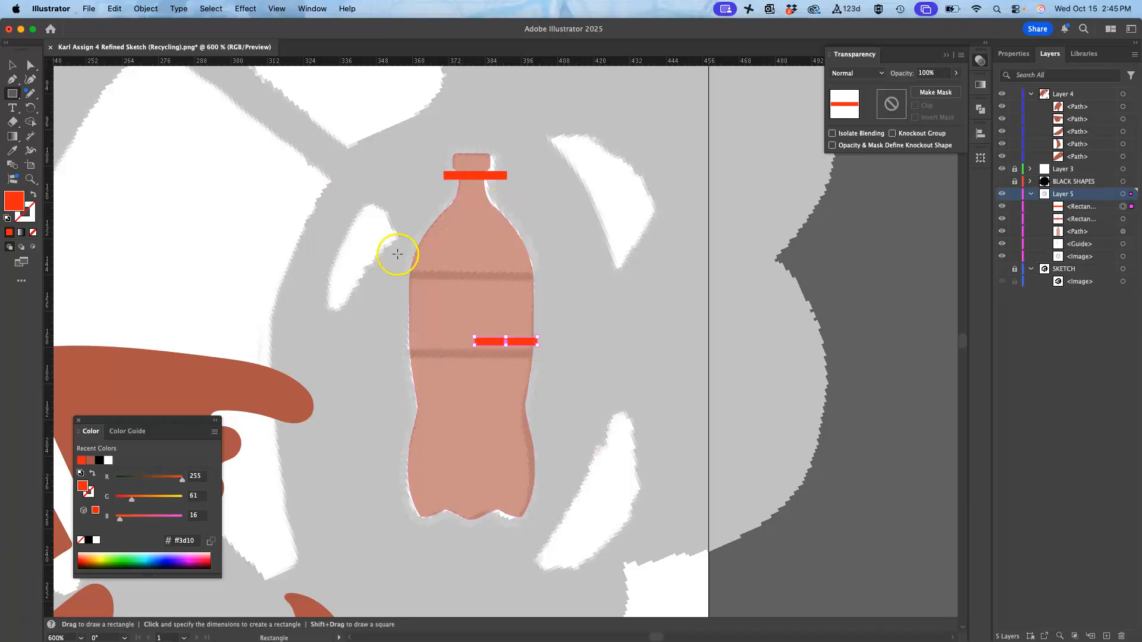
{"action": "left_click", "coordinate": [21, 60]}
{"action": "left_click", "coordinate": [28, 67]}
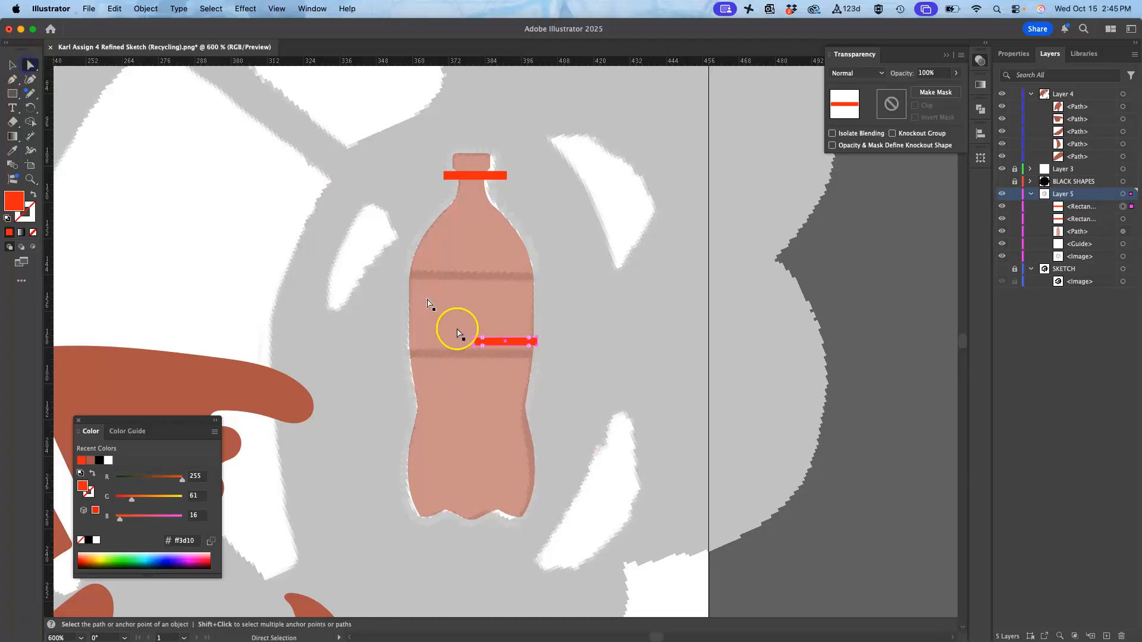
{"action": "left_click", "coordinate": [494, 343]}
{"action": "left_click_drag", "start_coordinate": [492, 342], "coordinate": [427, 275]}
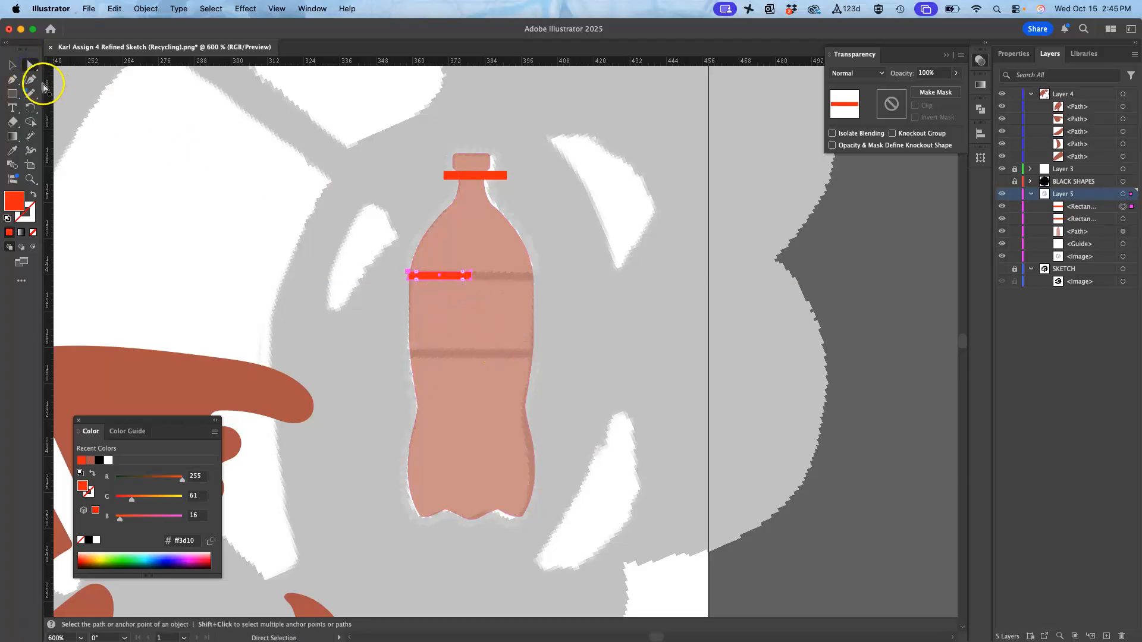
Step: Stretch the copied bar slightly taller and past both sides of the bottle, nudging it to cover the upper band
{"action": "left_click", "coordinate": [12, 64]}
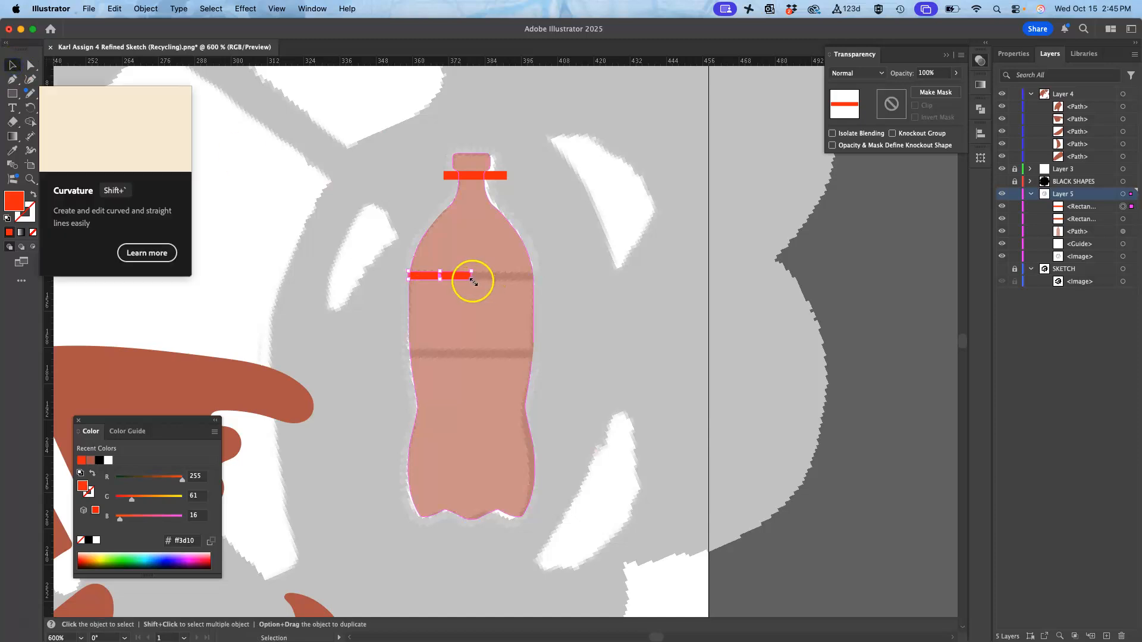
{"action": "left_click_drag", "start_coordinate": [472, 281], "coordinate": [540, 283]}
{"action": "key", "text": "Left"}
{"action": "key", "text": "Left"}
{"action": "key", "text": "Left"}
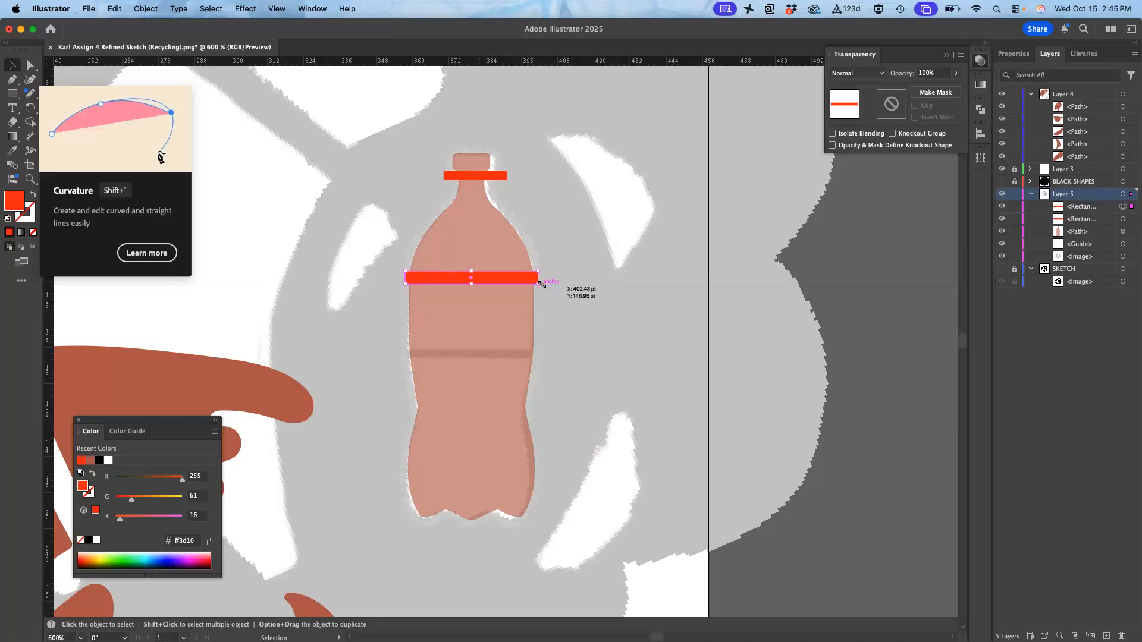
{"action": "key", "text": "Right"}
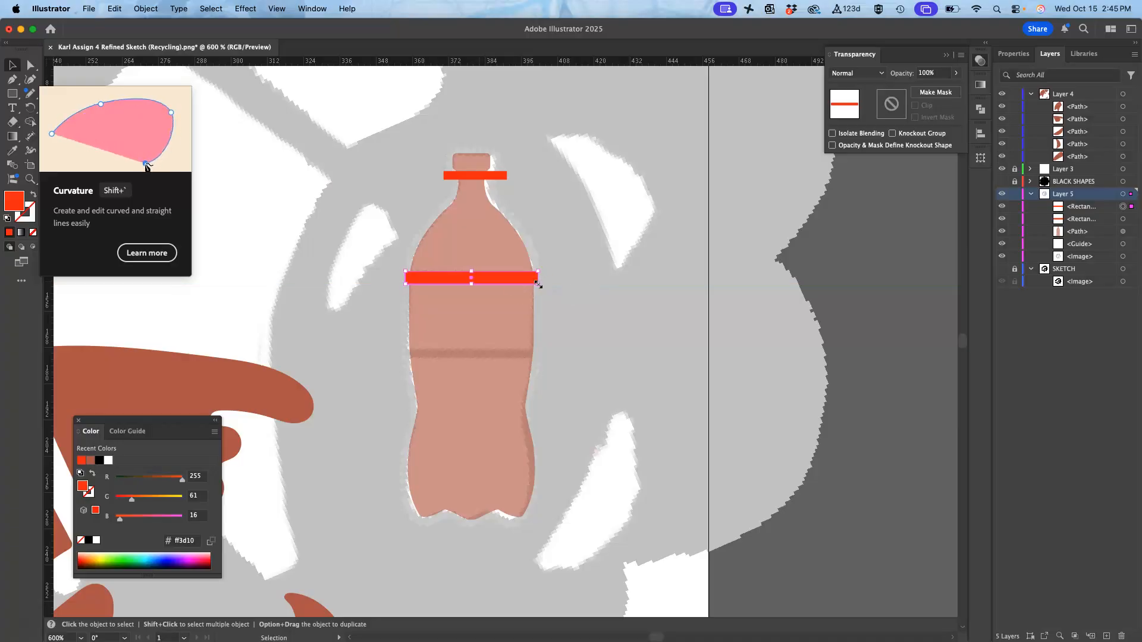
Step: Duplicate the wide red bar and place the copy over the lower sketched band, aligned beneath the first wide bar
{"action": "key", "text": "super+c"}
{"action": "key", "text": "super+v"}
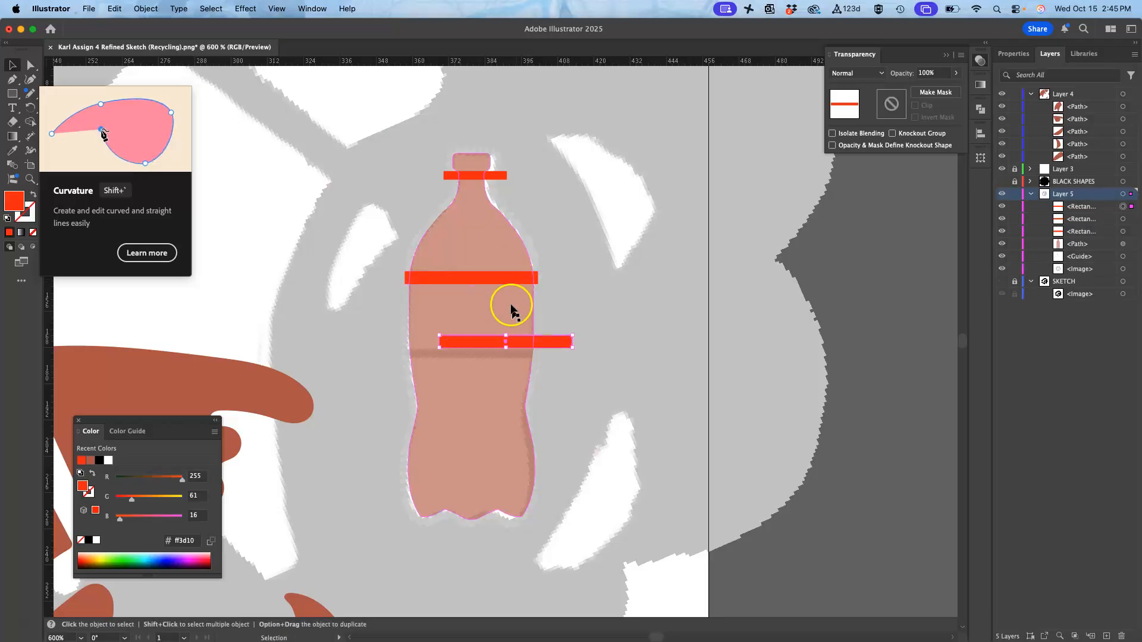
{"action": "left_click_drag", "start_coordinate": [523, 341], "coordinate": [490, 355]}
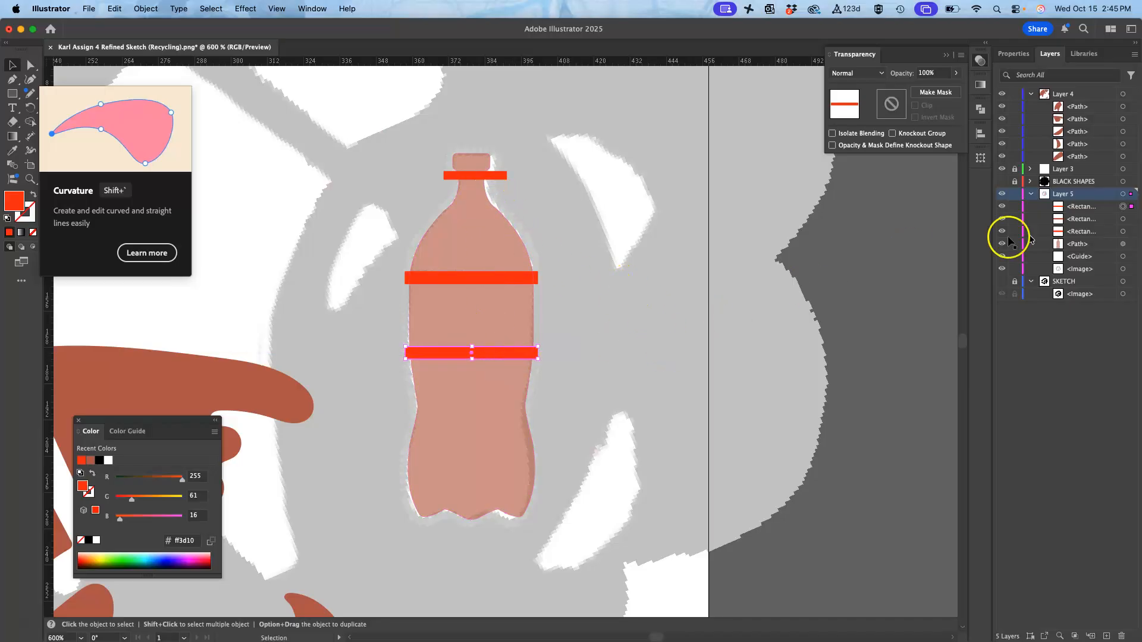
Step: Try to cut the three red bars out of the bottle by selecting the bars in Layer 5 and applying Pathfinder's Minus Front
{"action": "left_click", "coordinate": [1122, 233], "text": "shift"}
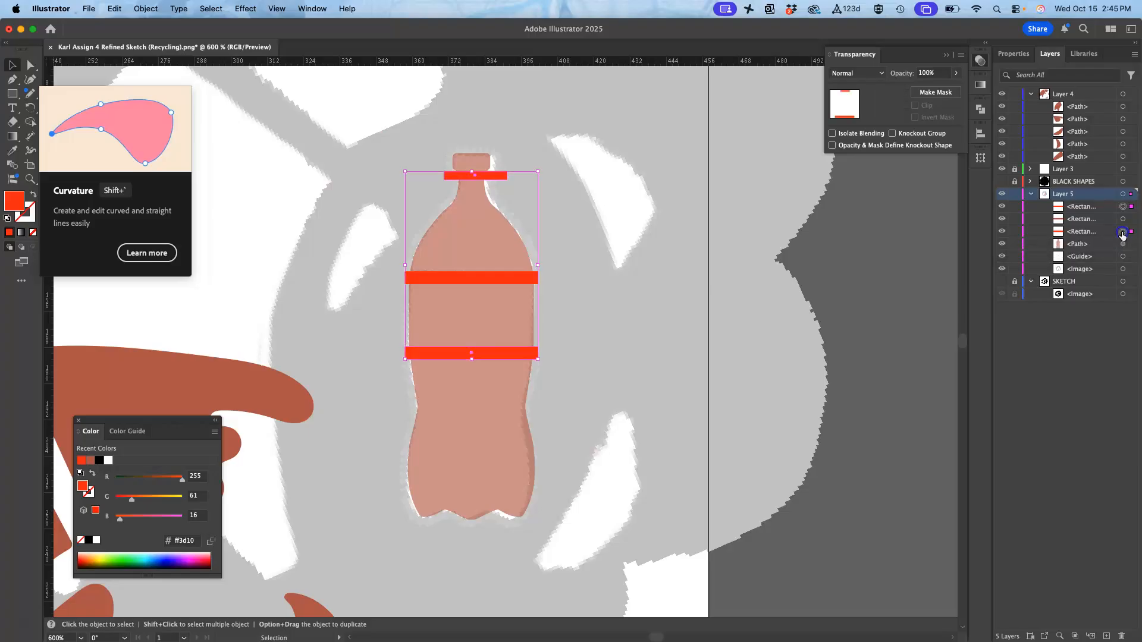
{"action": "left_click", "coordinate": [1122, 220], "text": "shift"}
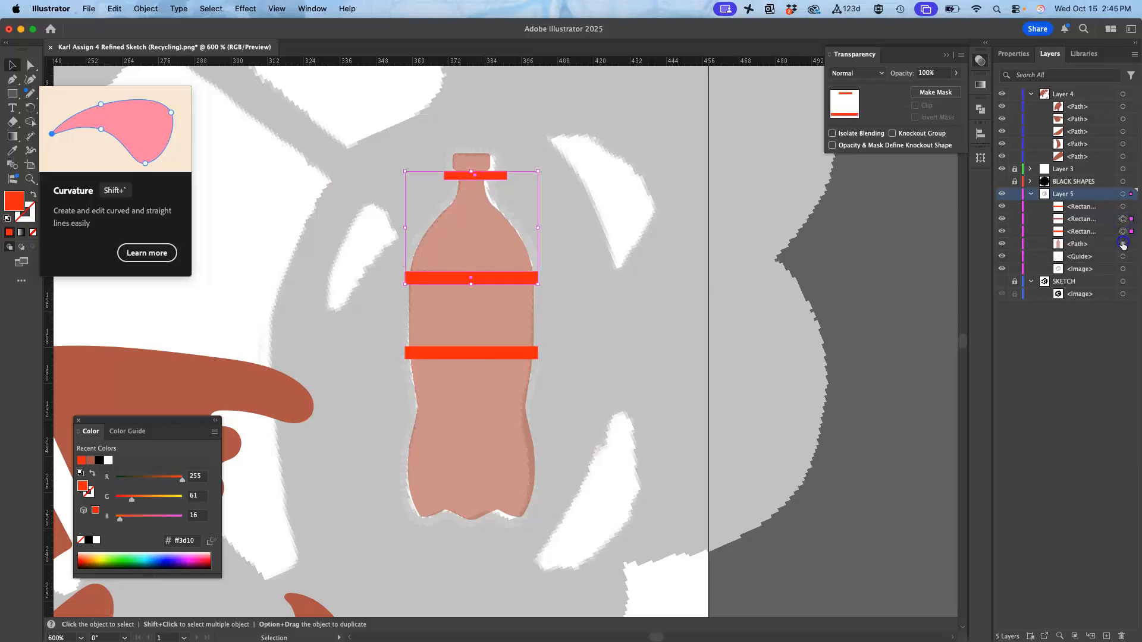
{"action": "left_click", "coordinate": [1122, 243]}
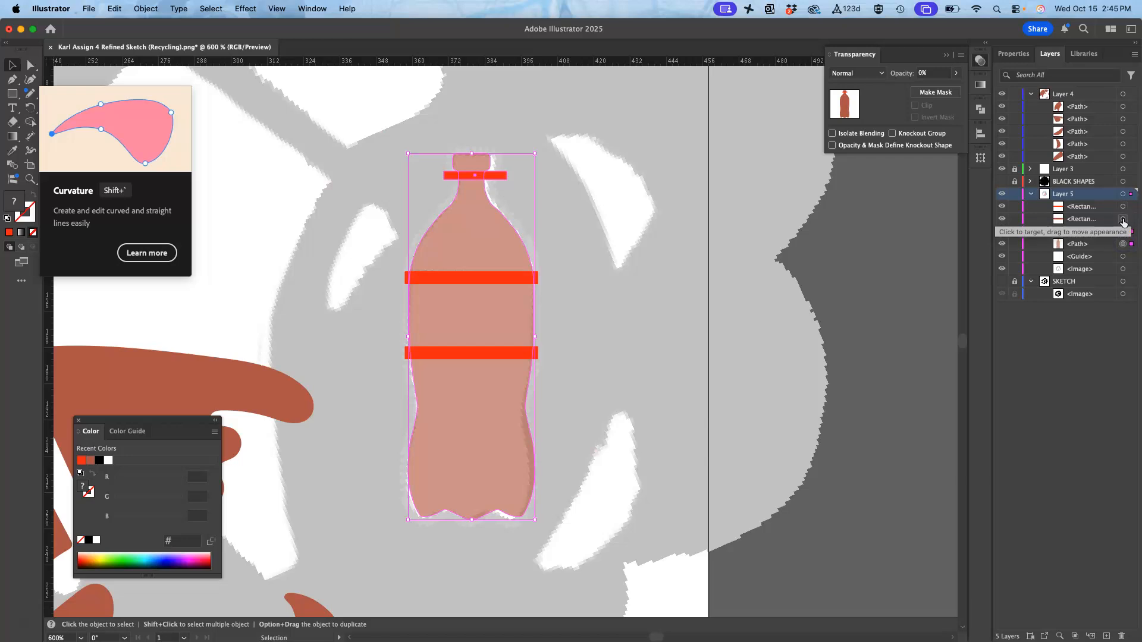
{"action": "left_click", "coordinate": [1123, 222], "text": "shift"}
{"action": "left_click", "coordinate": [1122, 208], "text": "shift"}
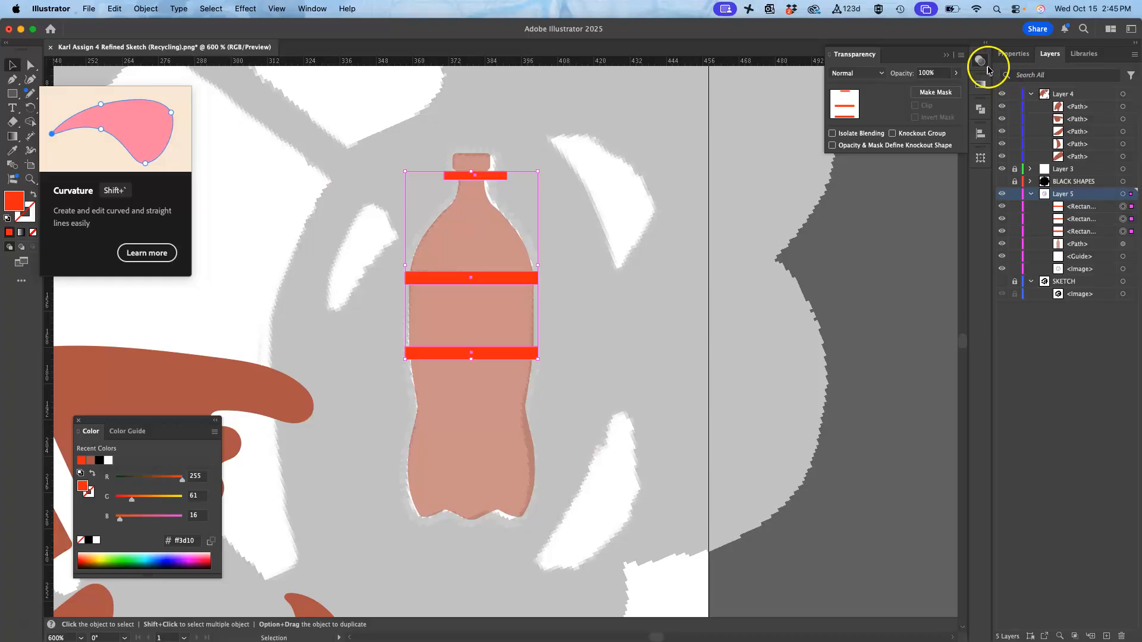
{"action": "left_click", "coordinate": [980, 110]}
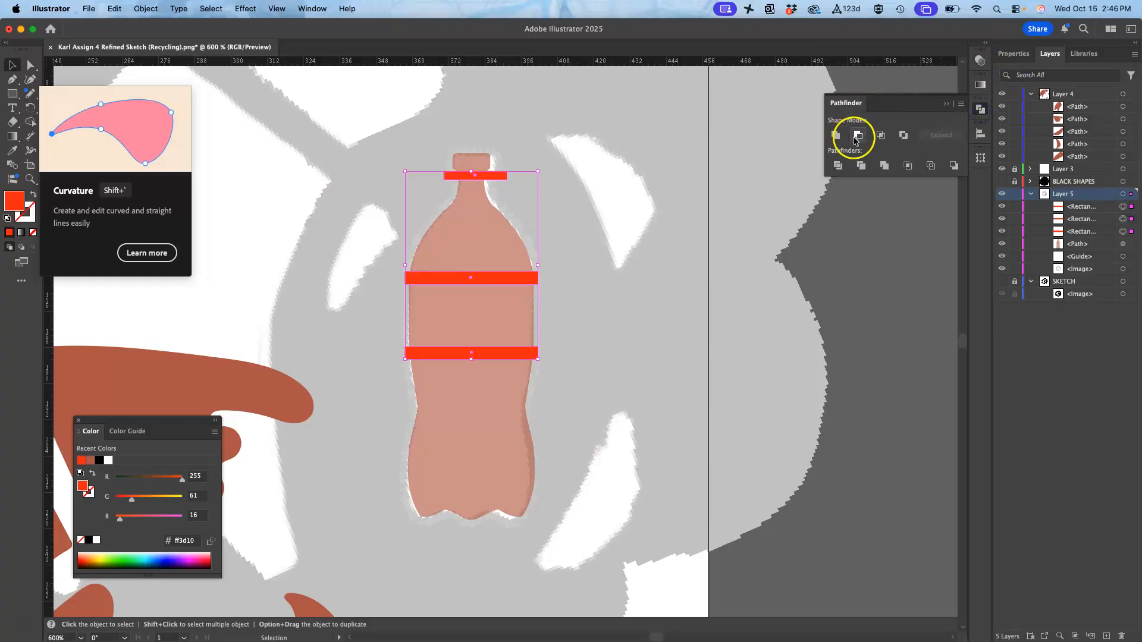
{"action": "left_click", "coordinate": [857, 136]}
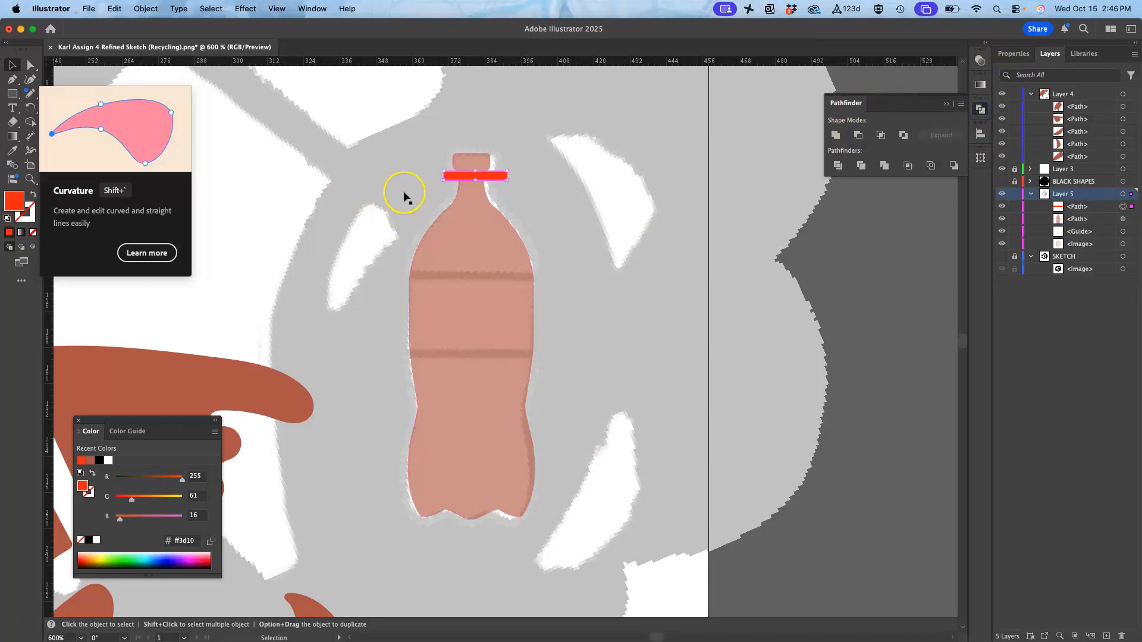
Step: Undo the three-bar cut and subtract only the lower wide red bar from the bottle path with Minus Front
{"action": "key", "text": "cmd+z"}
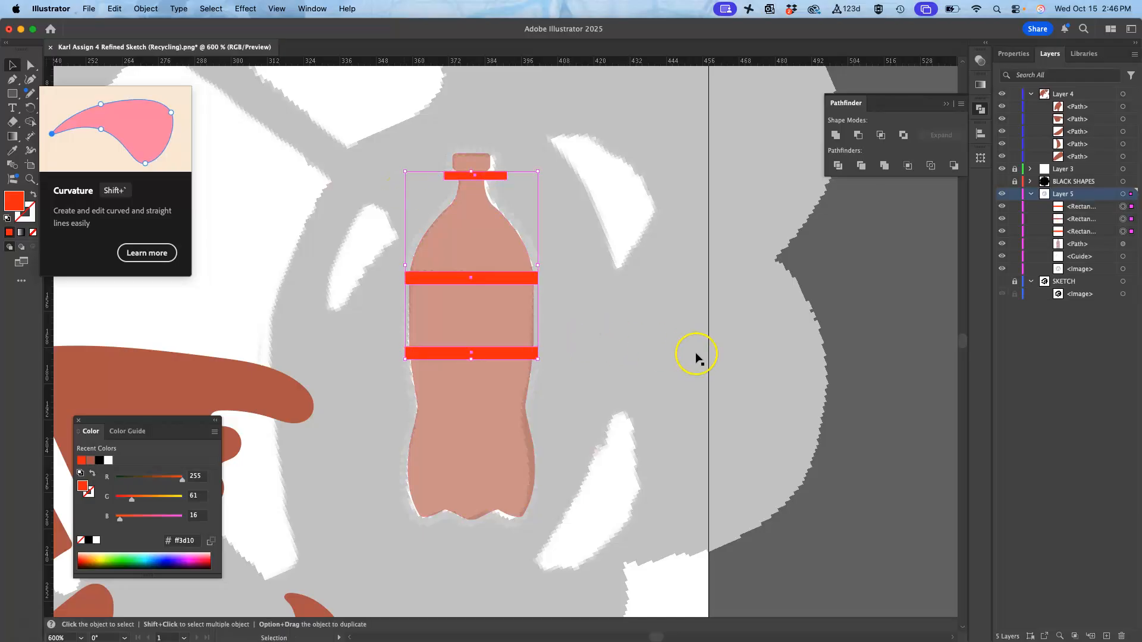
{"action": "left_click", "coordinate": [1099, 208]}
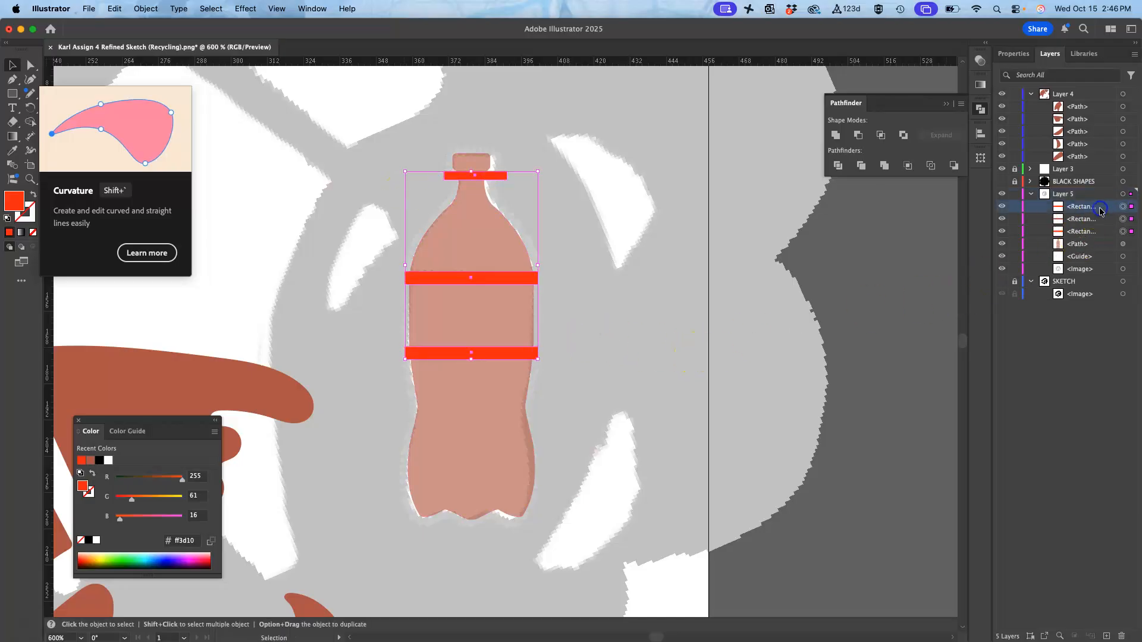
{"action": "left_click", "coordinate": [1099, 247]}
{"action": "left_click", "coordinate": [1122, 246]}
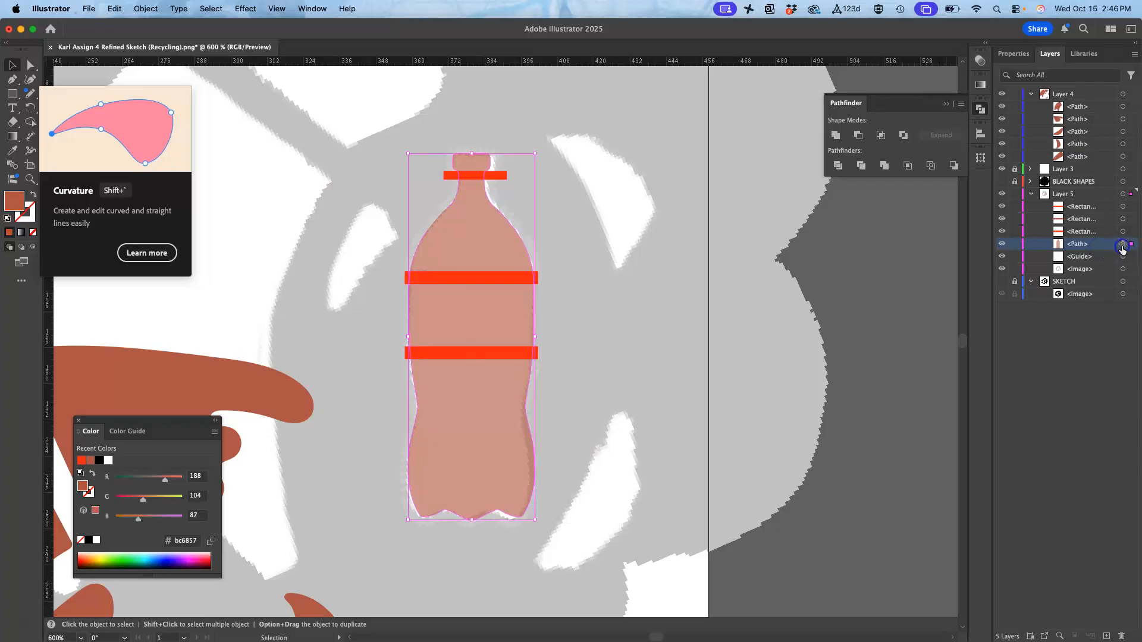
{"action": "left_click", "coordinate": [1123, 208], "text": "shift"}
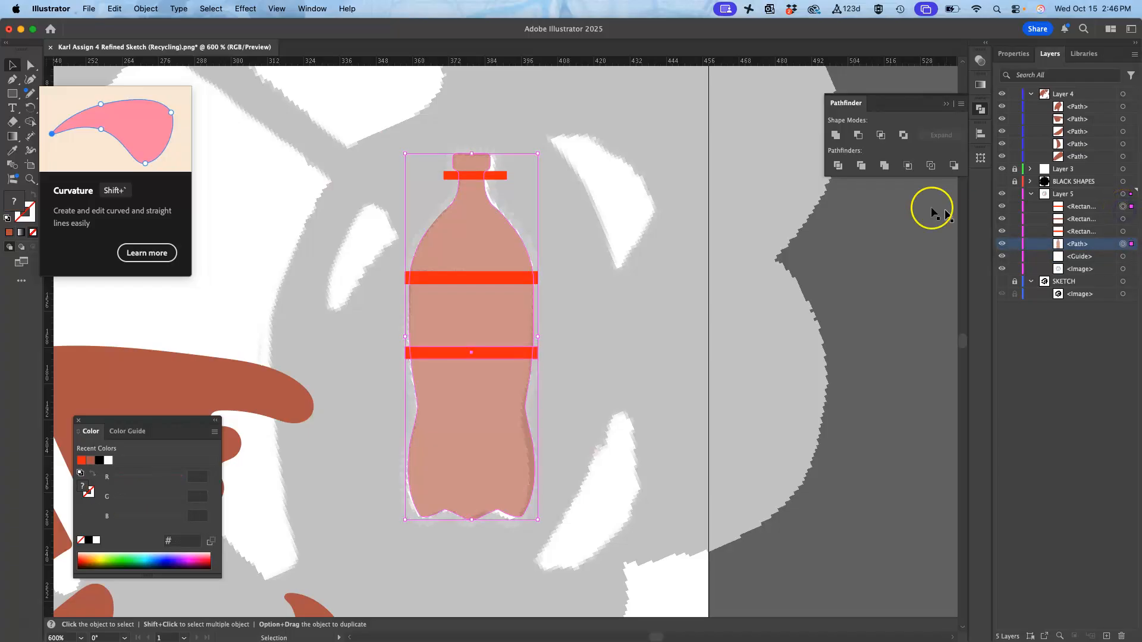
{"action": "left_click", "coordinate": [857, 137]}
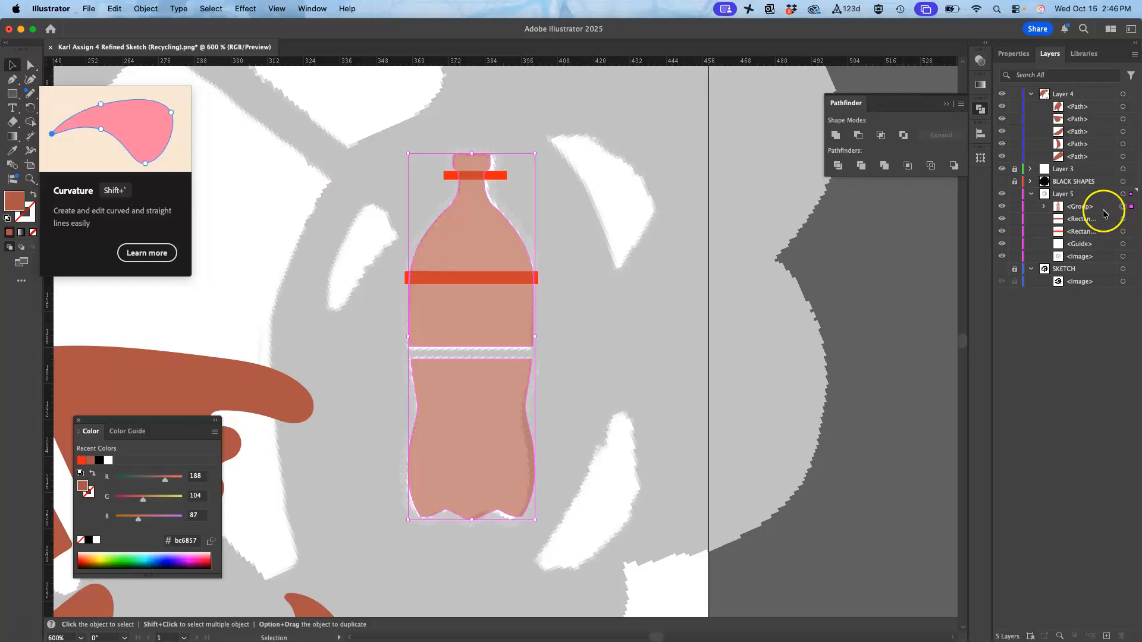
Step: Move the bottle group beneath the two remaining bars in Layer 5 and try subtracting the neck bar from the whole group
{"action": "left_click_drag", "start_coordinate": [1100, 207], "coordinate": [1097, 237]}
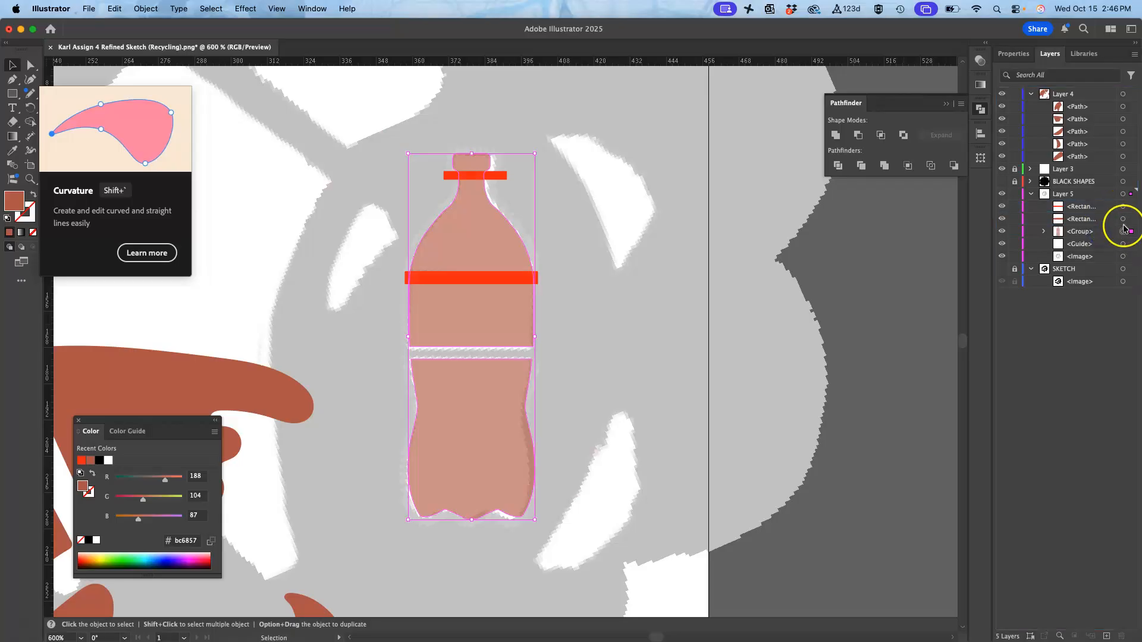
{"action": "left_click", "coordinate": [1122, 220], "text": "shift"}
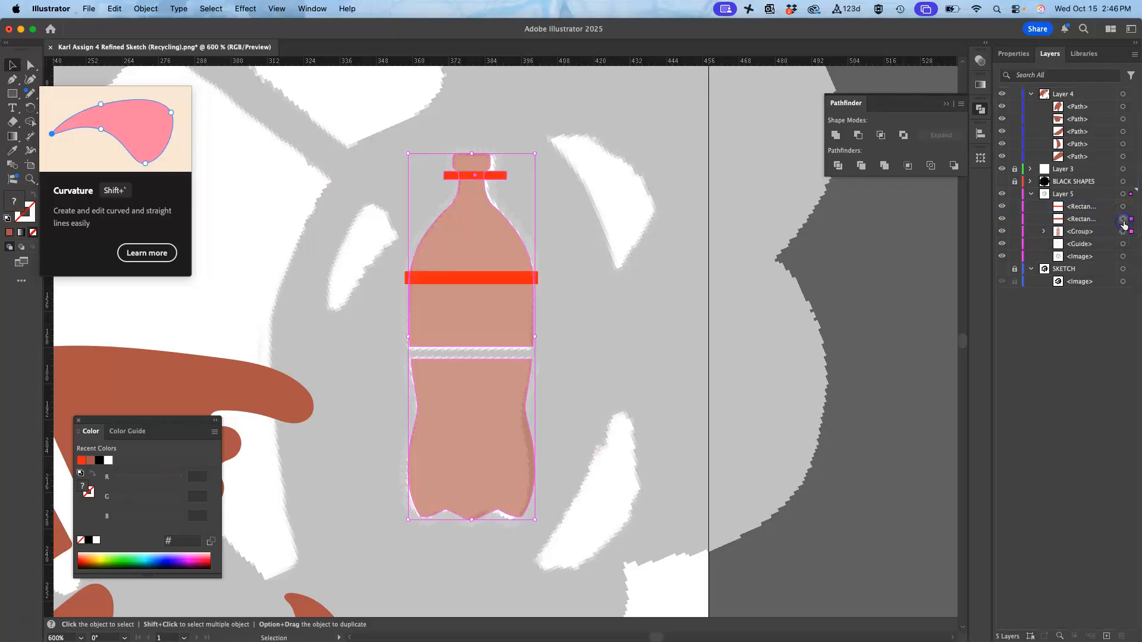
{"action": "left_click", "coordinate": [857, 136]}
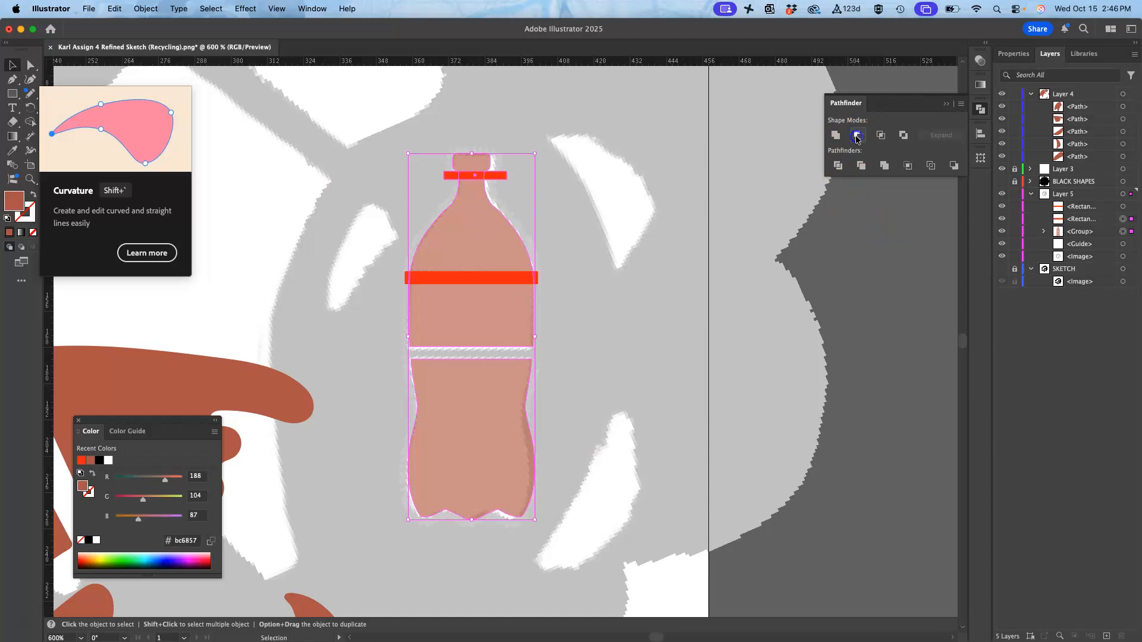
{"action": "key", "text": "super+z"}
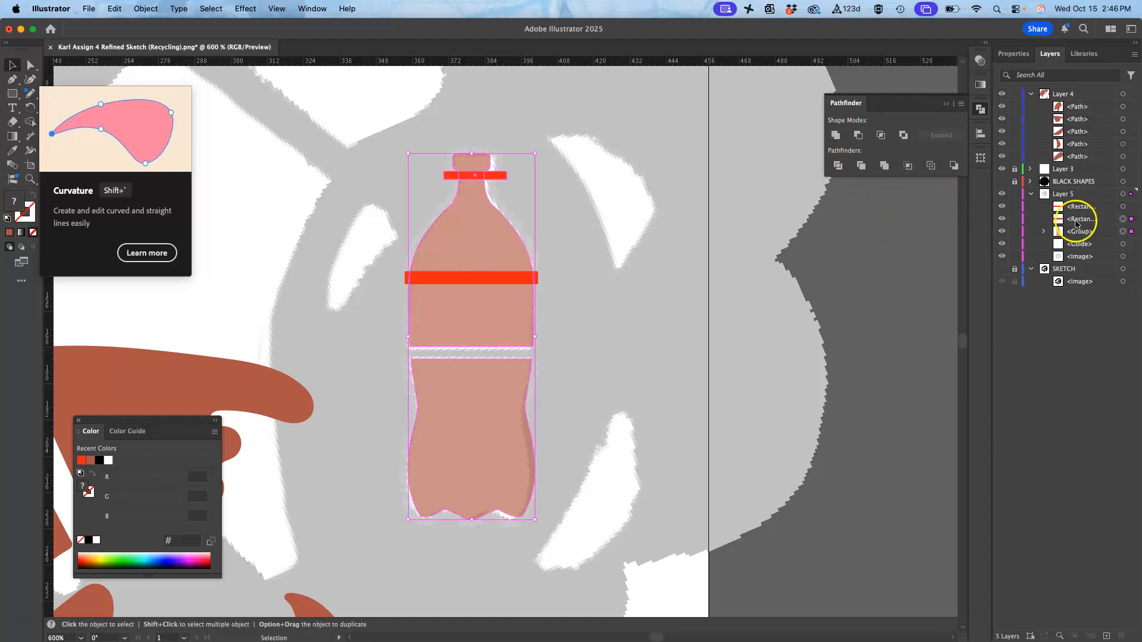
Step: Select only the upper bottle piece inside the group plus the neck bar and cut the bar out with Minus Front
{"action": "left_click", "coordinate": [1044, 231]}
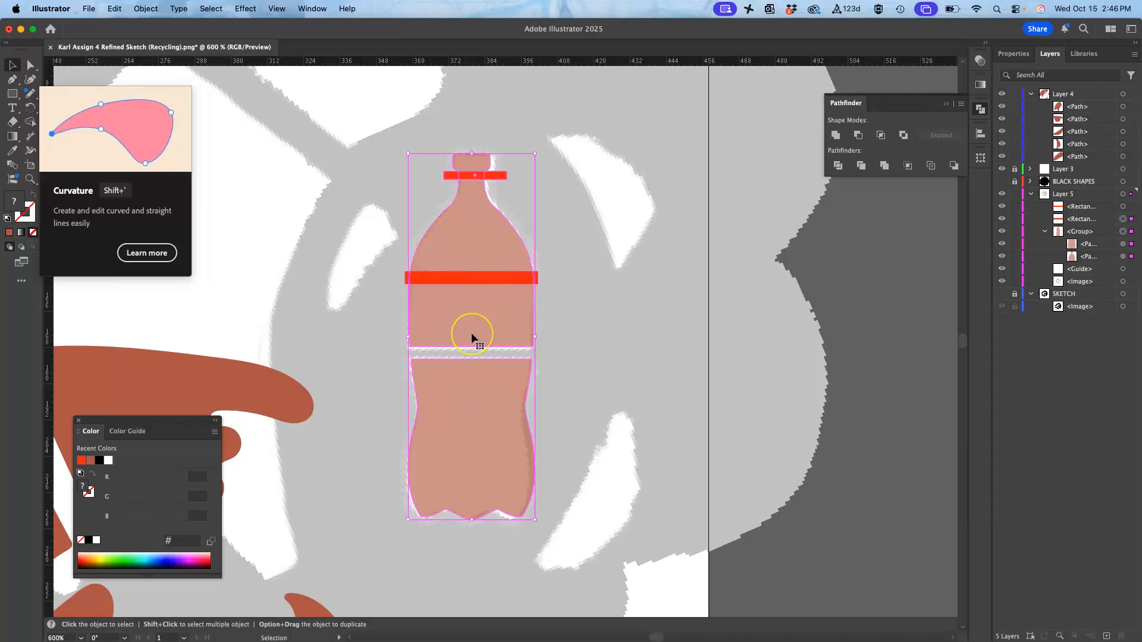
{"action": "left_click", "coordinate": [596, 311]}
{"action": "left_click", "coordinate": [495, 320]}
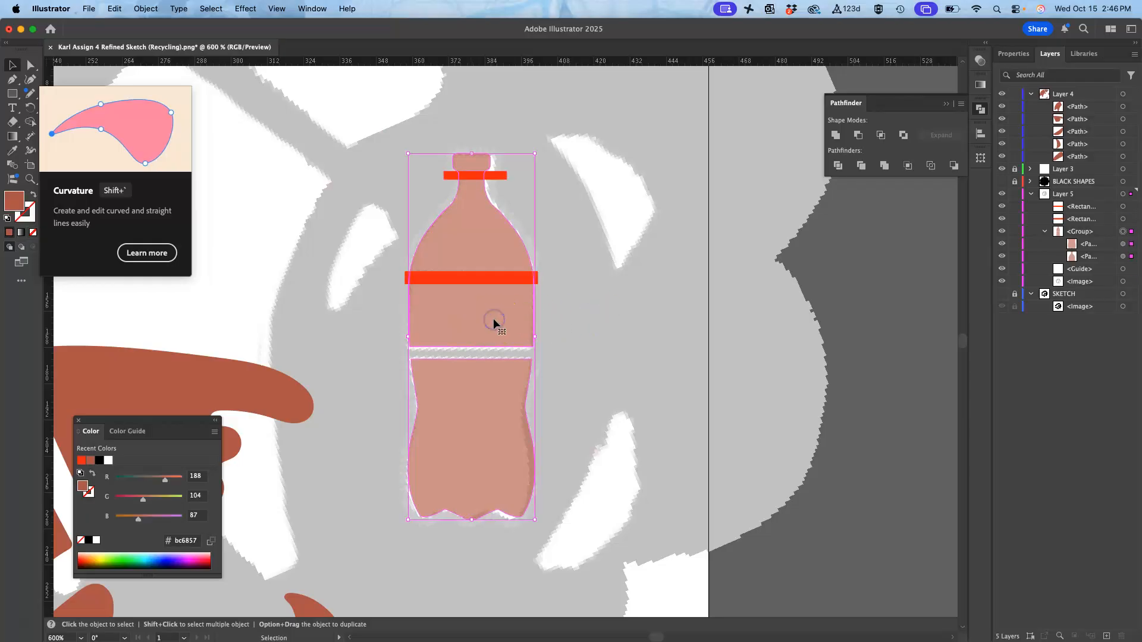
{"action": "left_click", "coordinate": [567, 291]}
{"action": "left_click", "coordinate": [30, 65]}
{"action": "left_click", "coordinate": [490, 329]}
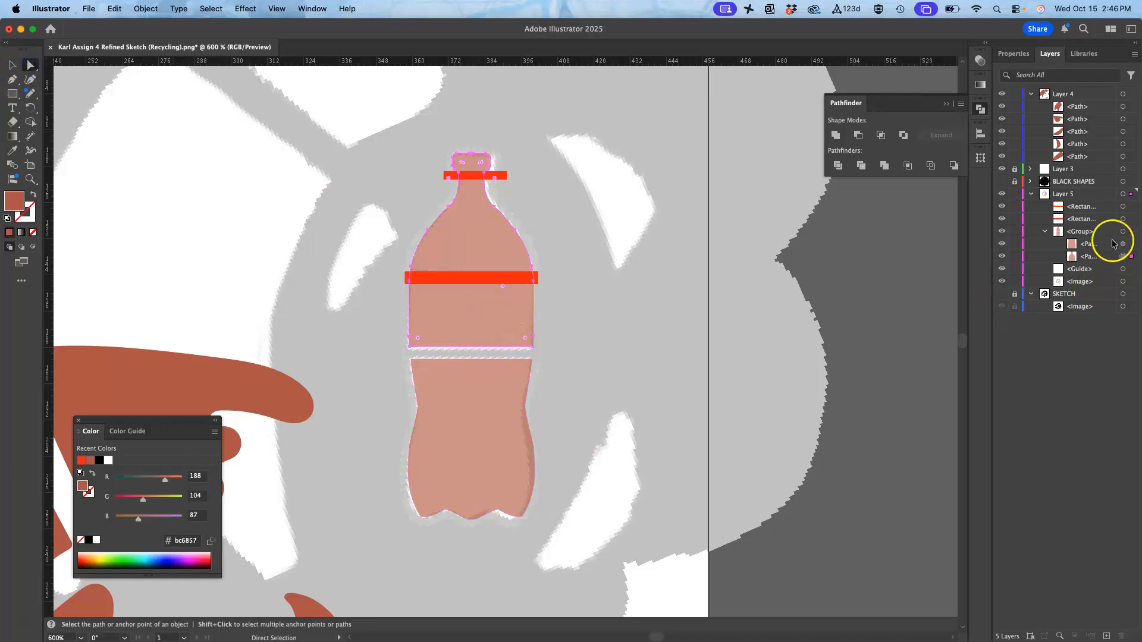
{"action": "left_click", "coordinate": [1123, 219], "text": "shift"}
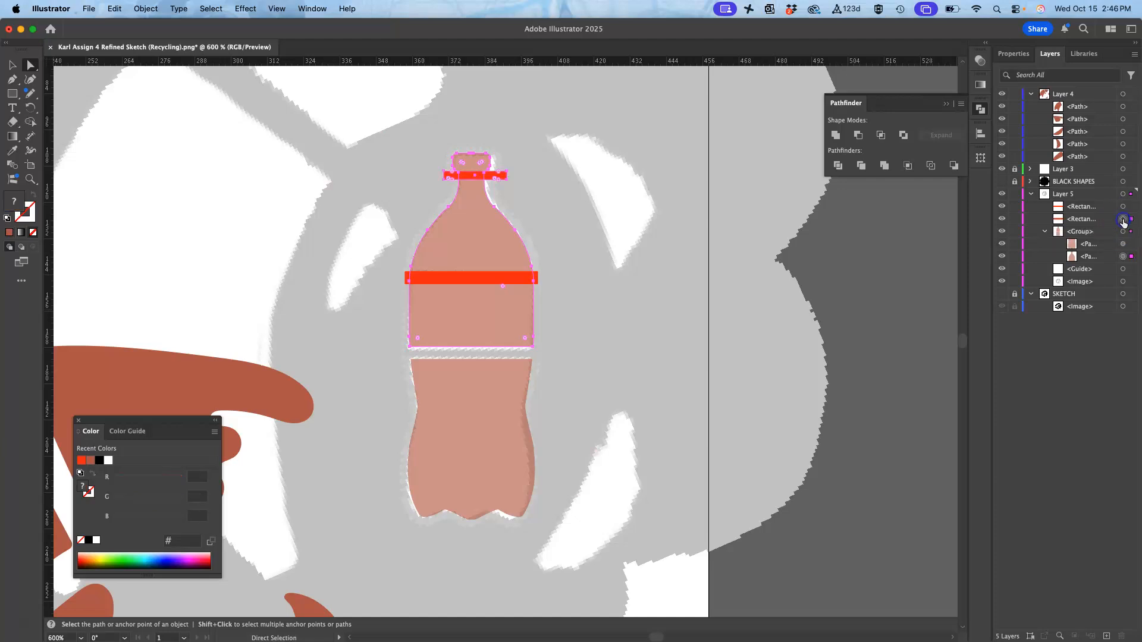
{"action": "left_click", "coordinate": [859, 135]}
Step: Subtract the remaining wide red bar from the bottle's upper body path with Minus Front, leaving the pieces deselected
{"action": "left_click", "coordinate": [591, 248]}
{"action": "left_click", "coordinate": [485, 236]}
{"action": "key", "text": "v"}
{"action": "left_click", "coordinate": [477, 277]}
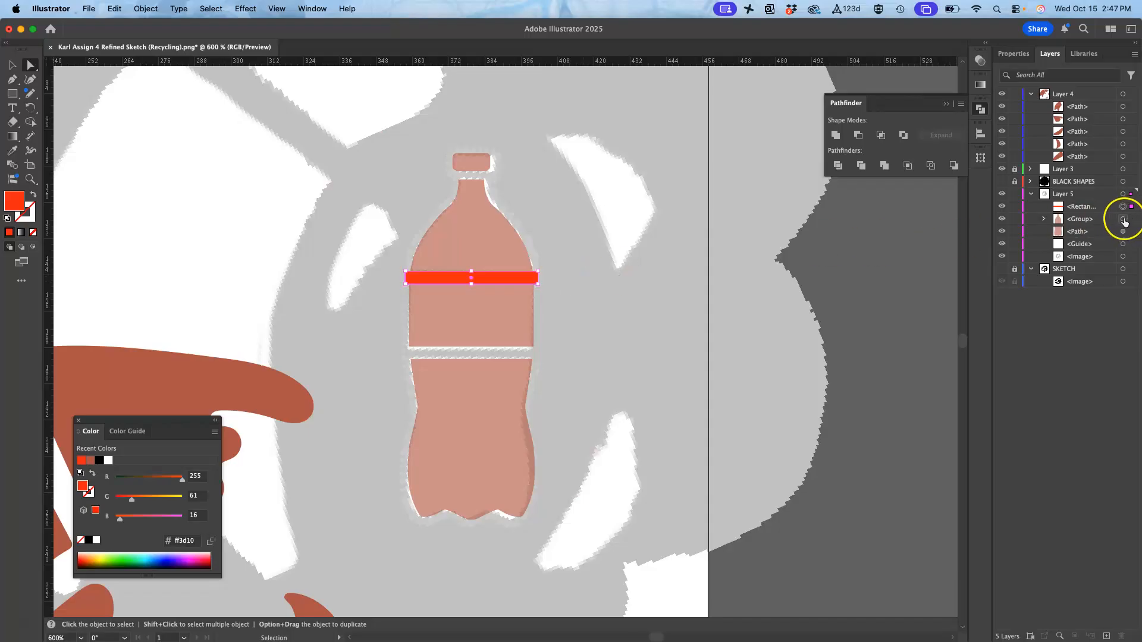
{"action": "left_click", "coordinate": [1043, 220]}
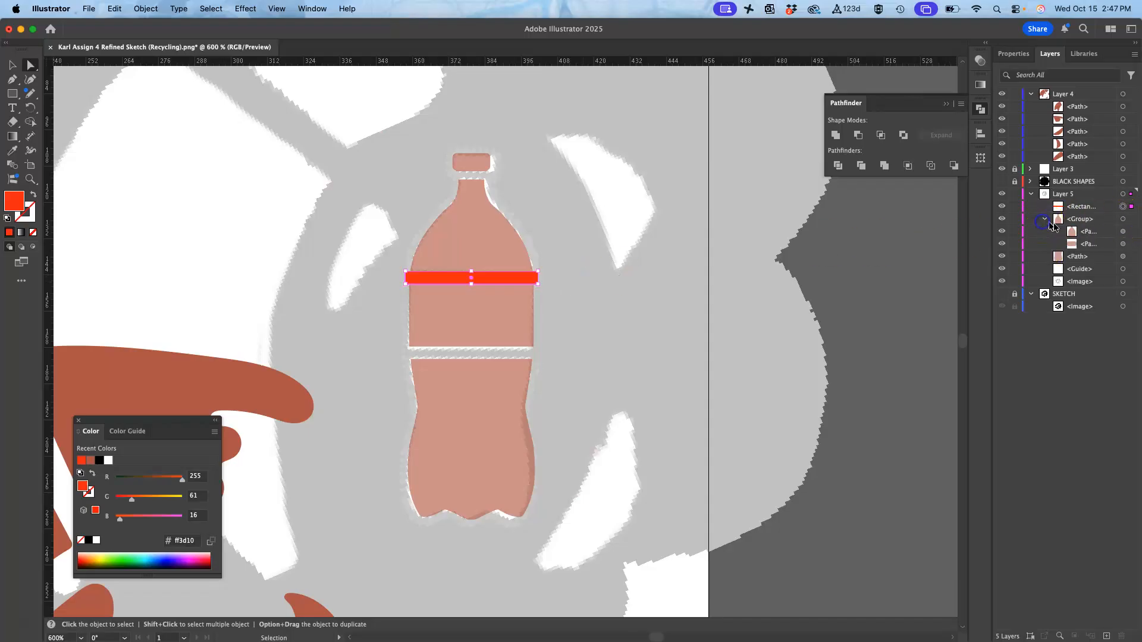
{"action": "left_click", "coordinate": [1122, 232], "text": "shift"}
{"action": "key", "text": "a"}
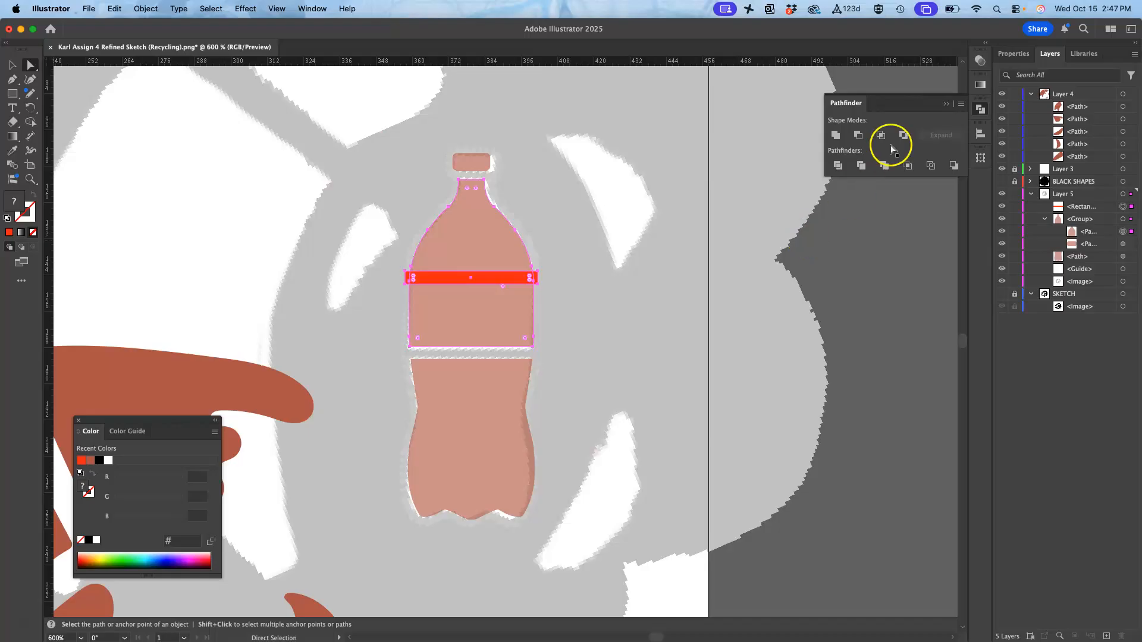
{"action": "left_click", "coordinate": [858, 136]}
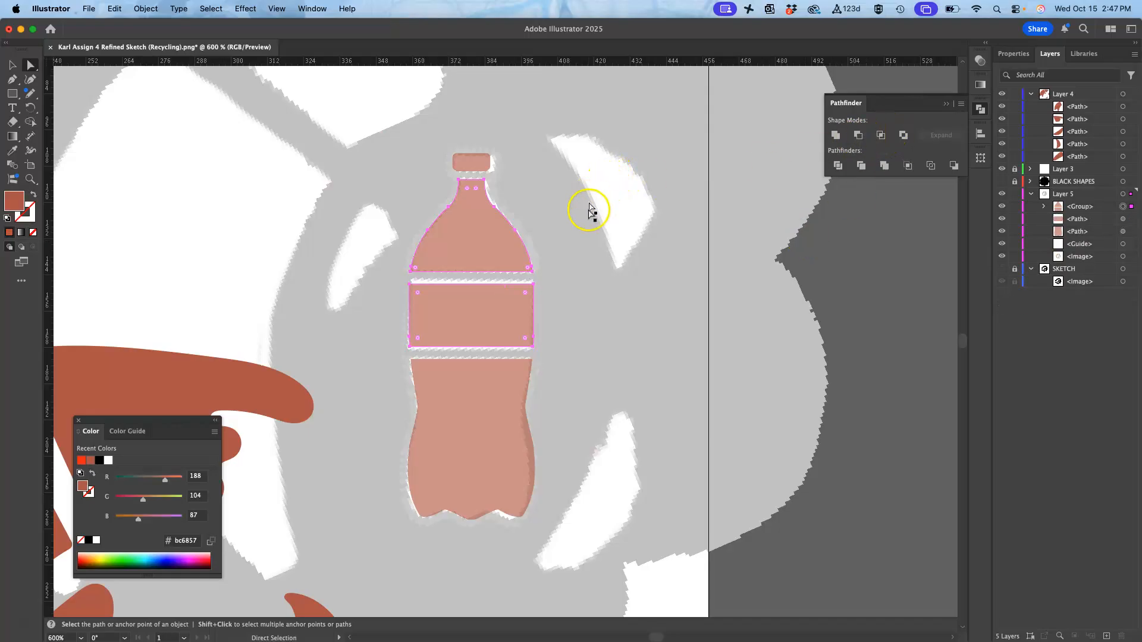
{"action": "left_click", "coordinate": [598, 227]}
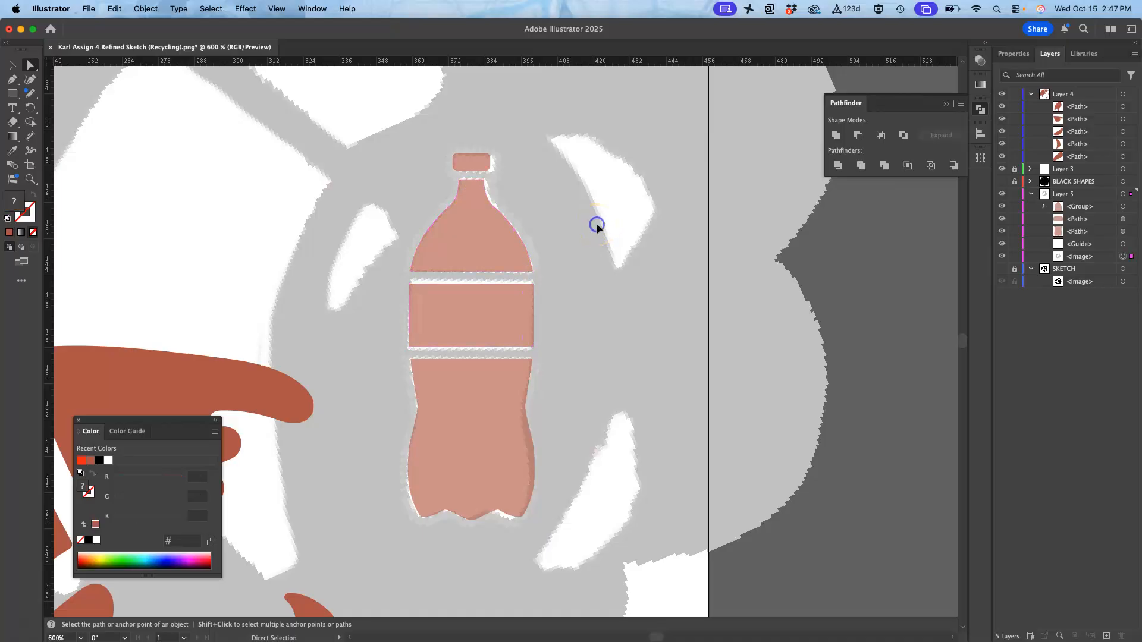
Step: Hide the guide and the rotated sketch image in Layer 5
{"action": "key", "text": "super+minus"}
{"action": "key", "text": "super+minus"}
{"action": "key", "text": "super+minus"}
{"action": "key", "text": "super+minus"}
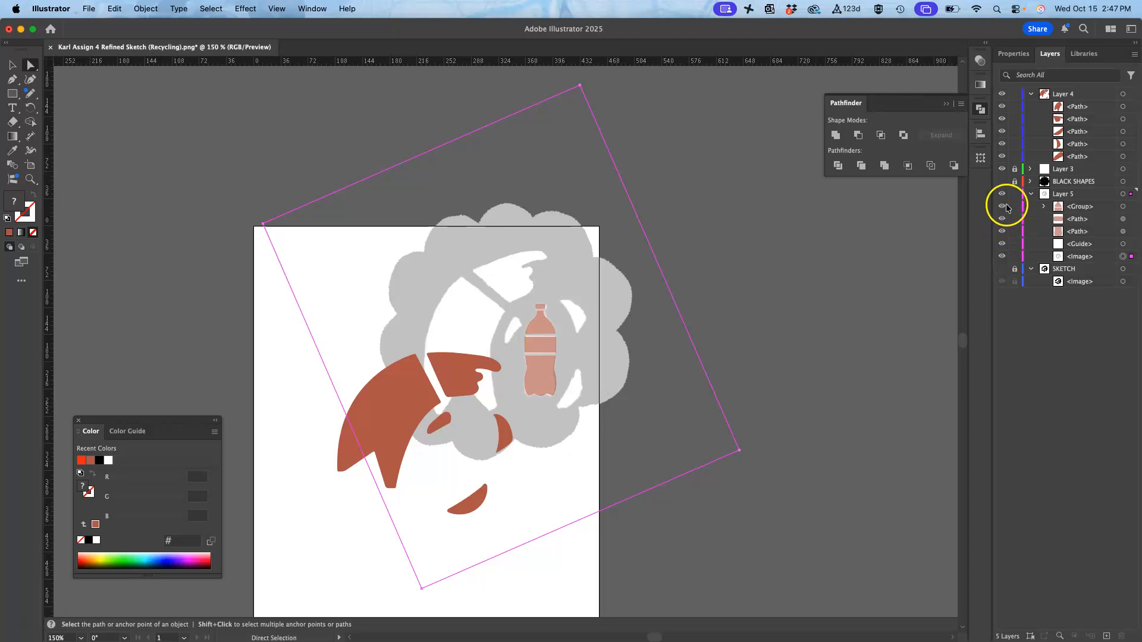
{"action": "left_click", "coordinate": [1001, 245]}
{"action": "left_click", "coordinate": [1001, 258]}
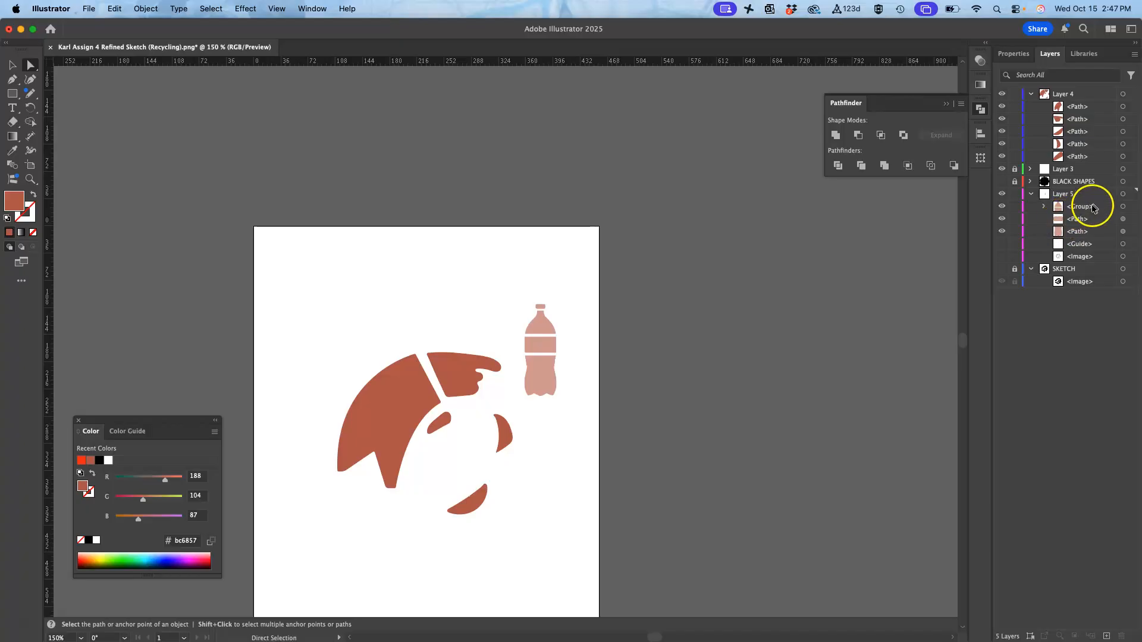
Step: Combine the bottle's group and two separate paths in Layer 5 into a single group with Pathfinder's Unite
{"action": "left_click", "coordinate": [1123, 207]}
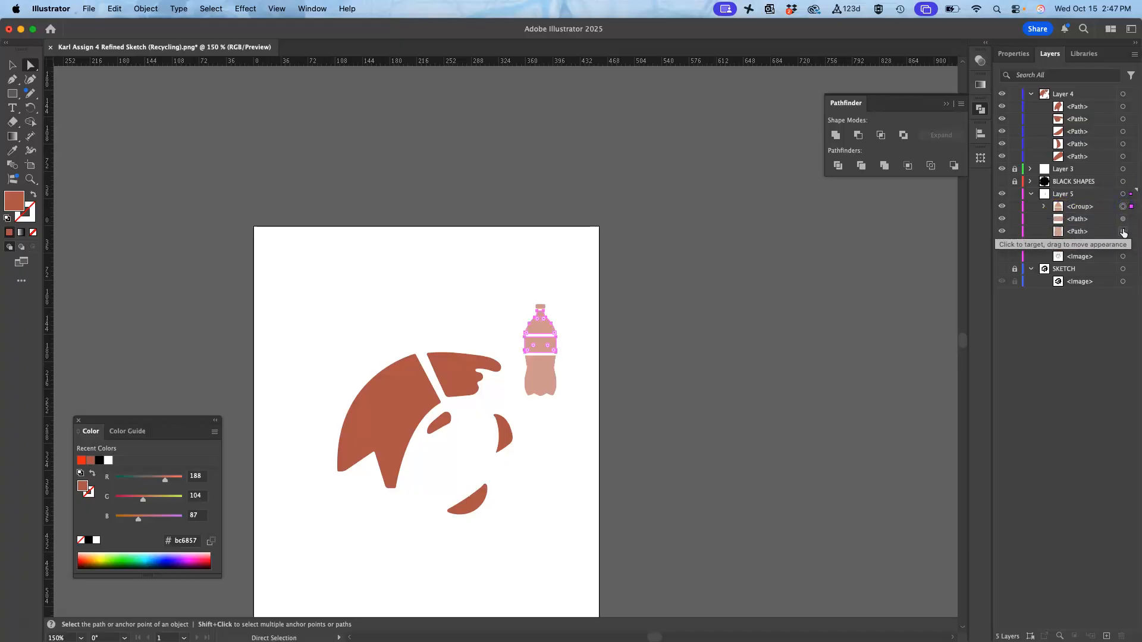
{"action": "left_click", "coordinate": [1123, 231]}
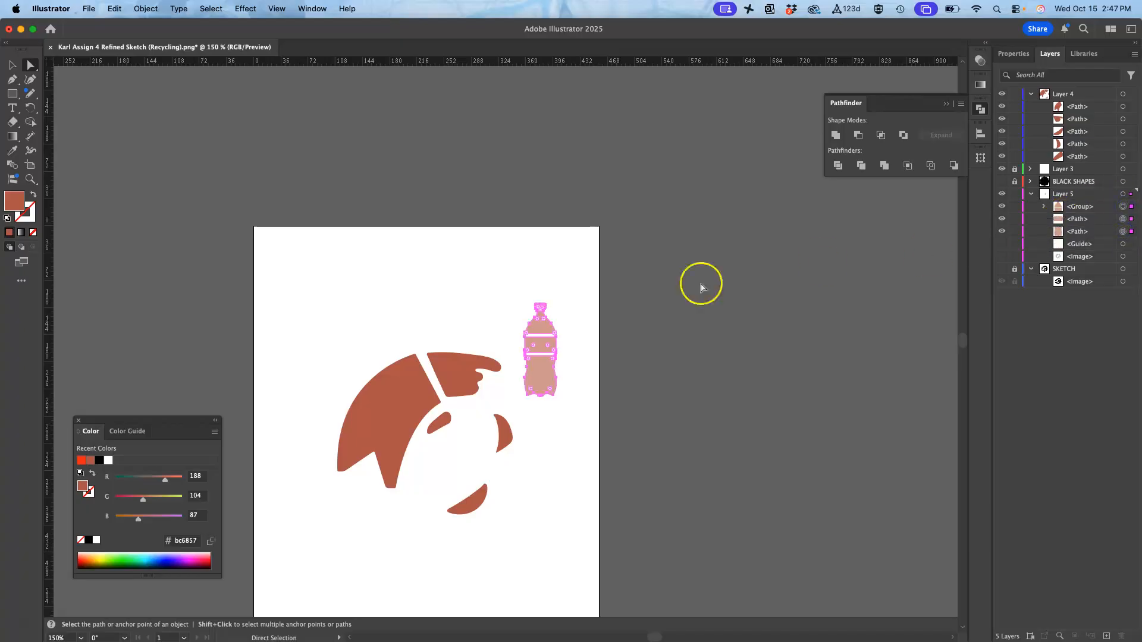
{"action": "left_click", "coordinate": [835, 136]}
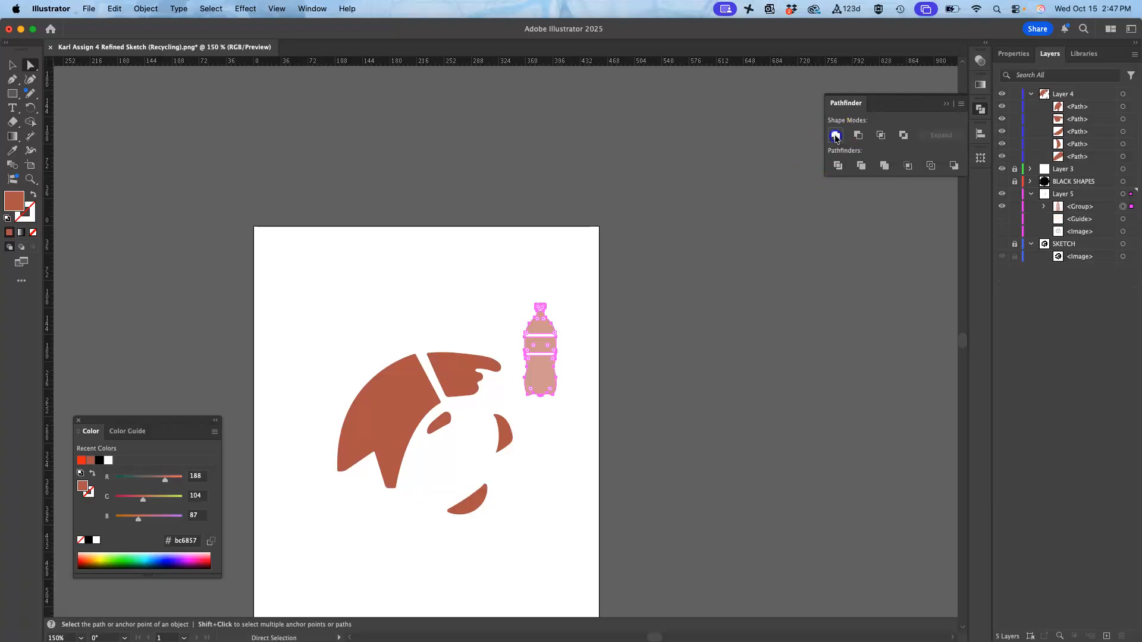
{"action": "key", "text": "super+equal"}
{"action": "key", "text": "super+equal"}
{"action": "key", "text": "super+equal"}
{"action": "key", "text": "super+equal"}
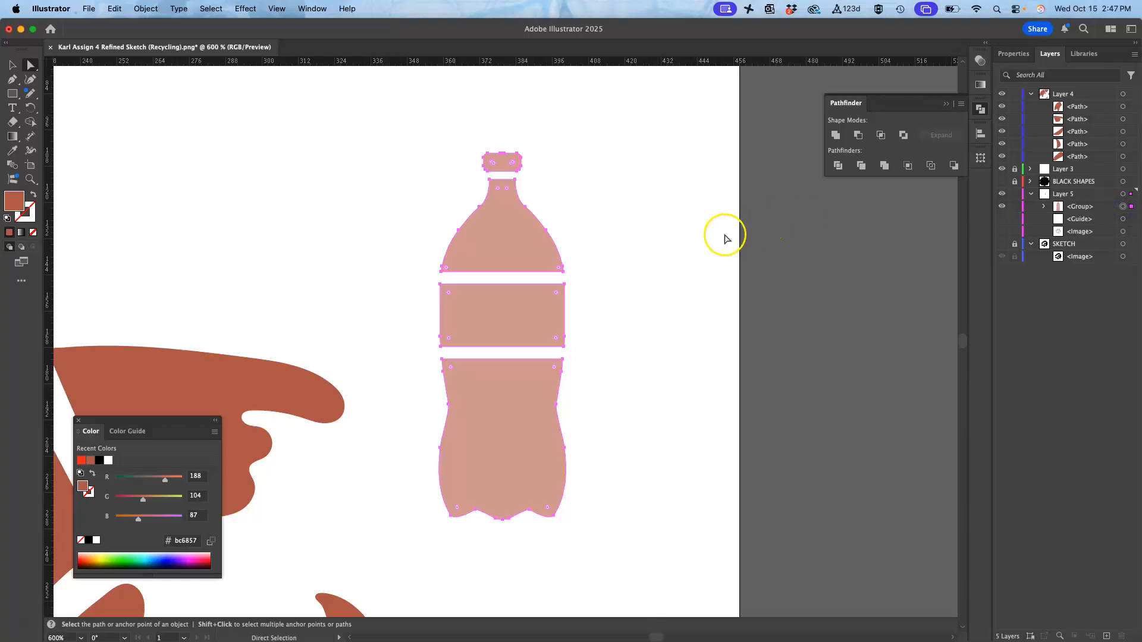
Step: Show the SKETCH layer, then tilt the finished bottle and move it over the sketched bottle in the original drawing
{"action": "key", "text": "super+minus"}
{"action": "key", "text": "super+minus"}
{"action": "key", "text": "super+minus"}
{"action": "key", "text": "super+minus"}
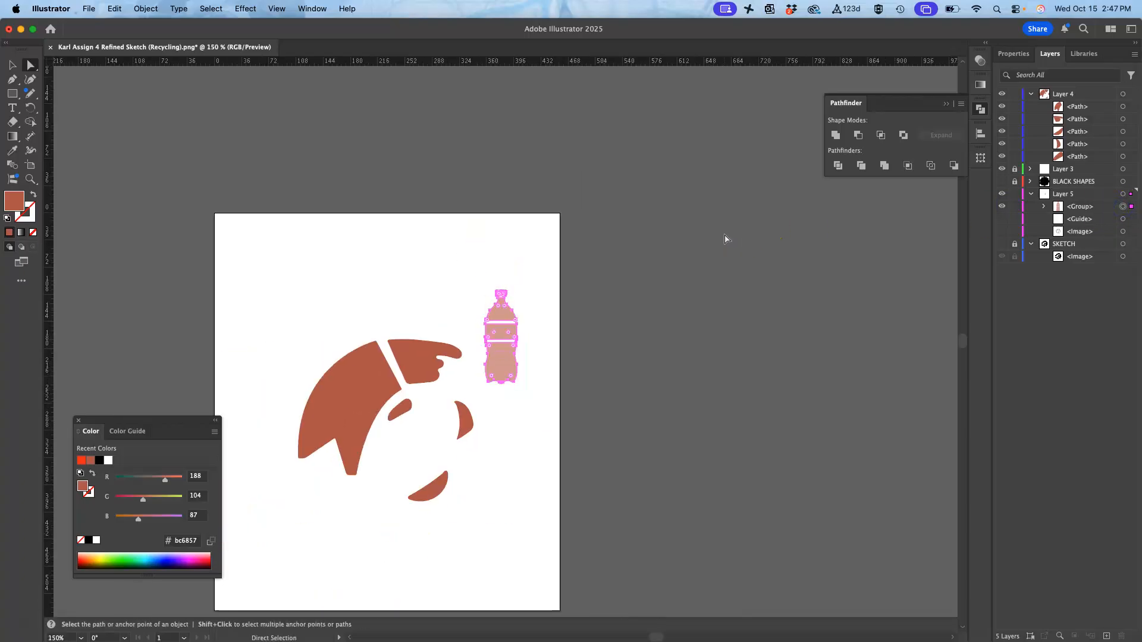
{"action": "left_click", "coordinate": [1002, 244]}
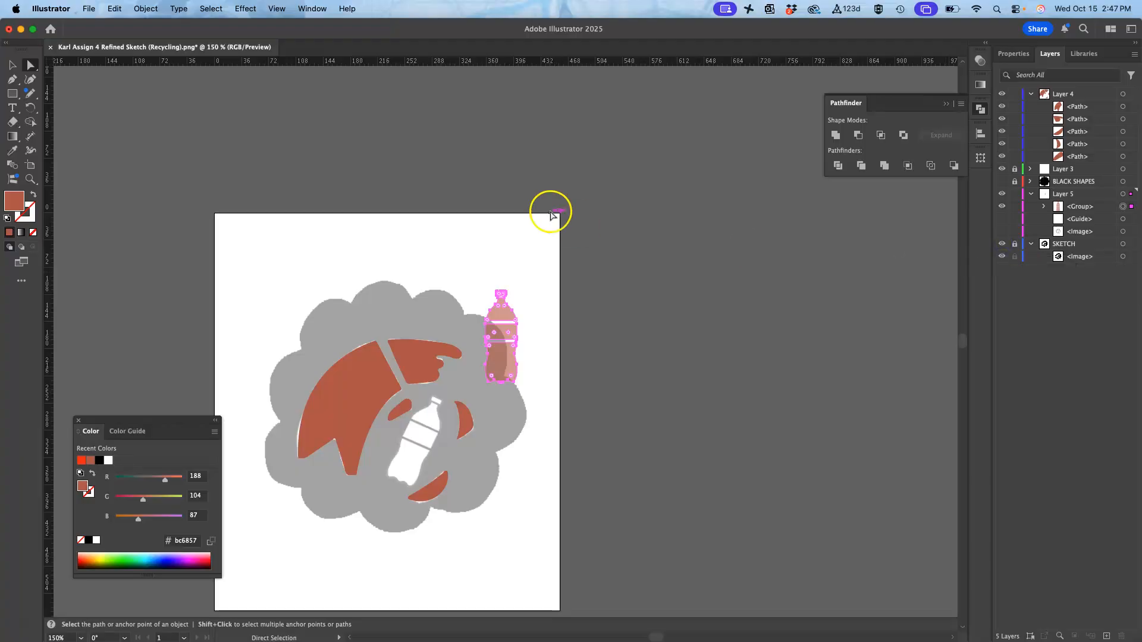
{"action": "left_click", "coordinate": [12, 66]}
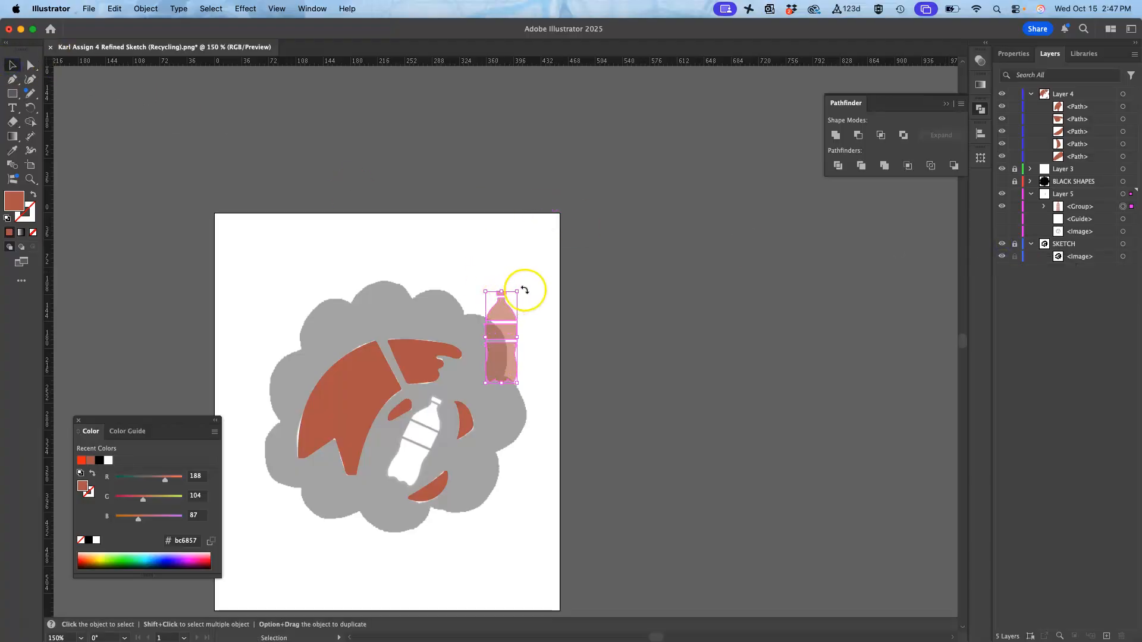
{"action": "left_click_drag", "start_coordinate": [522, 290], "coordinate": [454, 407]}
Step: Fine-tune the bottle's position and angle so it lines up with the sketched bottle, and deselect it
{"action": "key", "text": "super+equal"}
{"action": "key", "text": "super+equal"}
{"action": "key", "text": "super+equal"}
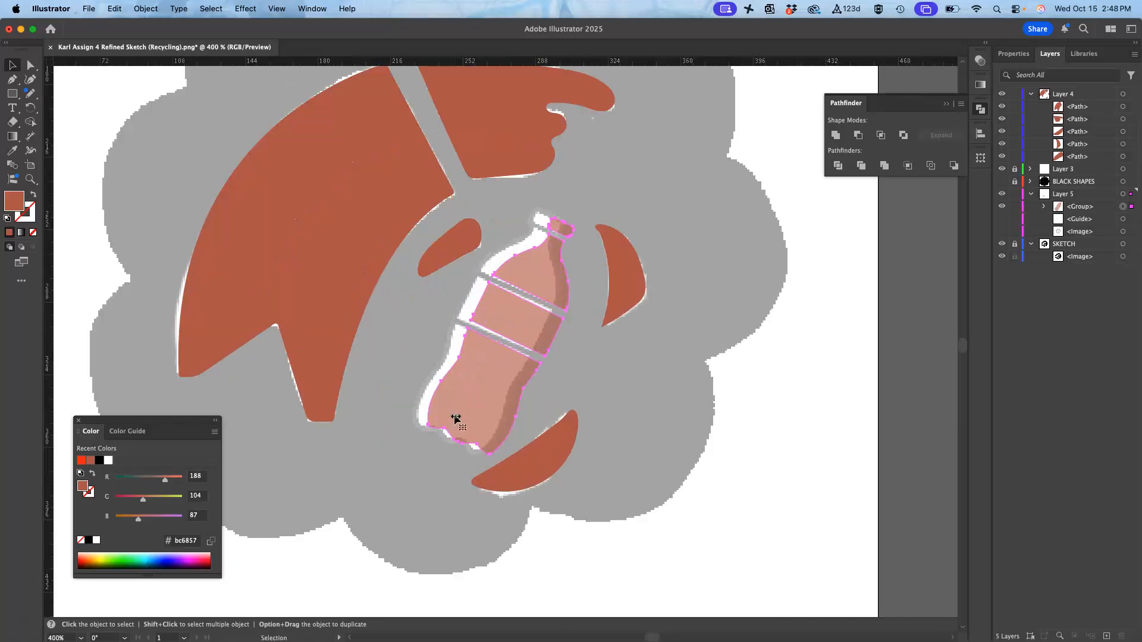
{"action": "left_click_drag", "start_coordinate": [519, 322], "coordinate": [504, 319]}
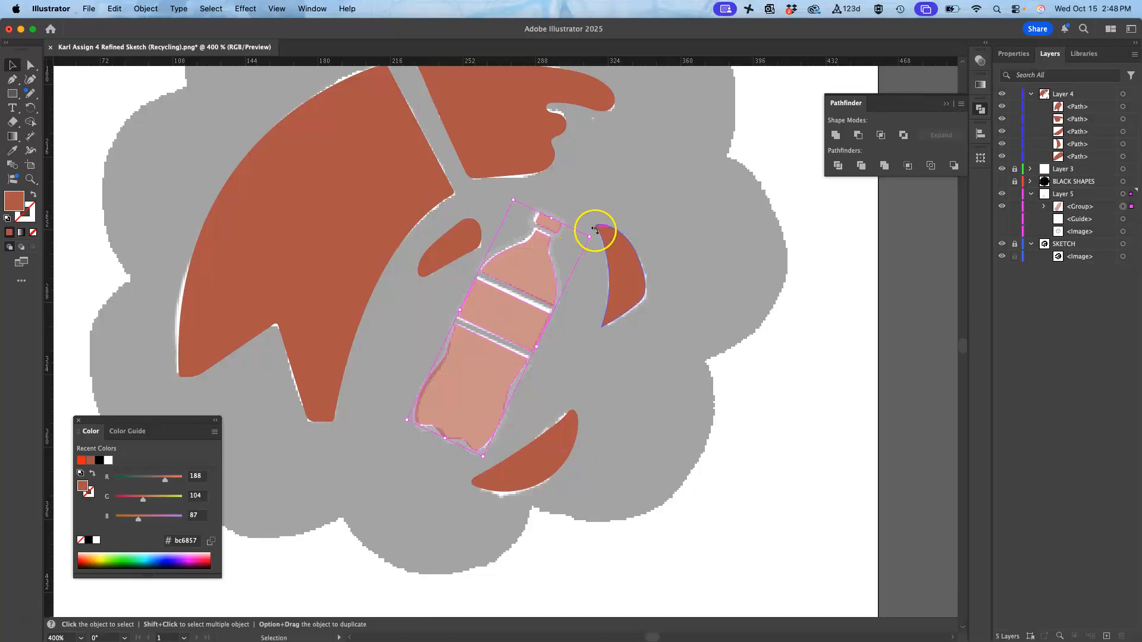
{"action": "left_click_drag", "start_coordinate": [593, 232], "coordinate": [592, 234]}
{"action": "left_click", "coordinate": [594, 324]}
Step: Move the bottle group from Layer 5 to the end of Layer 4
{"action": "key", "text": "super+minus"}
{"action": "key", "text": "super+minus"}
{"action": "key", "text": "super+minus"}
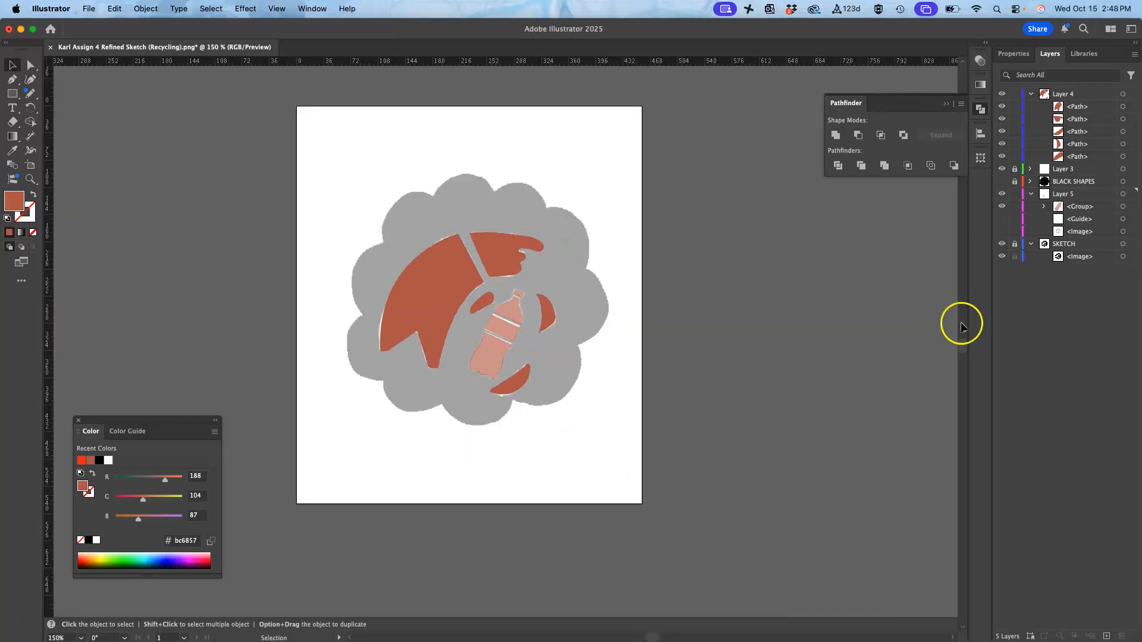
{"action": "left_click_drag", "start_coordinate": [1082, 208], "coordinate": [1071, 163]}
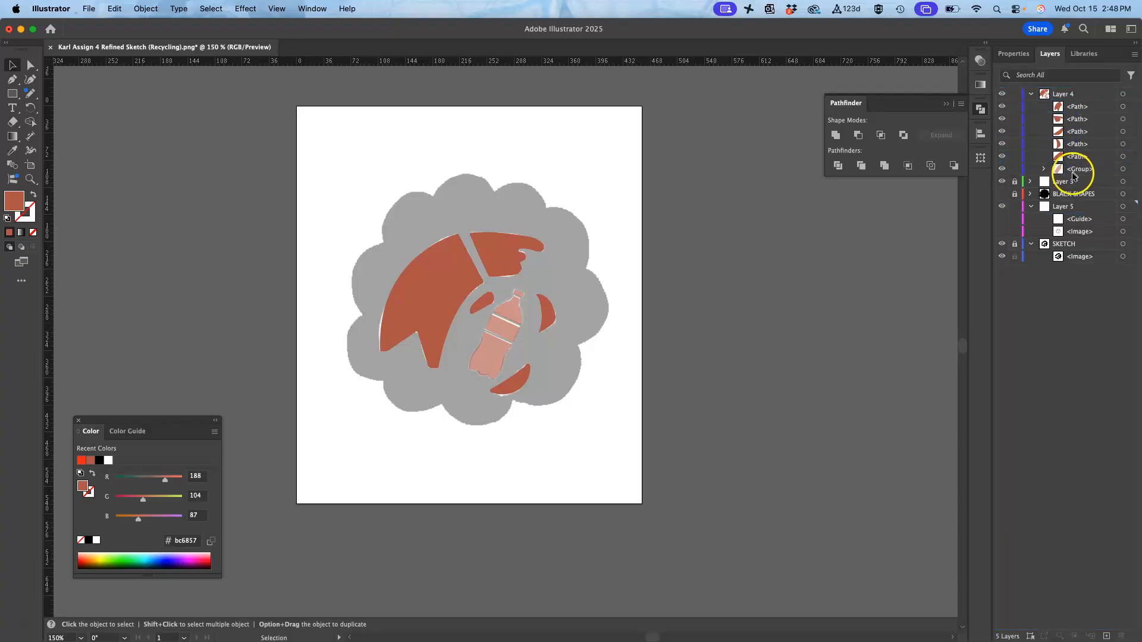
Step: Delete Layer 5 with its leftover guide and sketch image
{"action": "left_click", "coordinate": [1032, 207]}
{"action": "left_click", "coordinate": [1063, 207]}
{"action": "left_click", "coordinate": [1073, 334]}
{"action": "left_click", "coordinate": [1121, 636]}
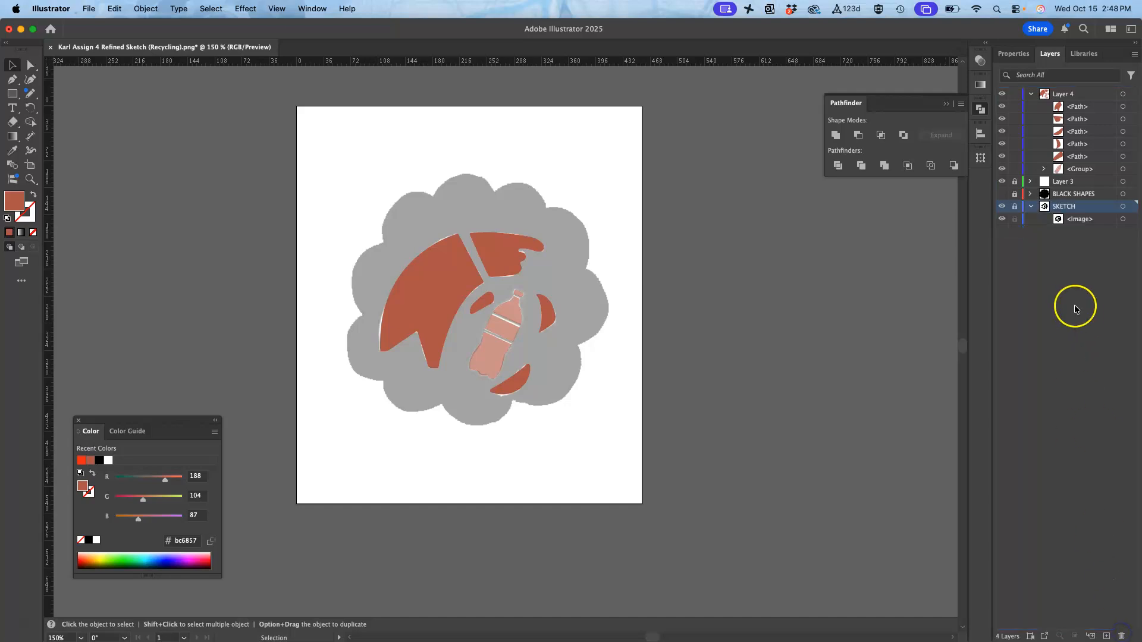
Step: Unlock Layer 3 and show its black scalloped path, and hide the SKETCH layer
{"action": "left_click", "coordinate": [1029, 182]}
{"action": "left_click", "coordinate": [1001, 194]}
{"action": "left_click", "coordinate": [1002, 207]}
{"action": "left_click", "coordinate": [1013, 182]}
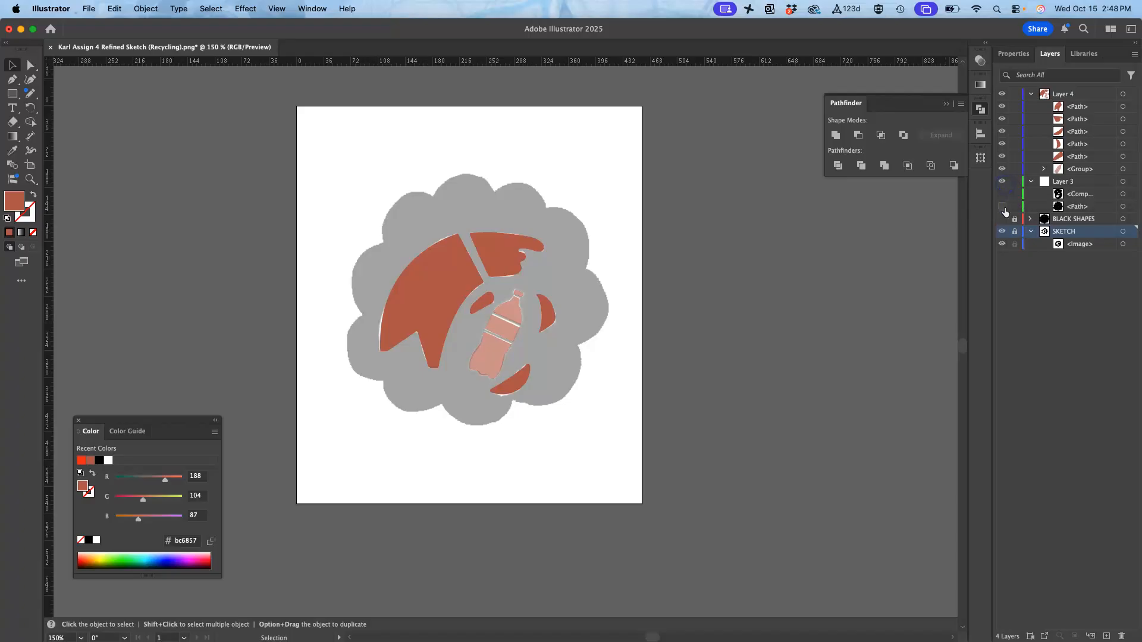
{"action": "left_click", "coordinate": [1003, 207]}
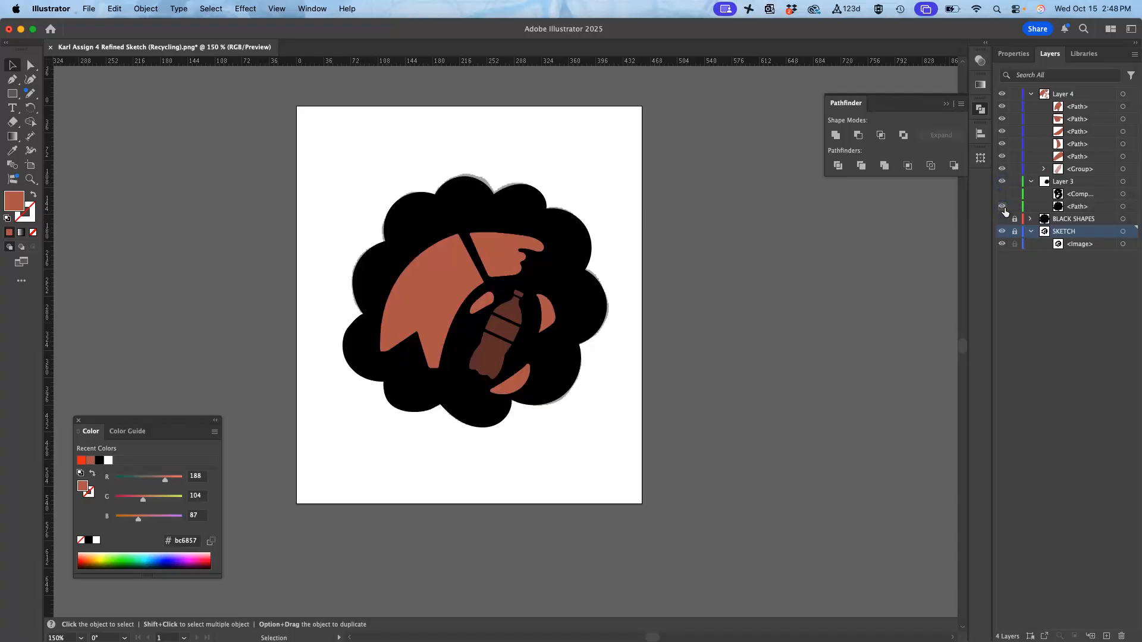
{"action": "left_click", "coordinate": [1001, 244]}
{"action": "left_click", "coordinate": [1001, 232]}
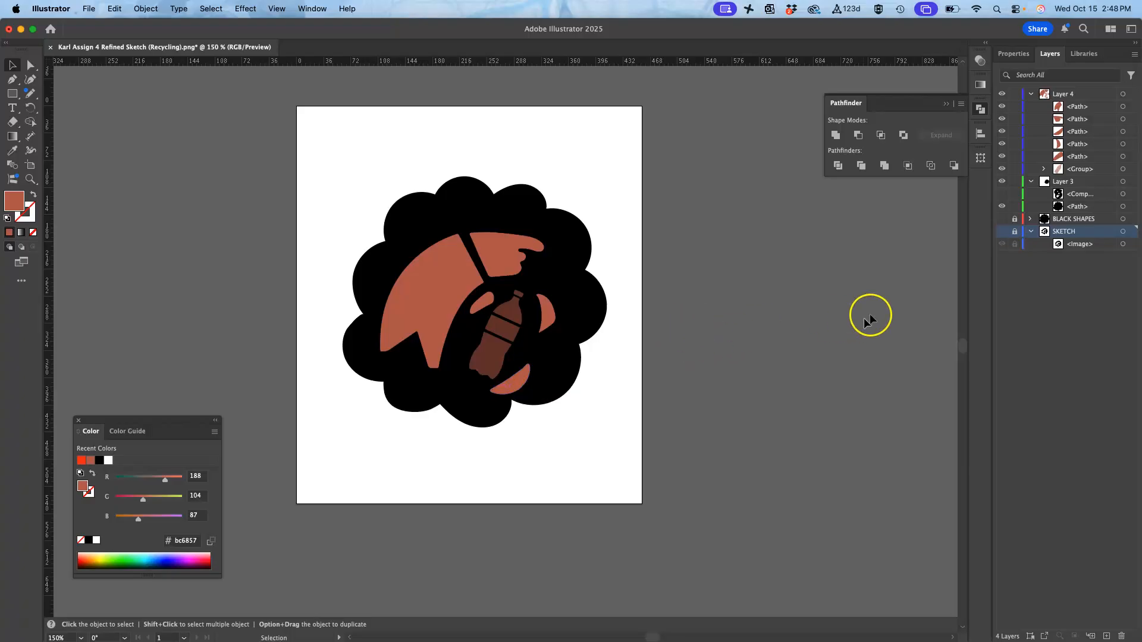
Step: Compare the black scalloped backgrounds of Layer 3 and BLACK SHAPES, keeping BLACK SHAPES shown and Layer 3 hidden
{"action": "left_click", "coordinate": [1003, 220]}
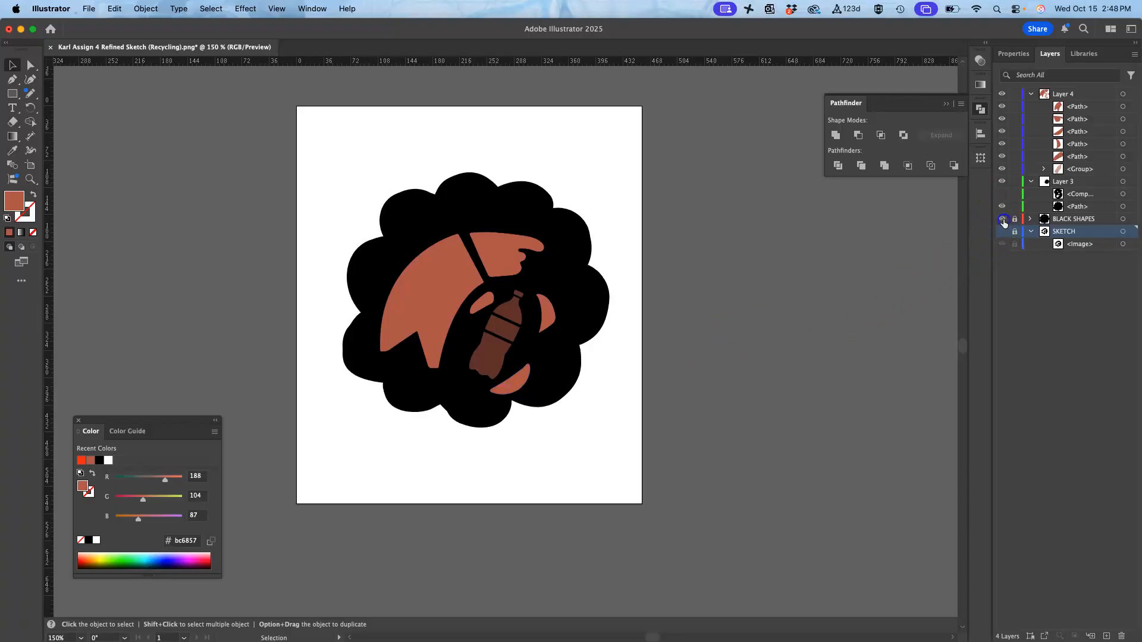
{"action": "left_click", "coordinate": [1003, 184]}
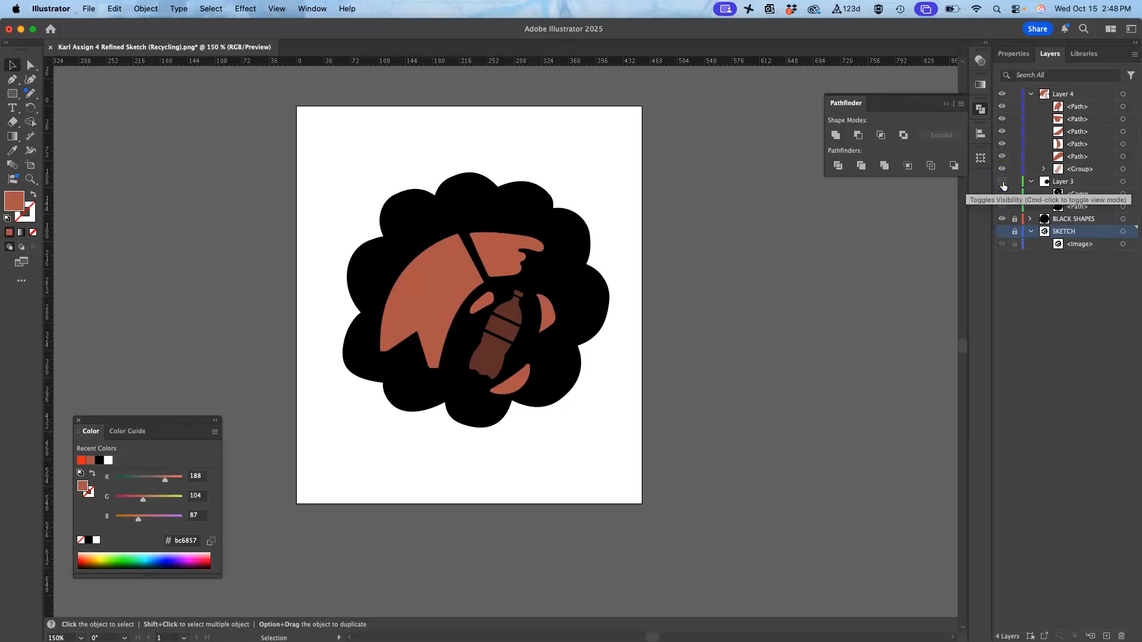
{"action": "left_click", "coordinate": [1003, 184]}
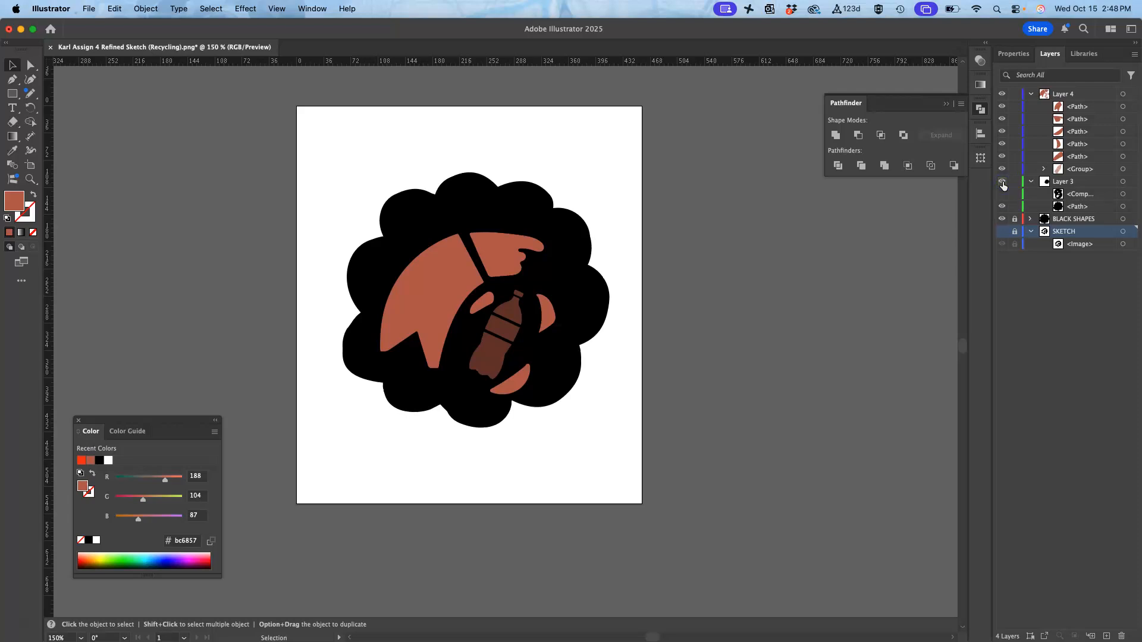
{"action": "left_click", "coordinate": [1003, 185]}
{"action": "left_click", "coordinate": [1001, 219]}
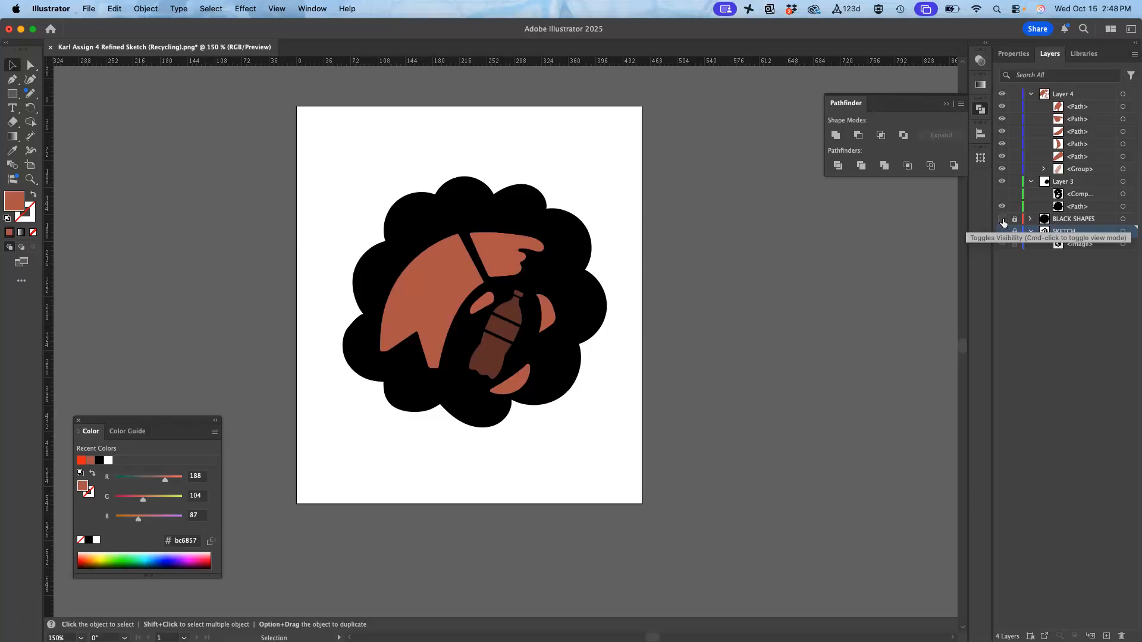
{"action": "left_click", "coordinate": [1002, 219]}
{"action": "left_click", "coordinate": [1002, 183]}
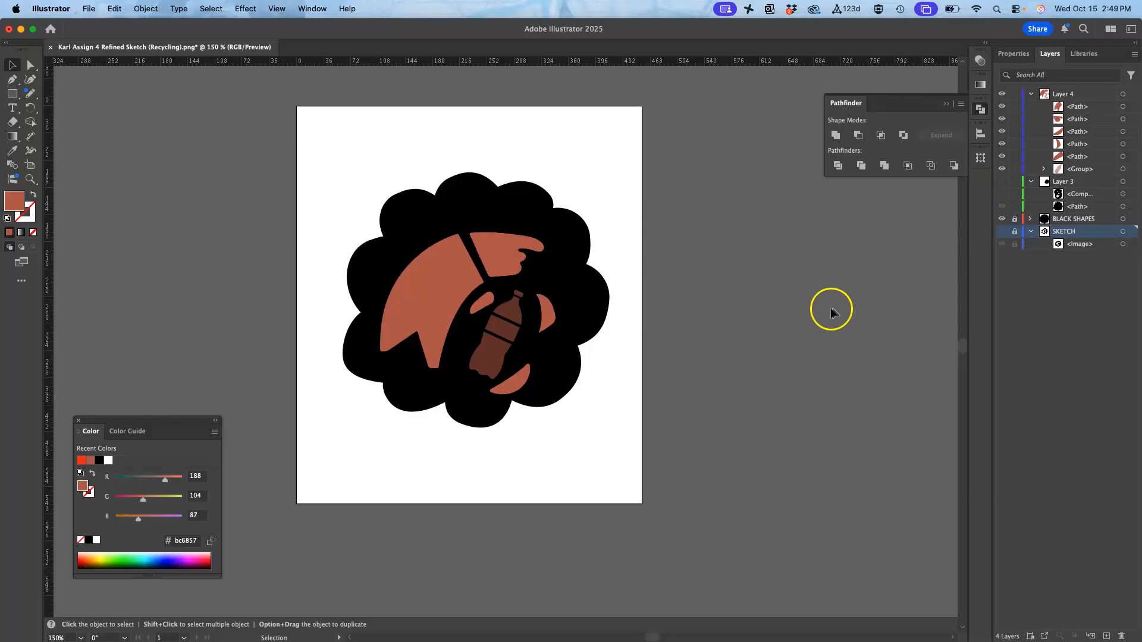
Step: Unlock BLACK SHAPES, hide Layer 4, and unite all the overlapping black shapes into a single path
{"action": "left_click", "coordinate": [1014, 219]}
{"action": "left_click", "coordinate": [1002, 94]}
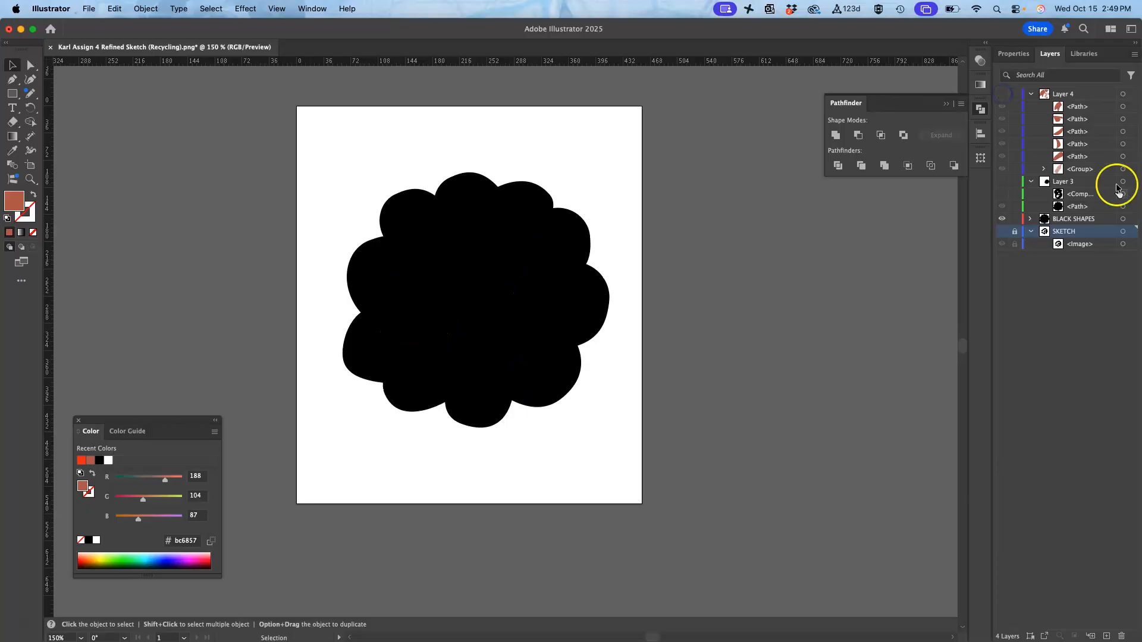
{"action": "left_click", "coordinate": [1123, 219]}
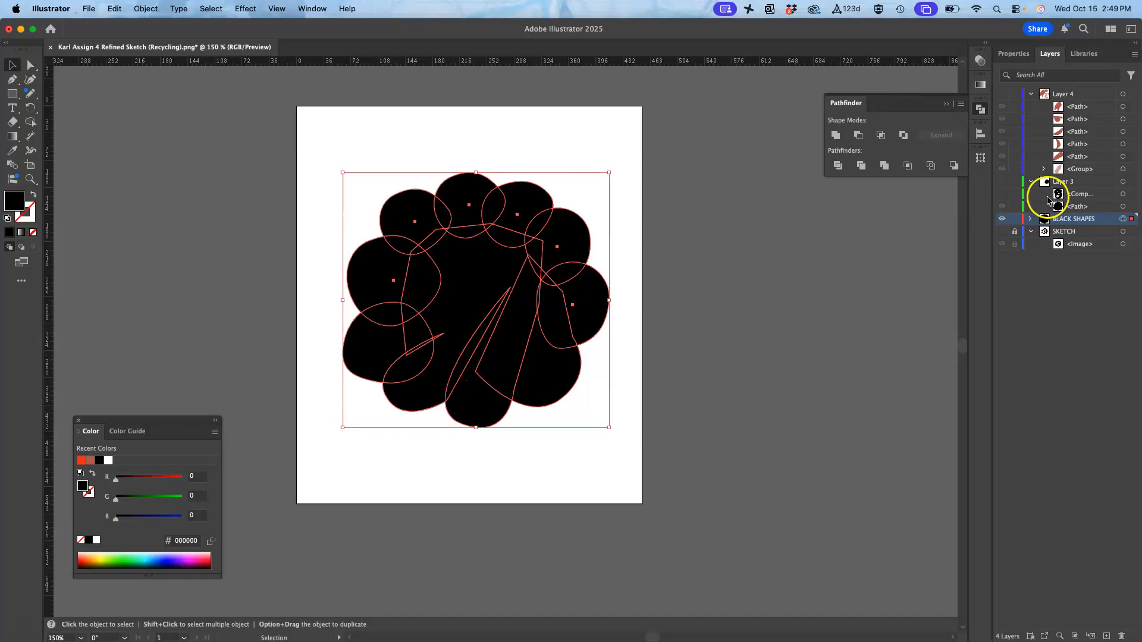
{"action": "left_click", "coordinate": [1032, 220]}
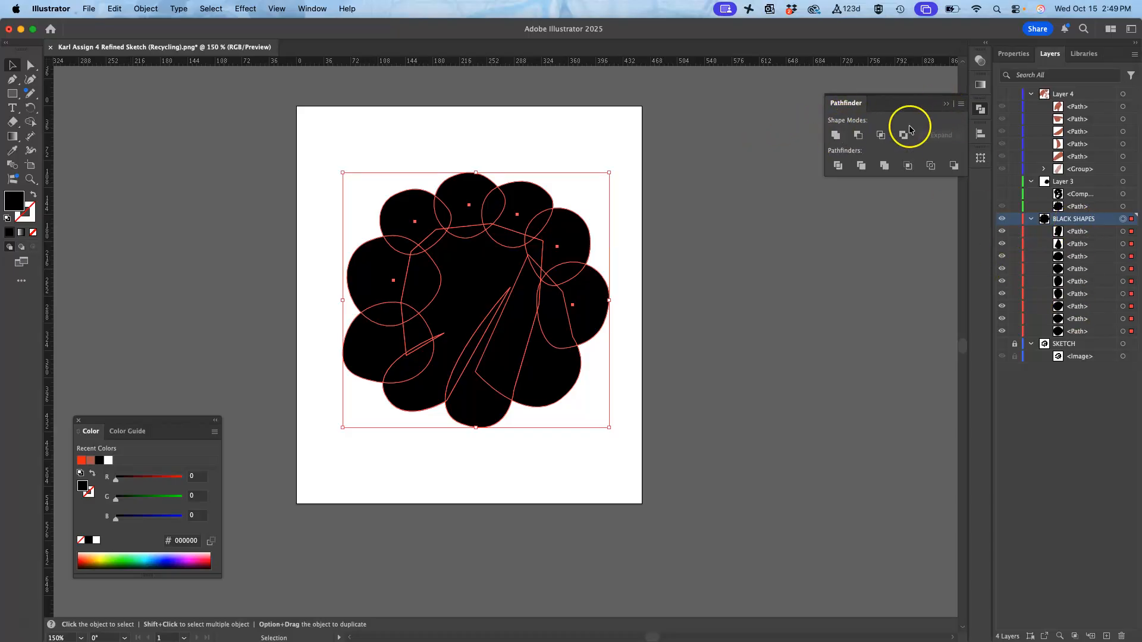
{"action": "left_click", "coordinate": [836, 136]}
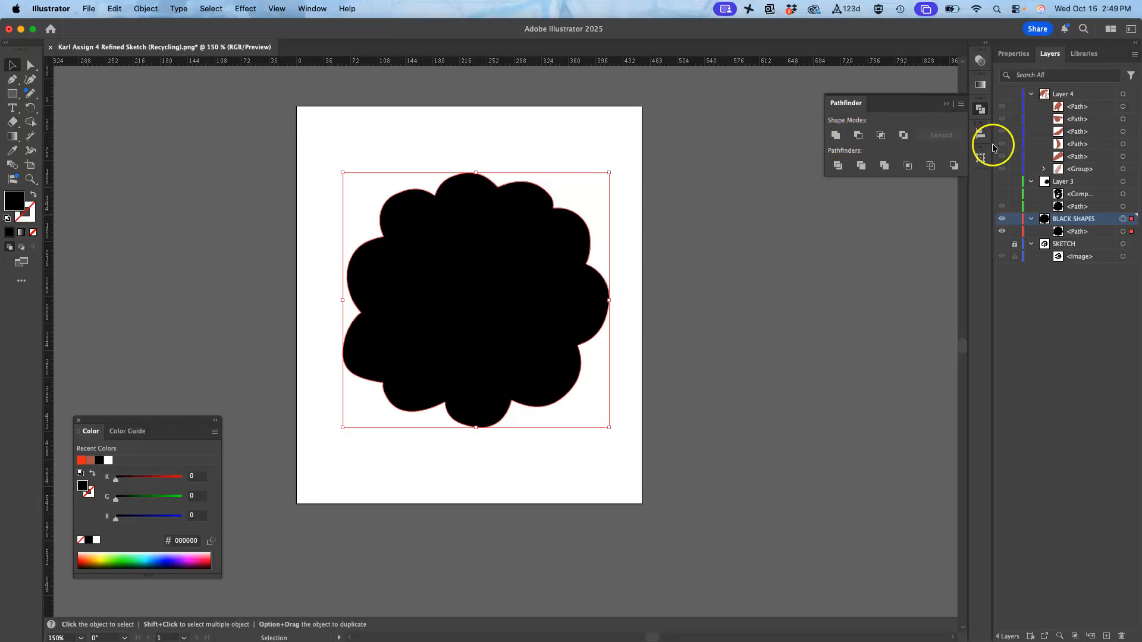
Step: Show Layer 4 again and shift all its artwork slightly upward over the black scalloped shape
{"action": "left_click", "coordinate": [1002, 94]}
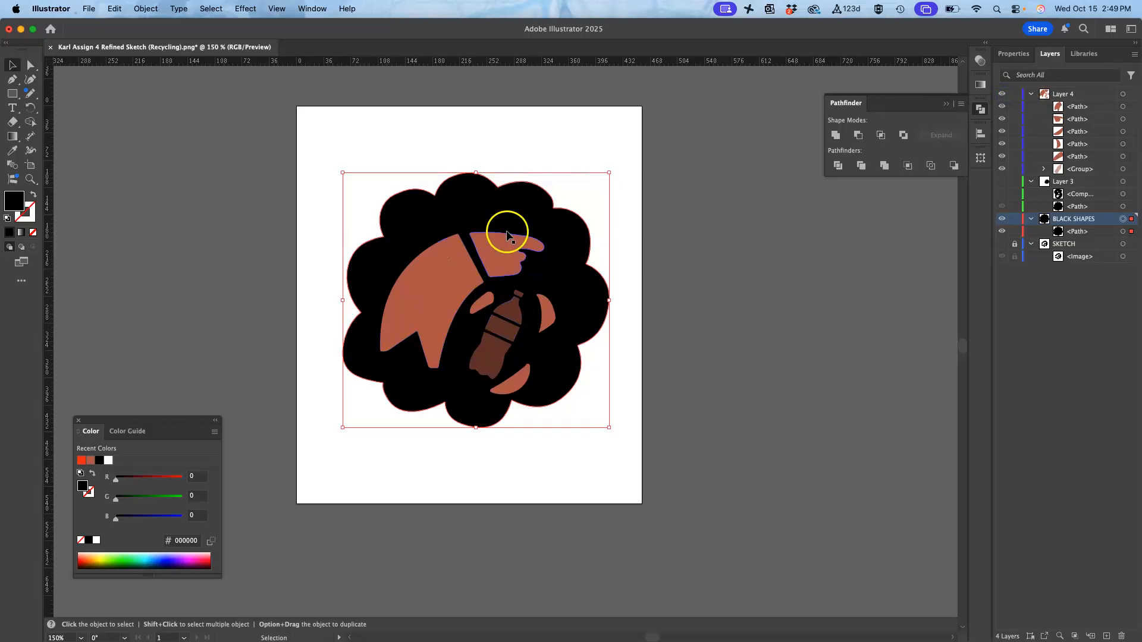
{"action": "left_click", "coordinate": [1123, 94]}
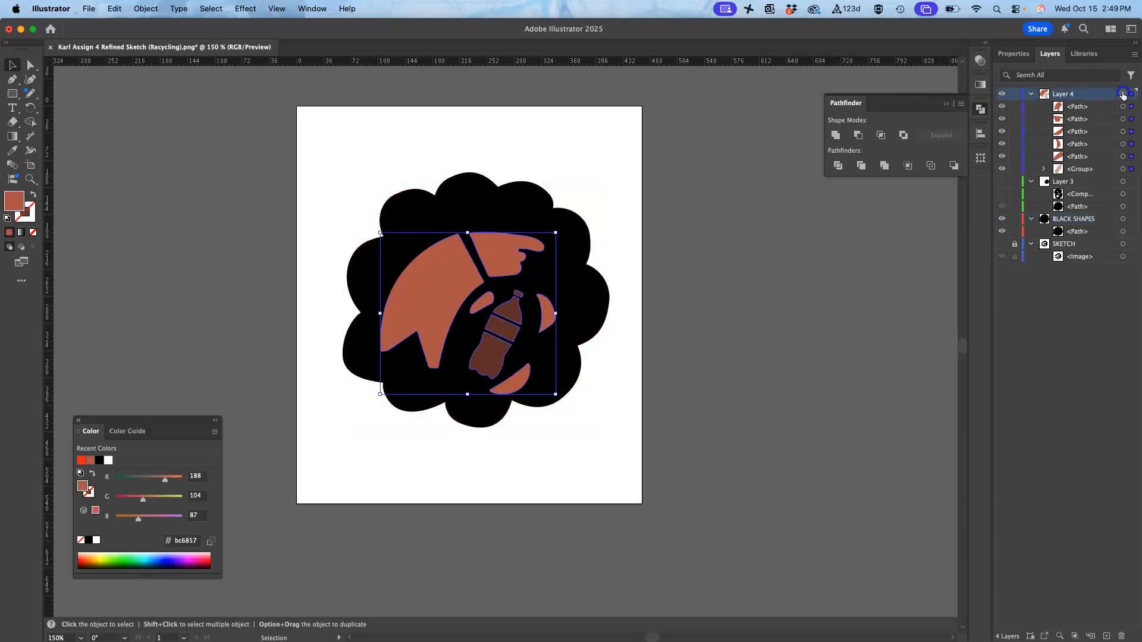
{"action": "left_click_drag", "start_coordinate": [439, 272], "coordinate": [444, 247]}
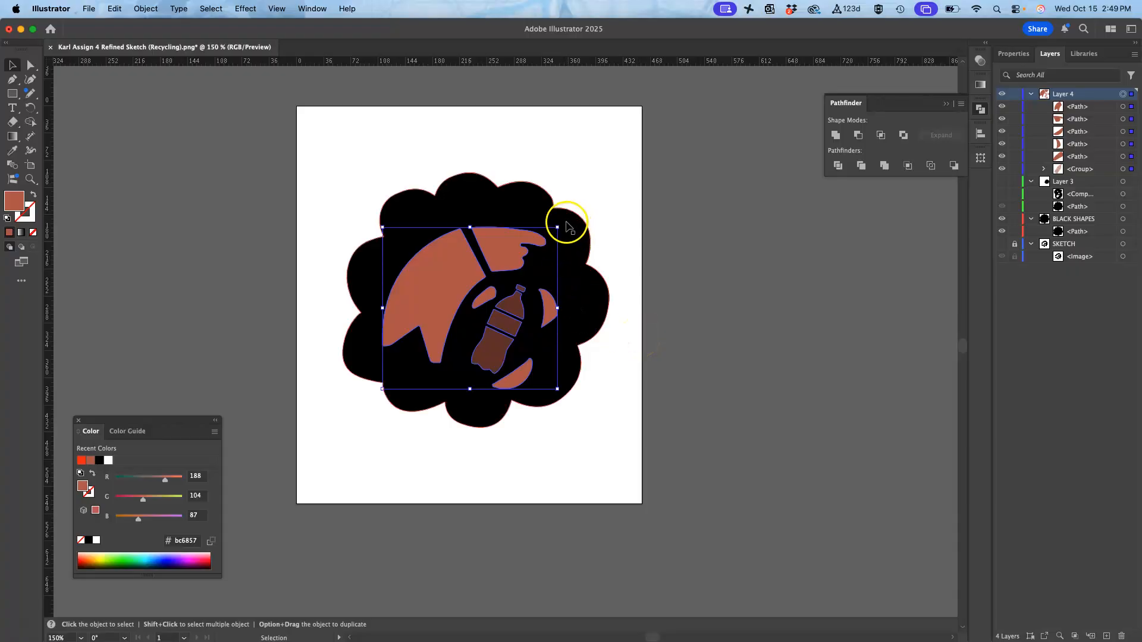
{"action": "left_click_drag", "start_coordinate": [565, 225], "coordinate": [510, 241]}
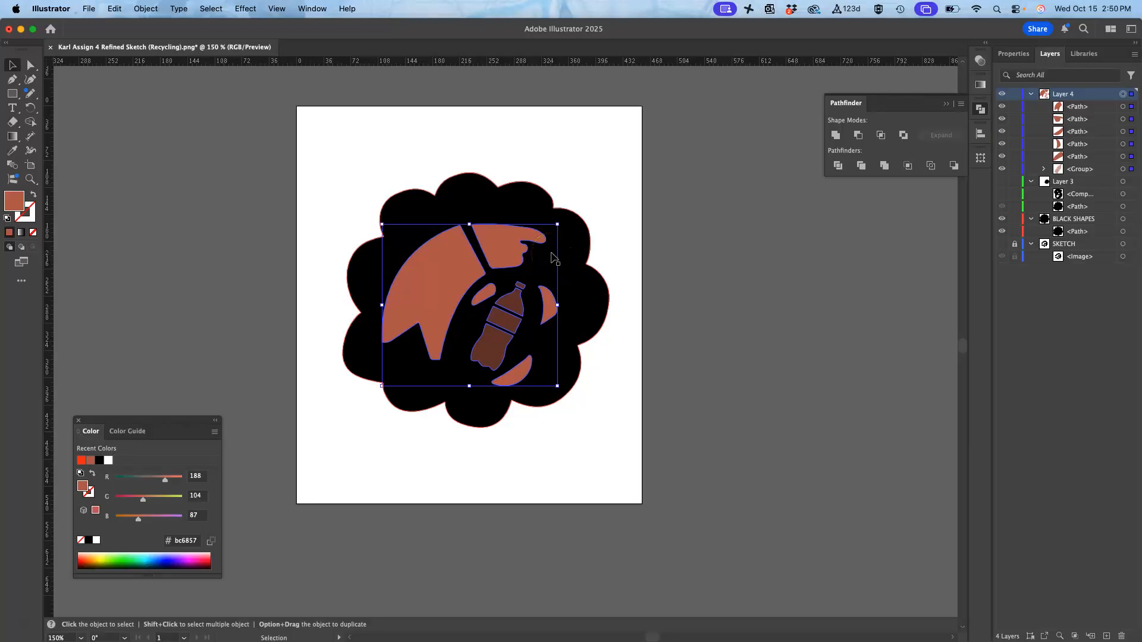
Step: Pull the right anchor at the bottom of the large arm shape's narrow tip downward to slant its end
{"action": "key", "text": "super+equal"}
{"action": "key", "text": "super+equal"}
{"action": "key", "text": "super+equal"}
{"action": "key", "text": "super+equal"}
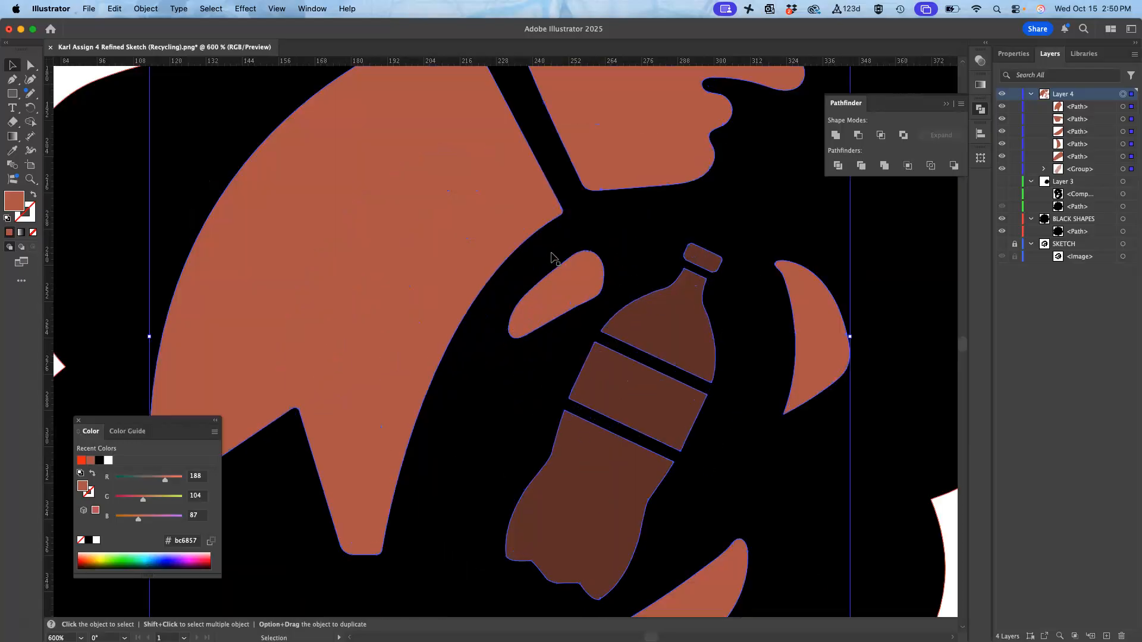
{"action": "scroll", "coordinate": [309, 410], "scroll_direction": "down", "scroll_amount": 5}
{"action": "scroll", "coordinate": [310, 410], "scroll_direction": "left", "scroll_amount": 3}
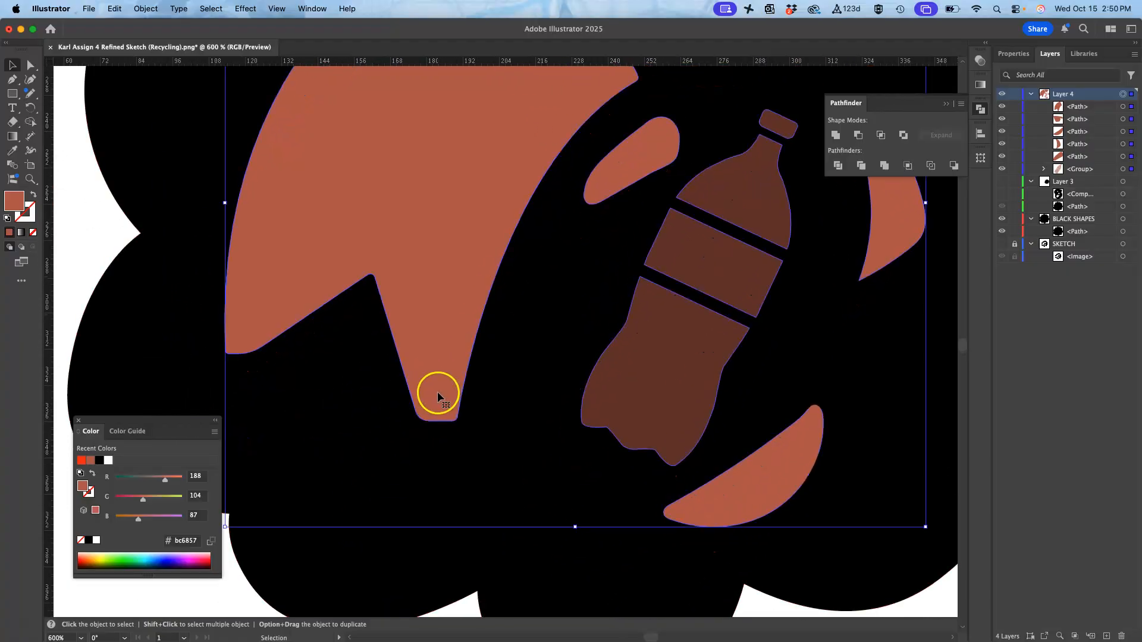
{"action": "left_click", "coordinate": [31, 65]}
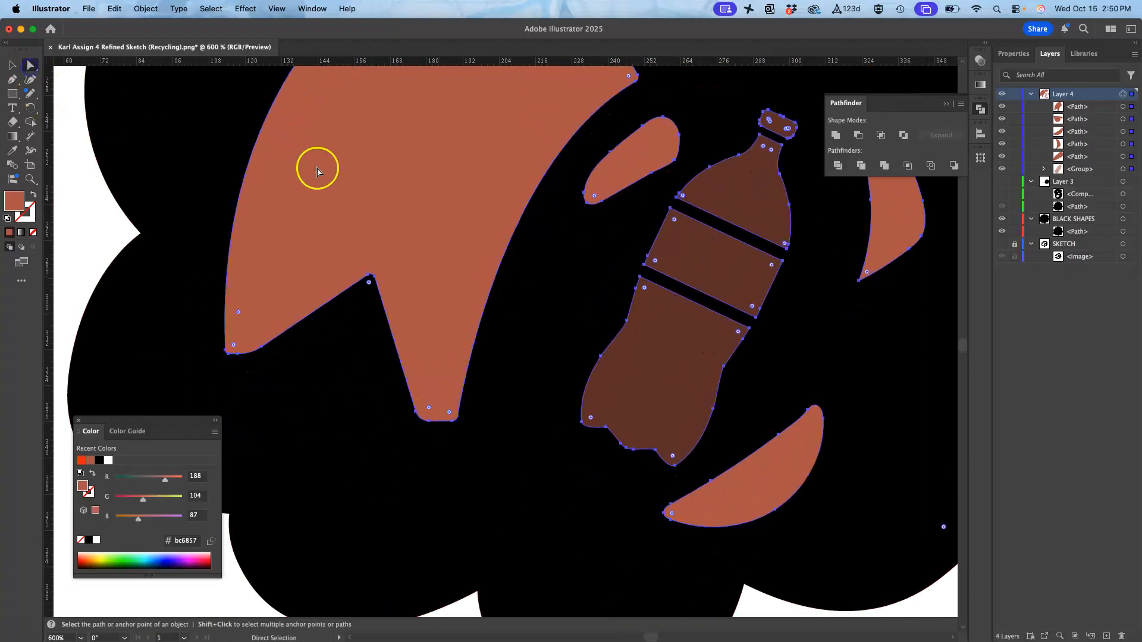
{"action": "left_click", "coordinate": [450, 436]}
{"action": "left_click_drag", "start_coordinate": [451, 421], "coordinate": [428, 426]}
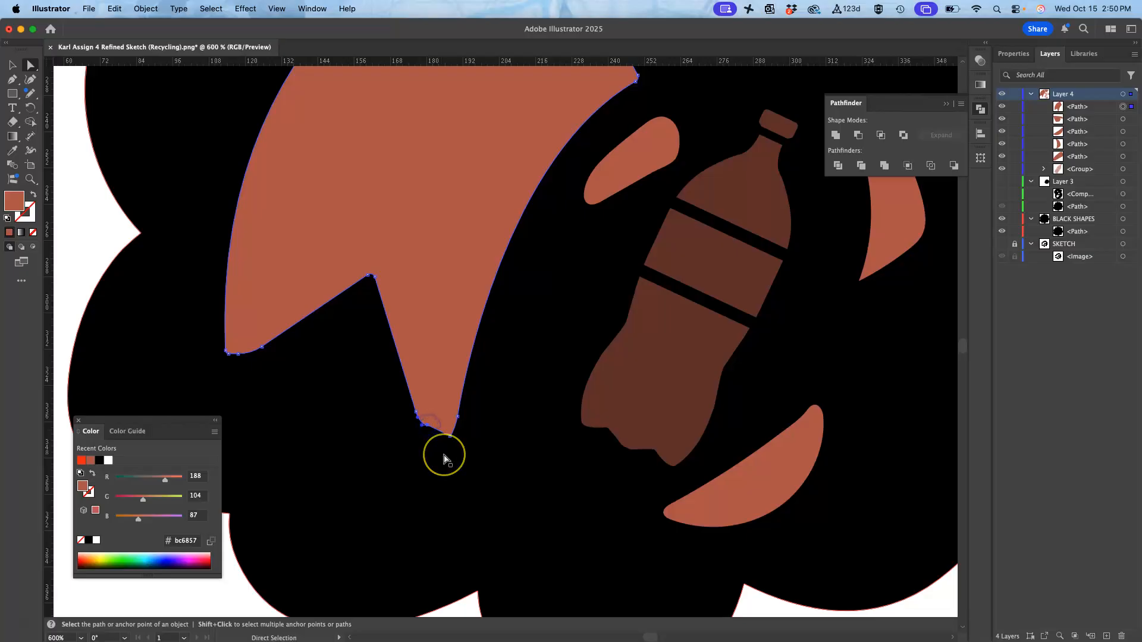
Step: Shorten the curve handle at the left corner of the arm shape's slanted tip
{"action": "key", "text": "super+plus"}
{"action": "key", "text": "super+plus"}
{"action": "key", "text": "super+plus"}
{"action": "key", "text": "super+plus"}
{"action": "key", "text": "super+plus"}
{"action": "key", "text": "super+plus"}
{"action": "key", "text": "super+plus"}
{"action": "key", "text": "super+plus"}
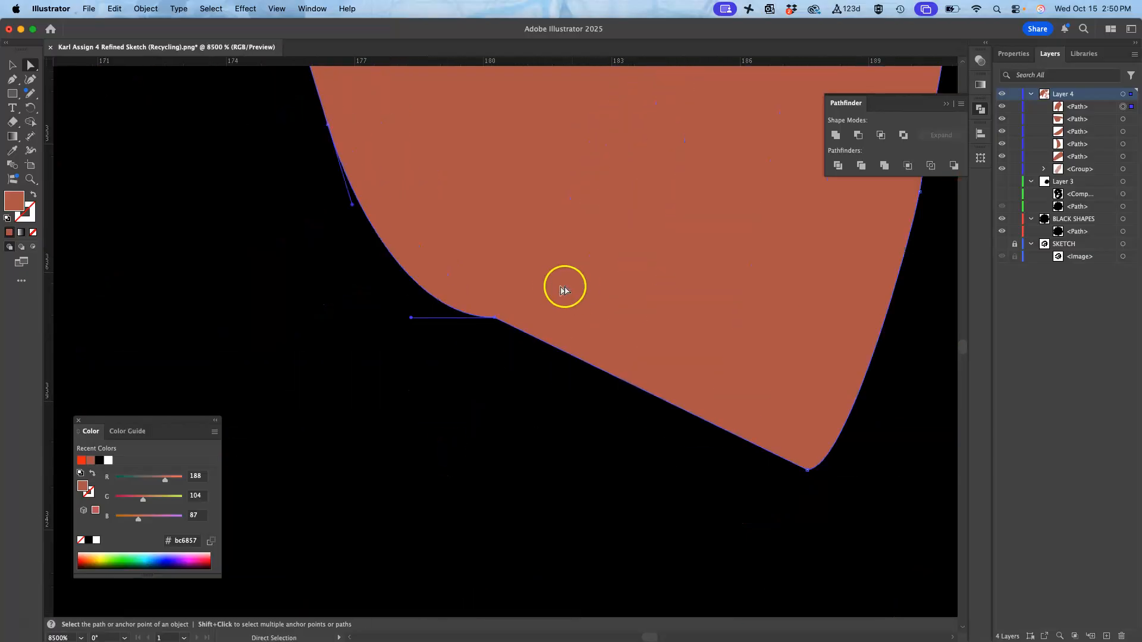
{"action": "left_click_drag", "start_coordinate": [414, 320], "coordinate": [474, 313]}
{"action": "key", "text": "super+minus"}
{"action": "key", "text": "super+minus"}
{"action": "key", "text": "super+minus"}
{"action": "key", "text": "super+minus"}
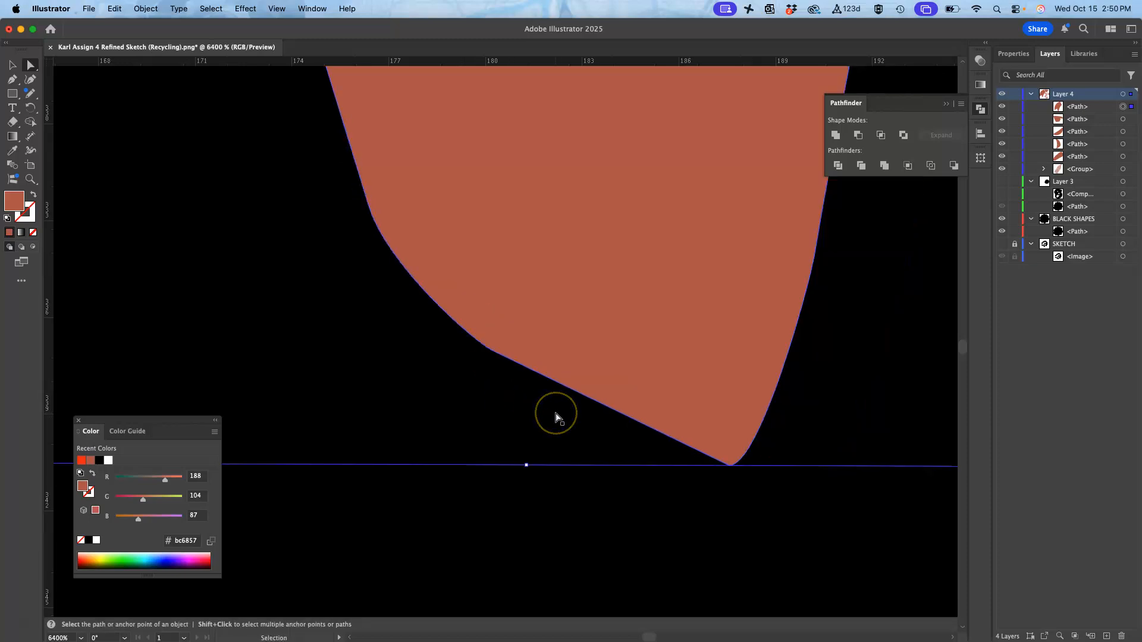
{"action": "key", "text": "super+minus"}
{"action": "key", "text": "super+minus"}
{"action": "key", "text": "super+minus"}
{"action": "key", "text": "super+minus"}
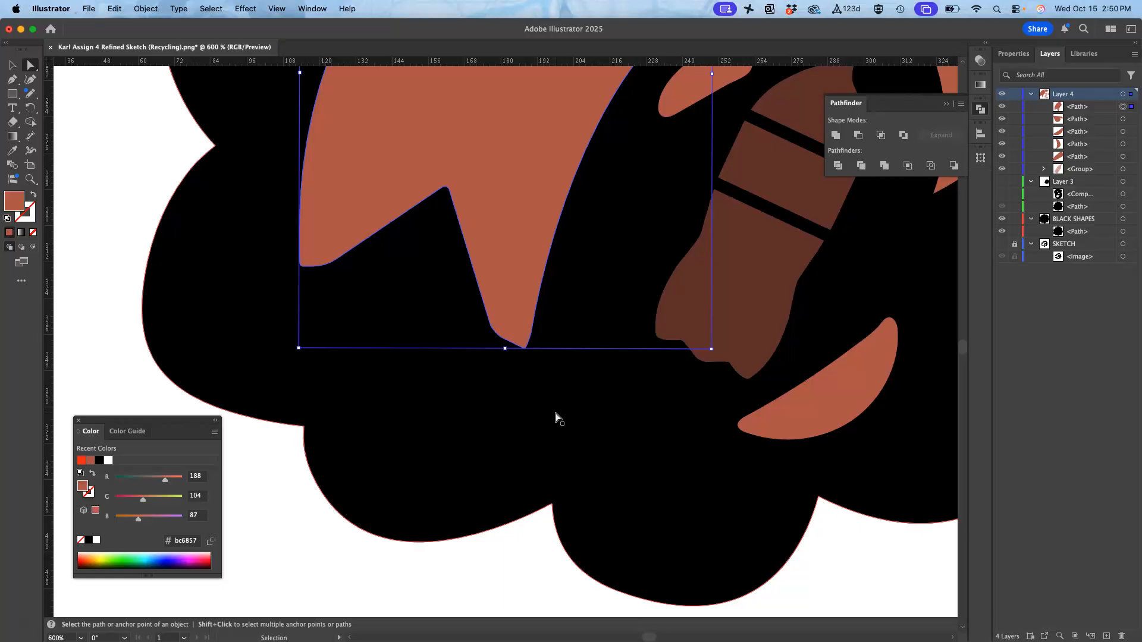
Step: Lengthen the upper handle of the curve on the tip's left side to make the corner rounder
{"action": "key", "text": "super+equal"}
{"action": "key", "text": "super+equal"}
{"action": "key", "text": "super+equal"}
{"action": "key", "text": "super+equal"}
{"action": "key", "text": "super+equal"}
{"action": "key", "text": "super+equal"}
{"action": "key", "text": "super+equal"}
{"action": "left_click", "coordinate": [486, 350]}
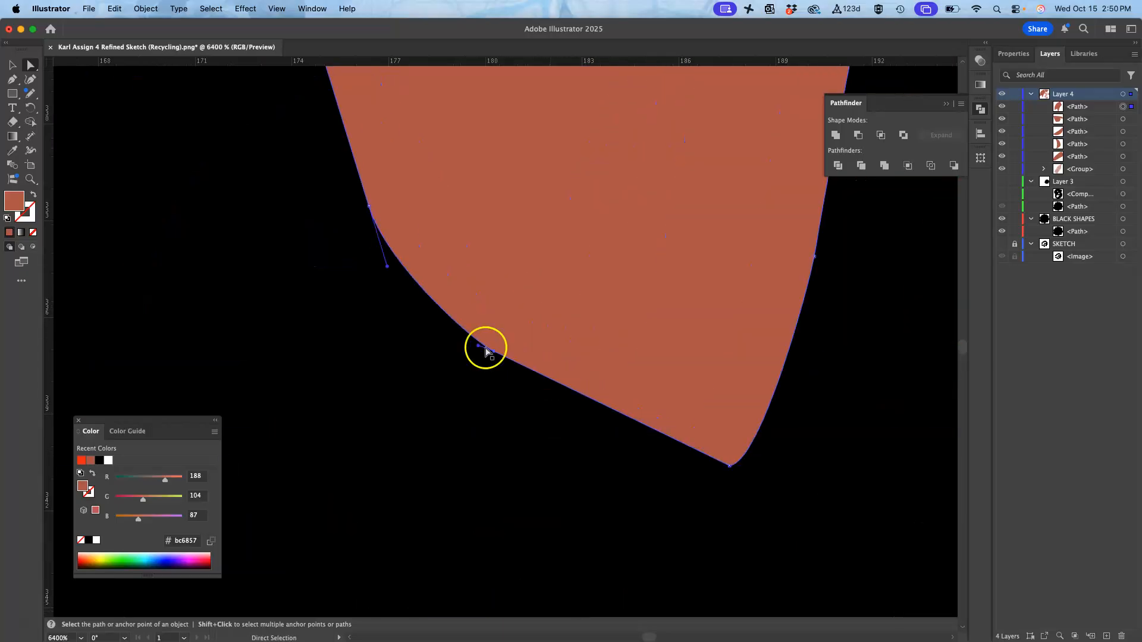
{"action": "left_click_drag", "start_coordinate": [387, 271], "coordinate": [398, 304]}
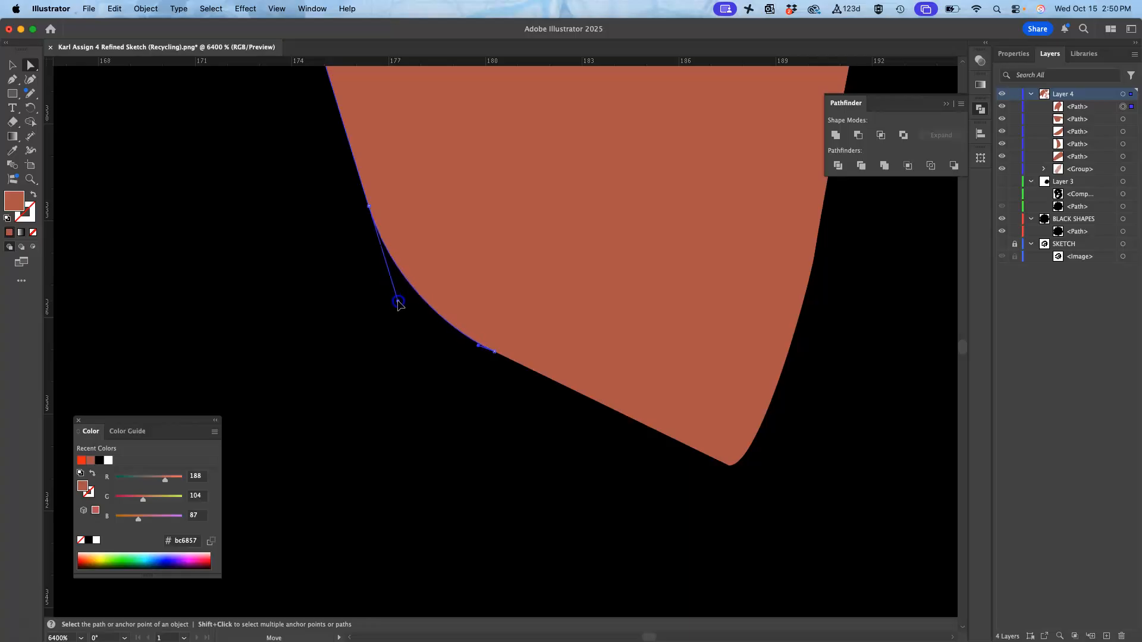
{"action": "left_click", "coordinate": [400, 358]}
{"action": "key", "text": "super+minus"}
{"action": "key", "text": "super+minus"}
{"action": "key", "text": "super+minus"}
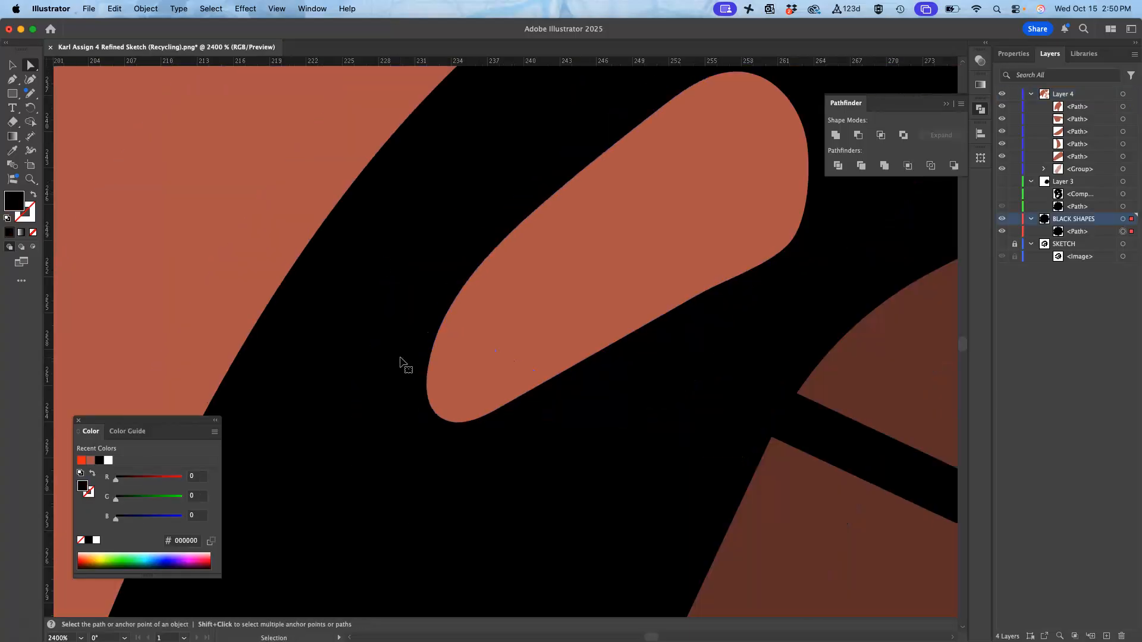
{"action": "key", "text": "super+minus"}
{"action": "key", "text": "super+minus"}
{"action": "key", "text": "super+minus"}
{"action": "key", "text": "super+minus"}
{"action": "key", "text": "super+minus"}
{"action": "key", "text": "super+minus"}
{"action": "key", "text": "super+minus"}
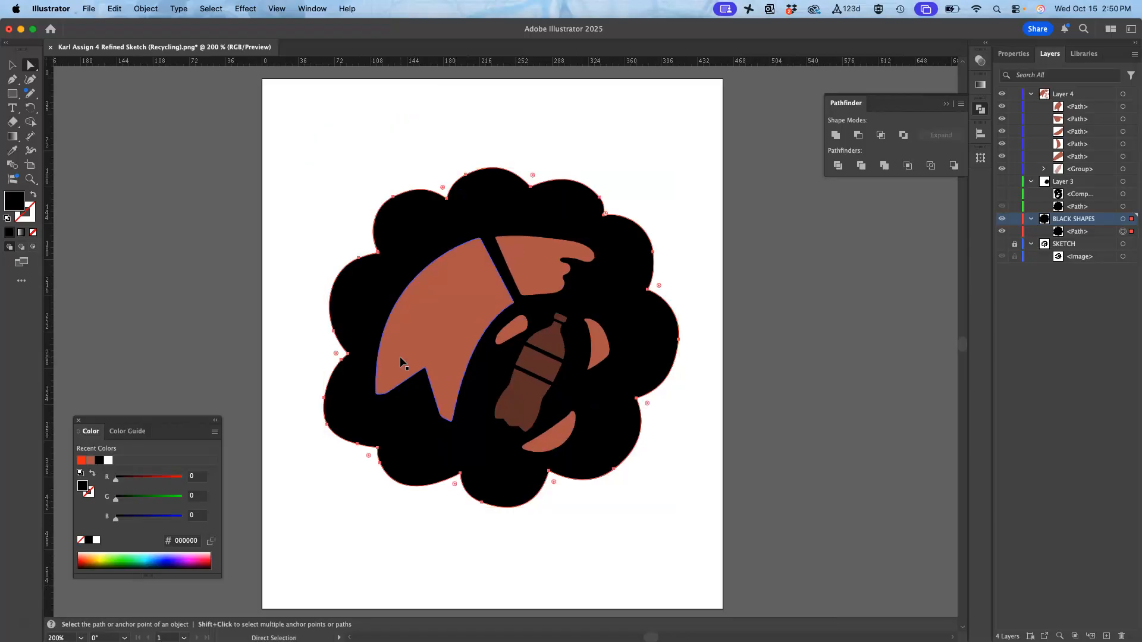
{"action": "scroll", "coordinate": [684, 493], "scroll_direction": "down", "scroll_amount": 1}
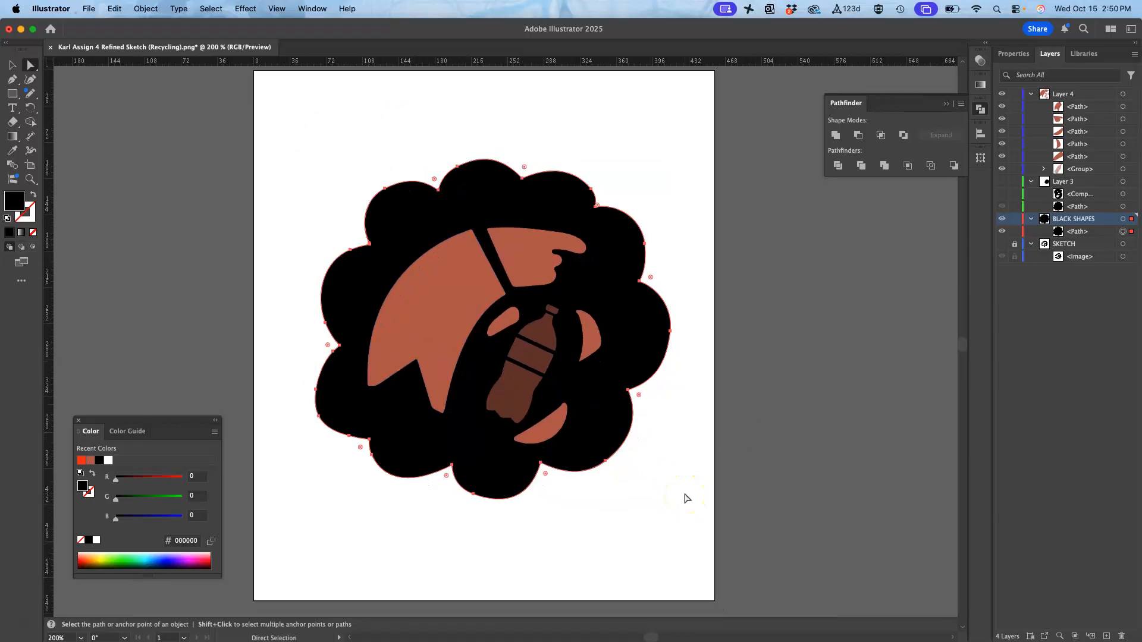
Step: Copy all of Layer 4's artwork, then lock and collapse the layer
{"action": "left_click", "coordinate": [1122, 96]}
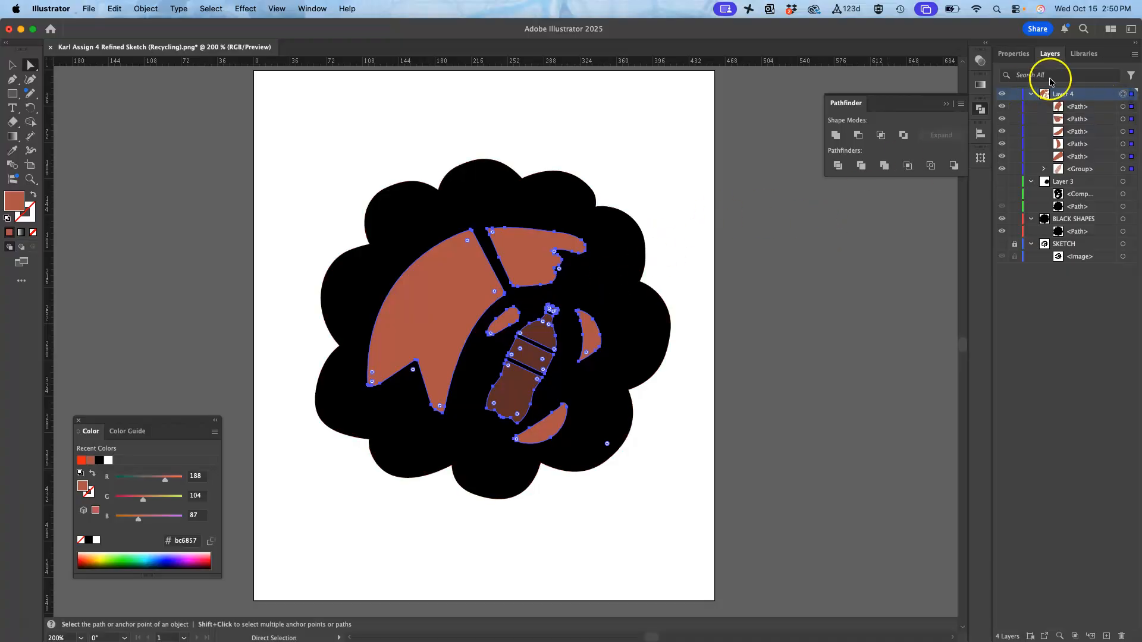
{"action": "left_click", "coordinate": [1016, 98]}
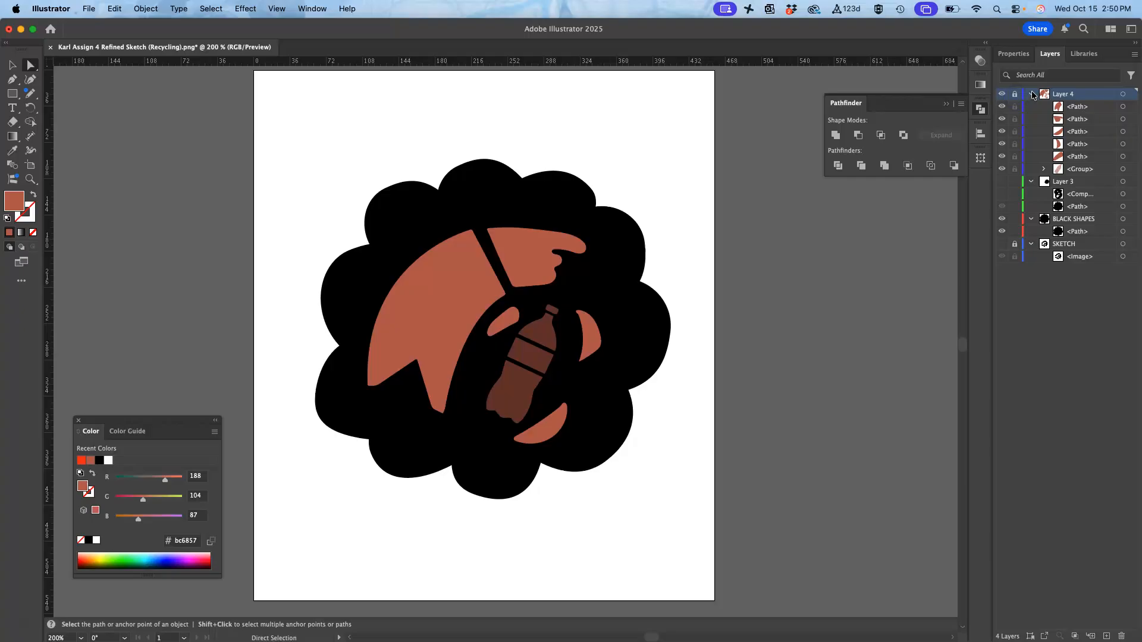
{"action": "left_click", "coordinate": [1031, 94]}
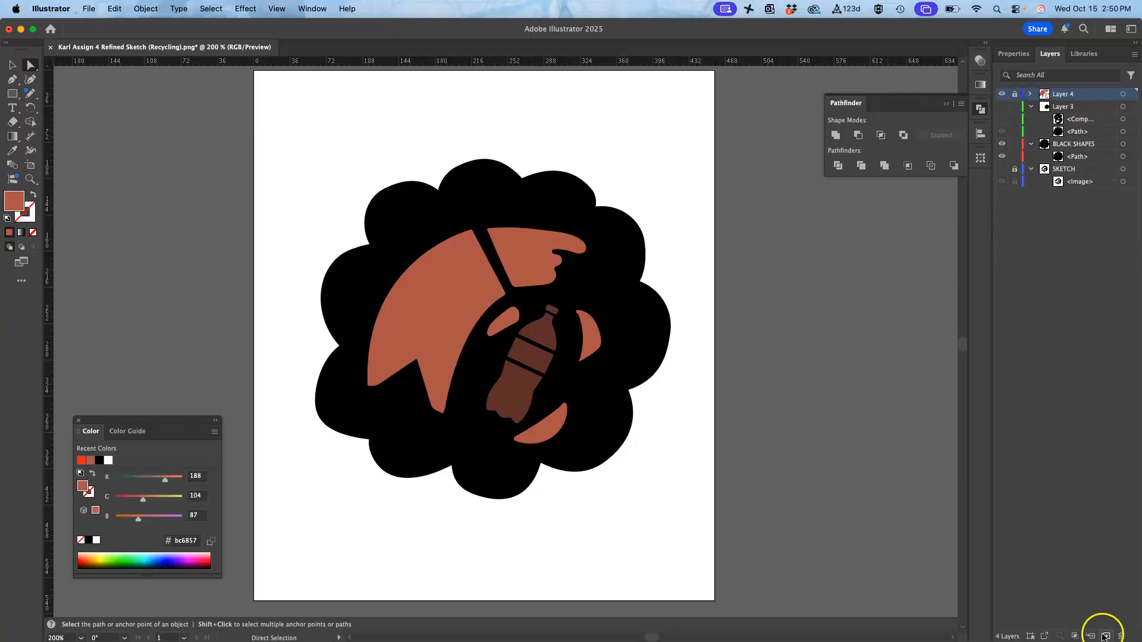
Step: Create Layer 5 above Layer 4, hide Layer 4, and paste the copied artwork in place on the new layer
{"action": "left_click", "coordinate": [1107, 636]}
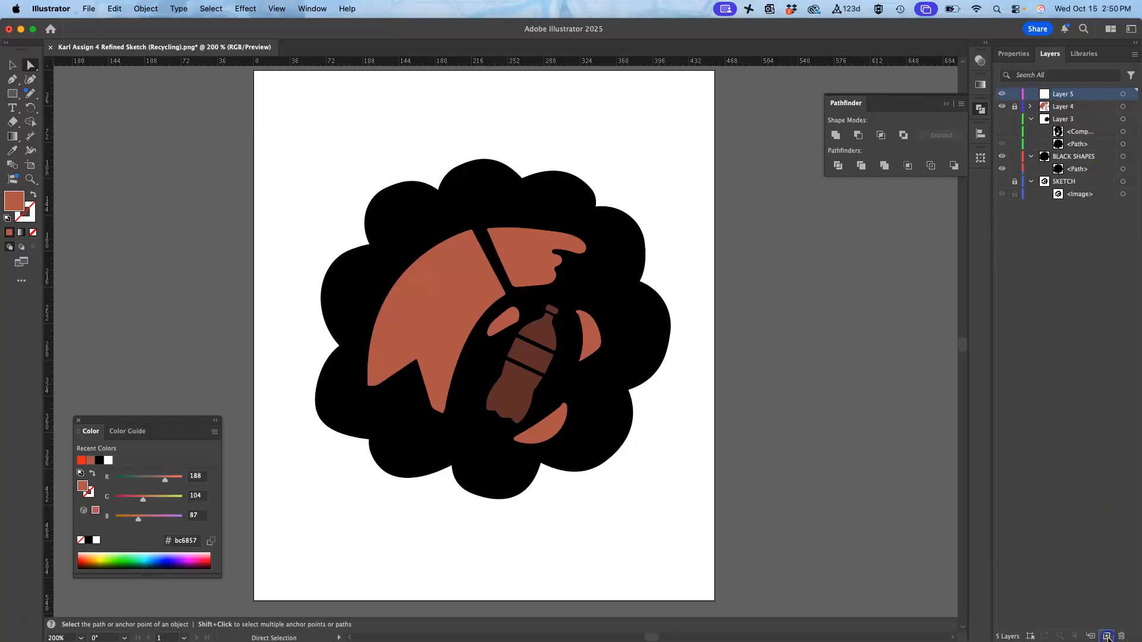
{"action": "left_click", "coordinate": [1001, 108]}
{"action": "left_click", "coordinate": [1123, 95]}
{"action": "left_click", "coordinate": [114, 8]}
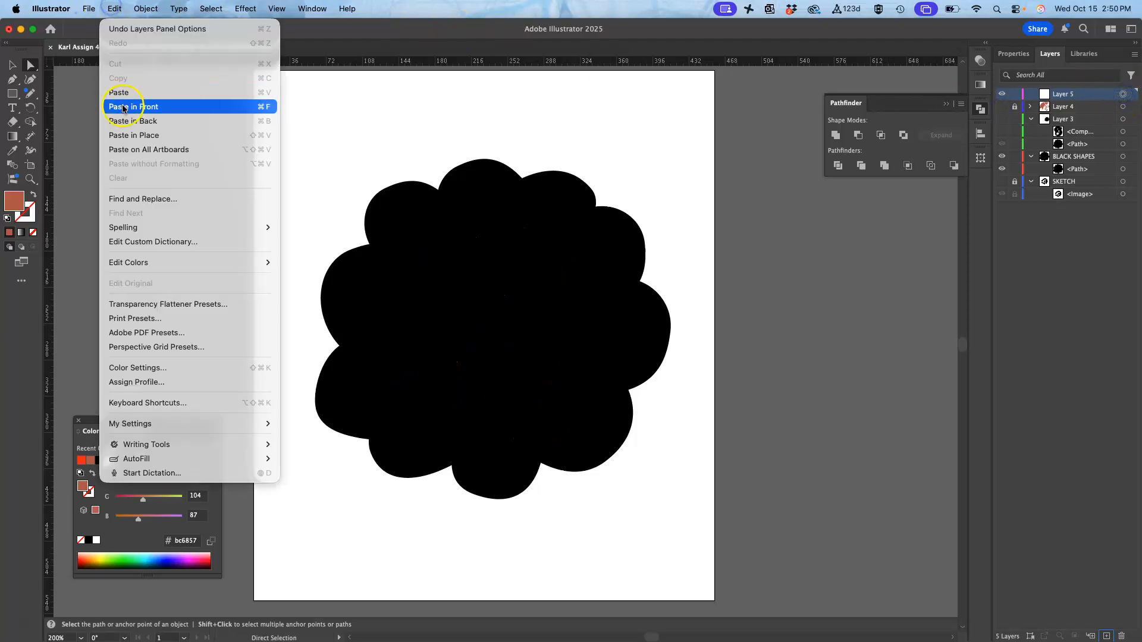
{"action": "left_click", "coordinate": [134, 135]}
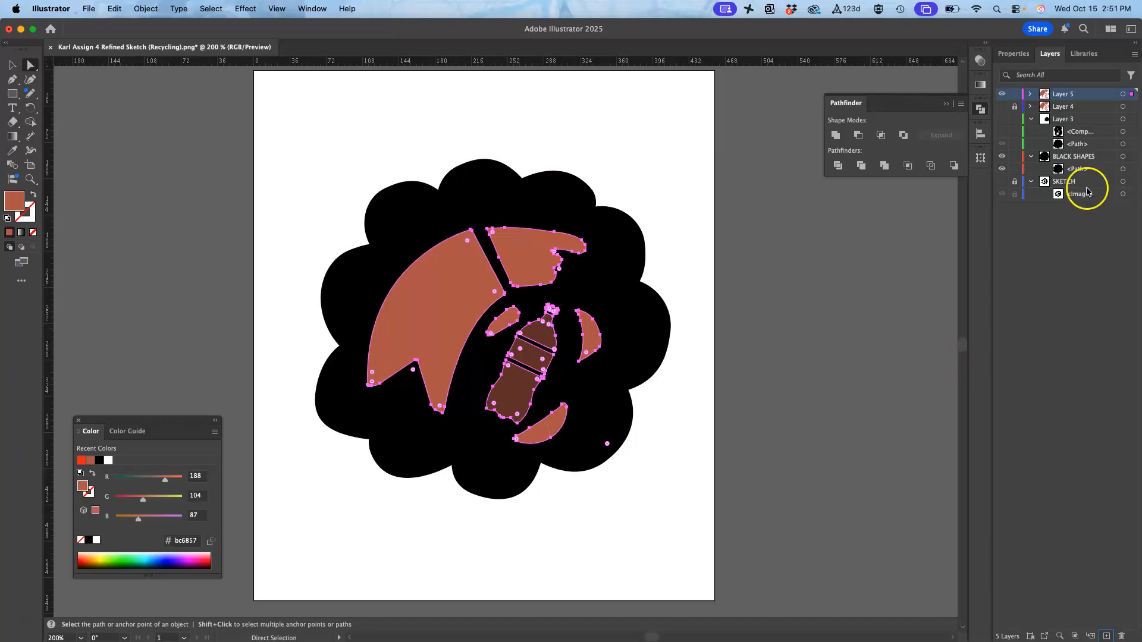
Step: Copy the united black shape and paste it in place on a new Layer 6 above BLACK SHAPES
{"action": "left_click", "coordinate": [1122, 157], "text": "shift"}
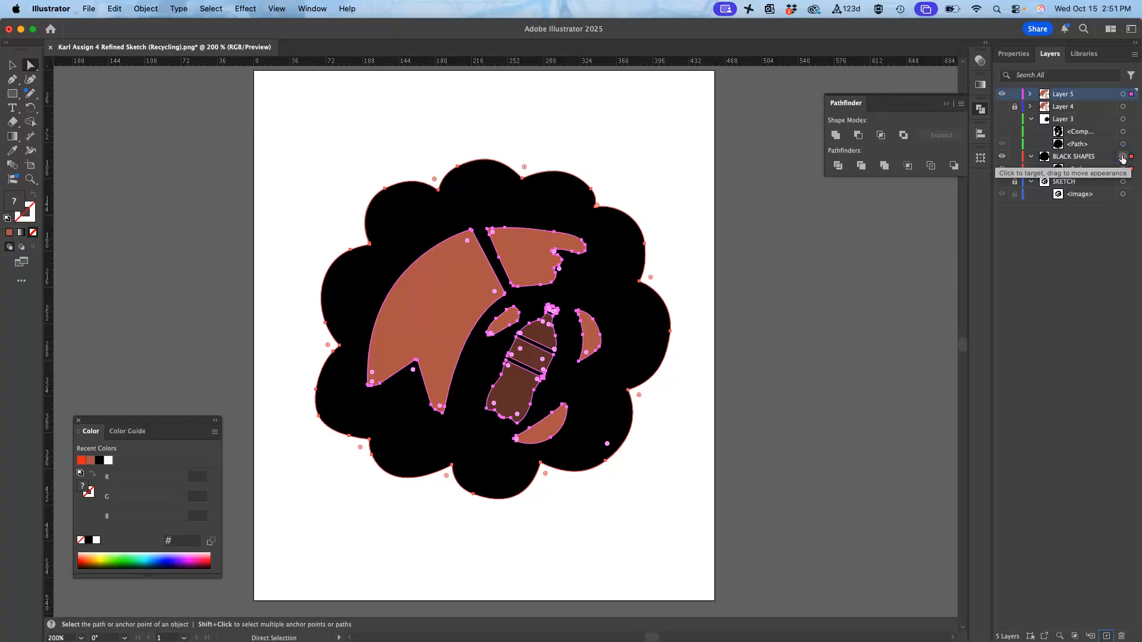
{"action": "left_click", "coordinate": [1122, 156]}
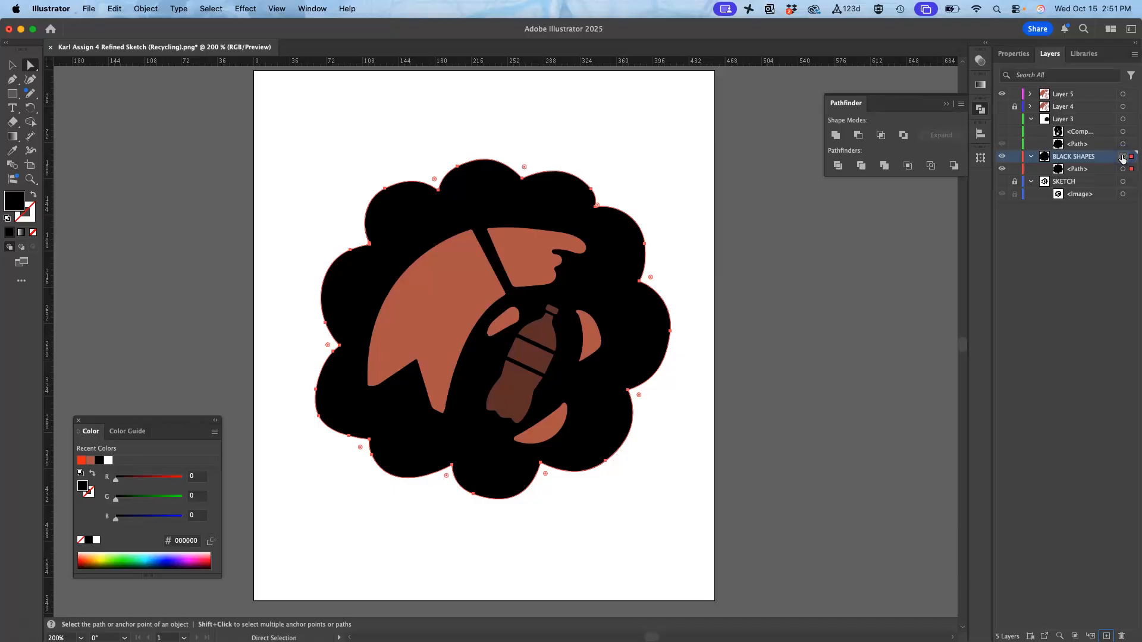
{"action": "left_click_drag", "start_coordinate": [1123, 158], "coordinate": [1105, 635]}
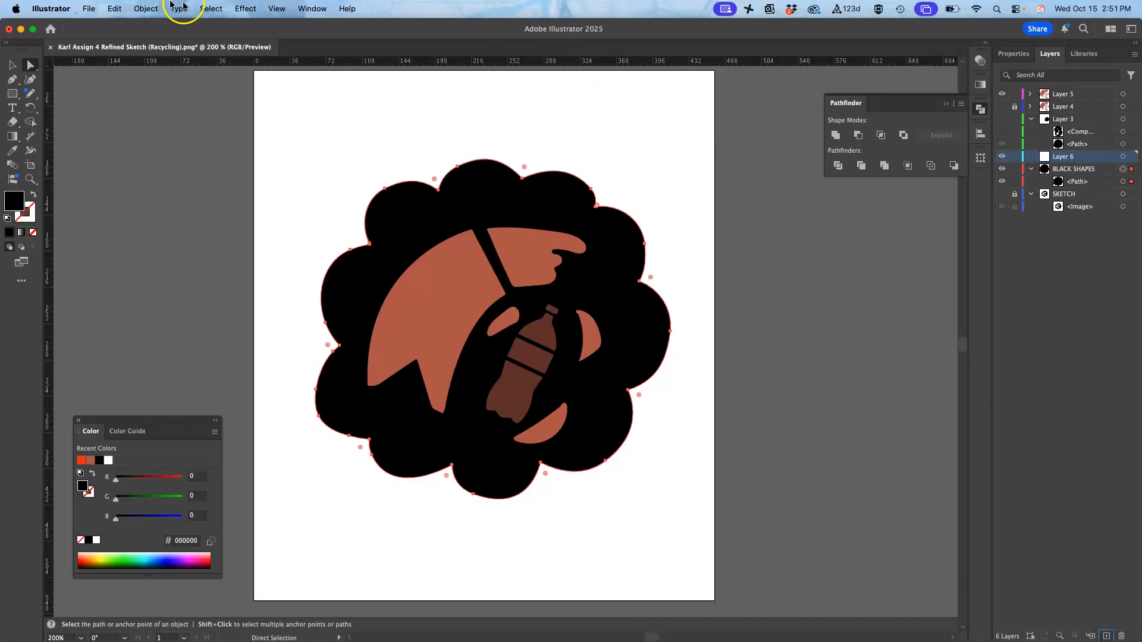
{"action": "left_click", "coordinate": [113, 8]}
{"action": "left_click", "coordinate": [138, 133]}
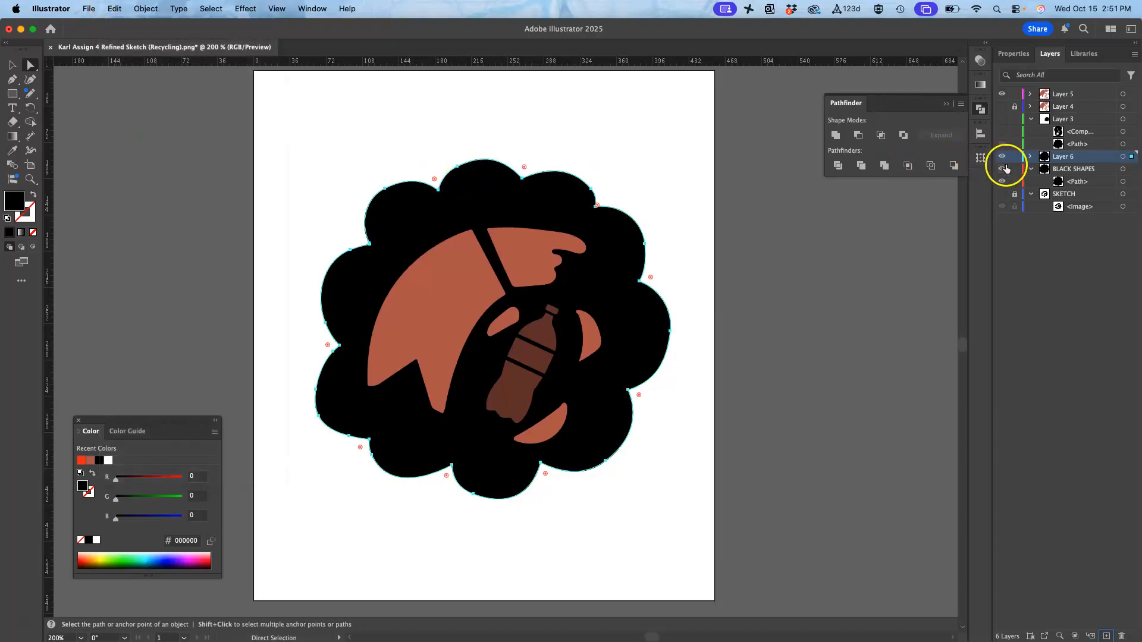
Step: Hide and lock the BLACK SHAPES layer, and move Layer 6 directly beneath Layer 5
{"action": "left_click", "coordinate": [1003, 169]}
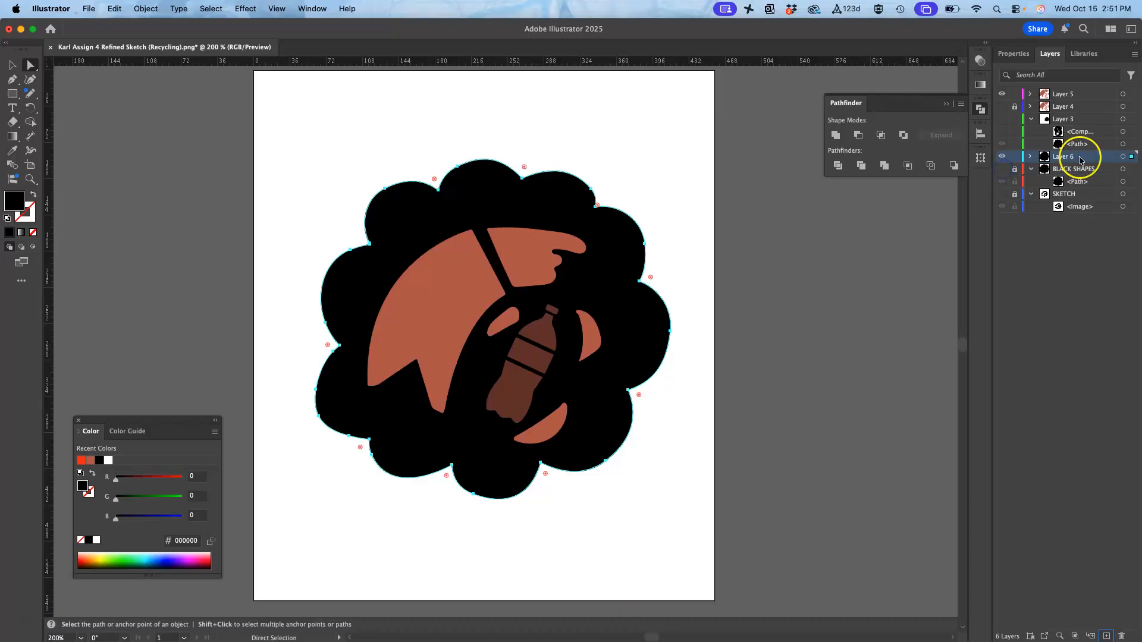
{"action": "left_click_drag", "start_coordinate": [1108, 160], "coordinate": [1103, 105]}
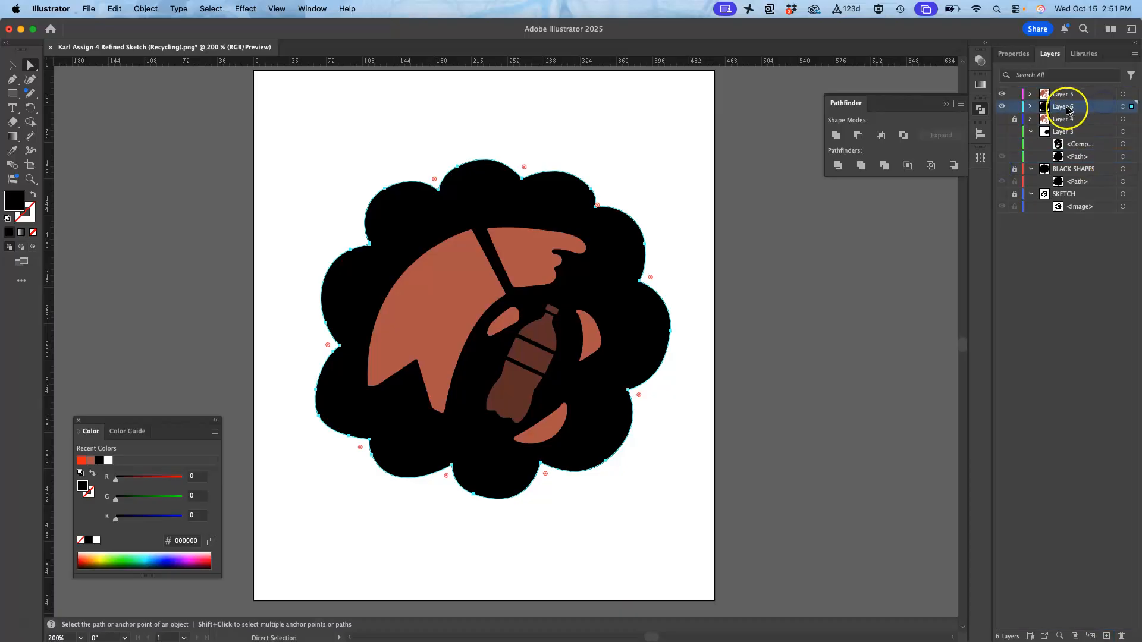
{"action": "left_click", "coordinate": [1002, 94]}
{"action": "left_click", "coordinate": [1003, 94]}
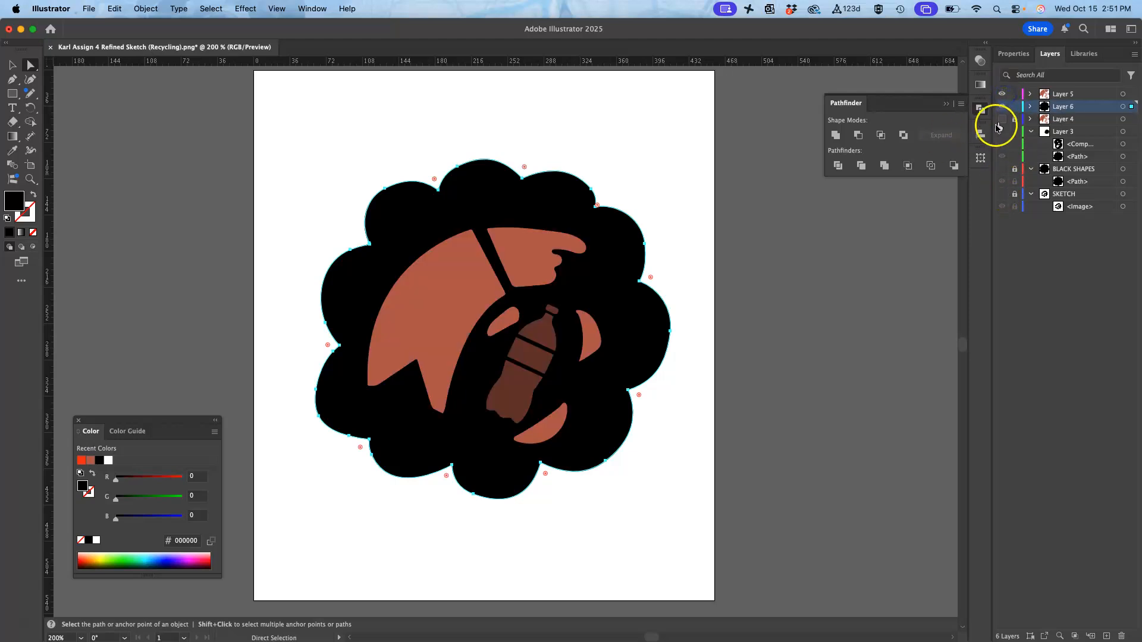
Step: Select all artwork on Layers 5 and 6 and subtract the arm and bottle shapes from the black shape with Minus Front
{"action": "left_click", "coordinate": [1122, 94]}
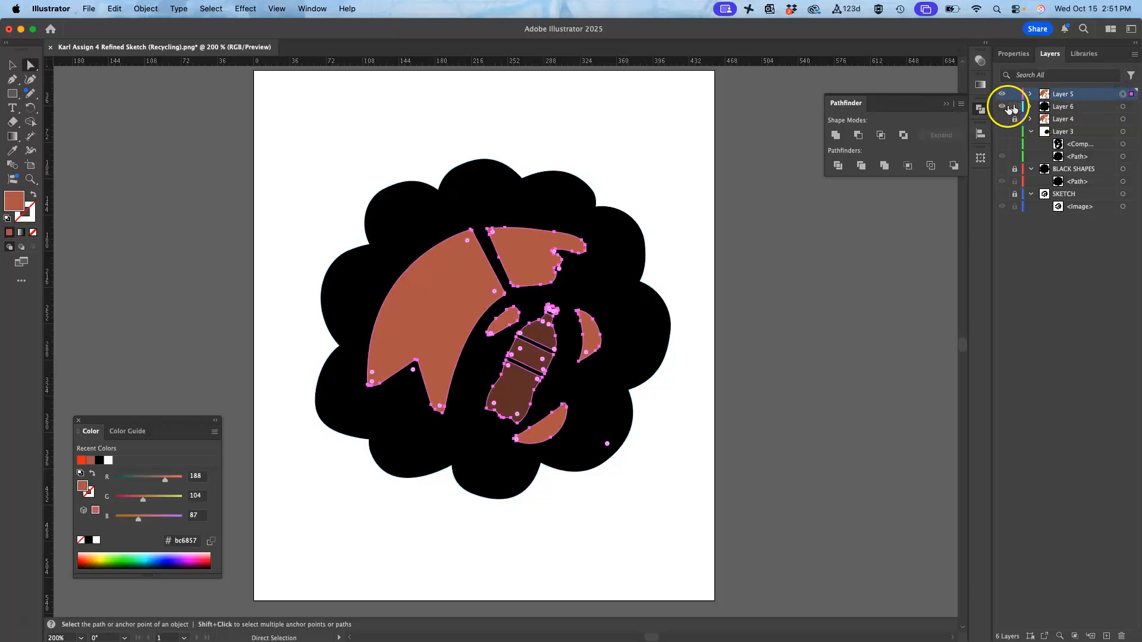
{"action": "left_click", "coordinate": [1122, 106]}
{"action": "left_click", "coordinate": [1123, 94]}
{"action": "left_click", "coordinate": [1122, 106], "text": "shift"}
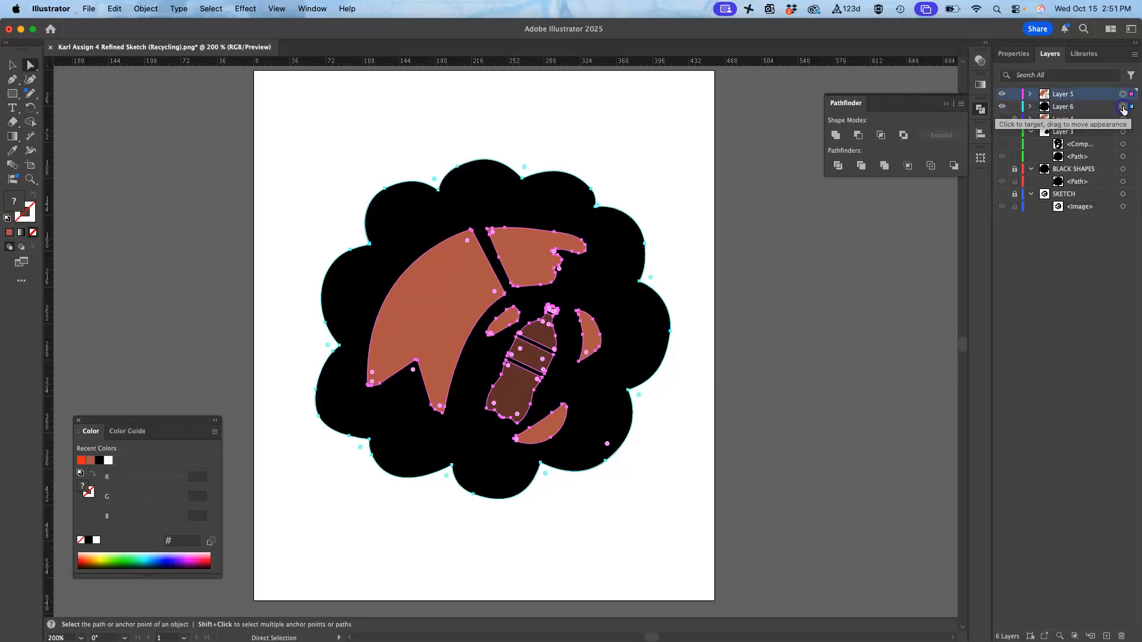
{"action": "left_click", "coordinate": [858, 136]}
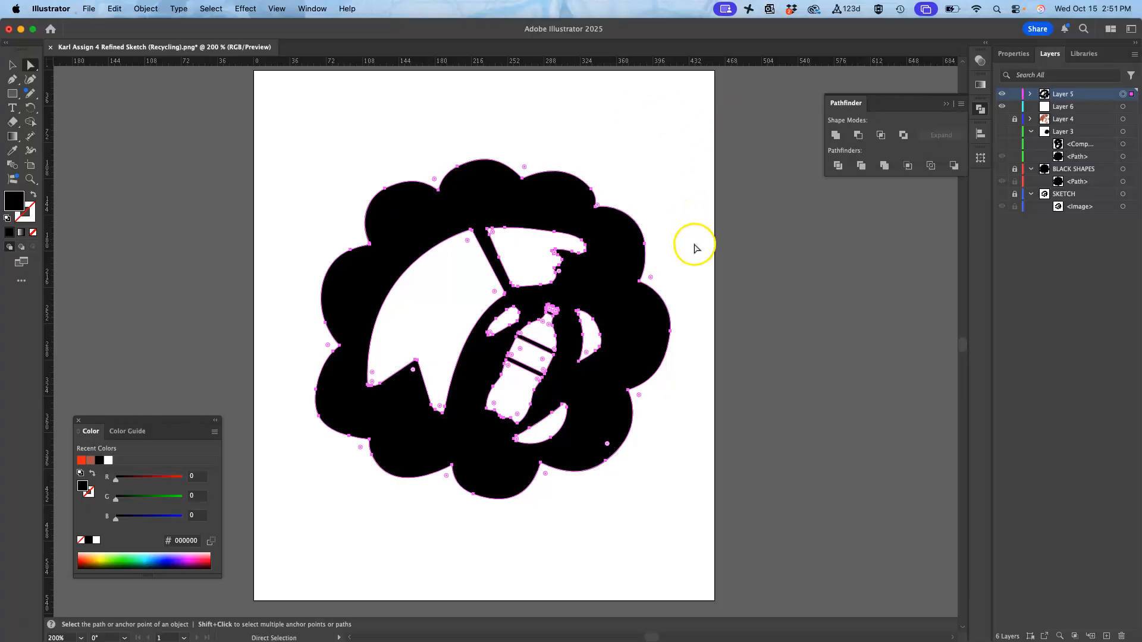
Step: Move the whole cut-out black shape slightly so it sits centered horizontally and a little above the artboard's middle, then deselect it
{"action": "left_click", "coordinate": [753, 246]}
{"action": "left_click", "coordinate": [12, 65]}
{"action": "left_click_drag", "start_coordinate": [285, 143], "coordinate": [725, 552]}
{"action": "key", "text": "super+minus"}
{"action": "key", "text": "super+minus"}
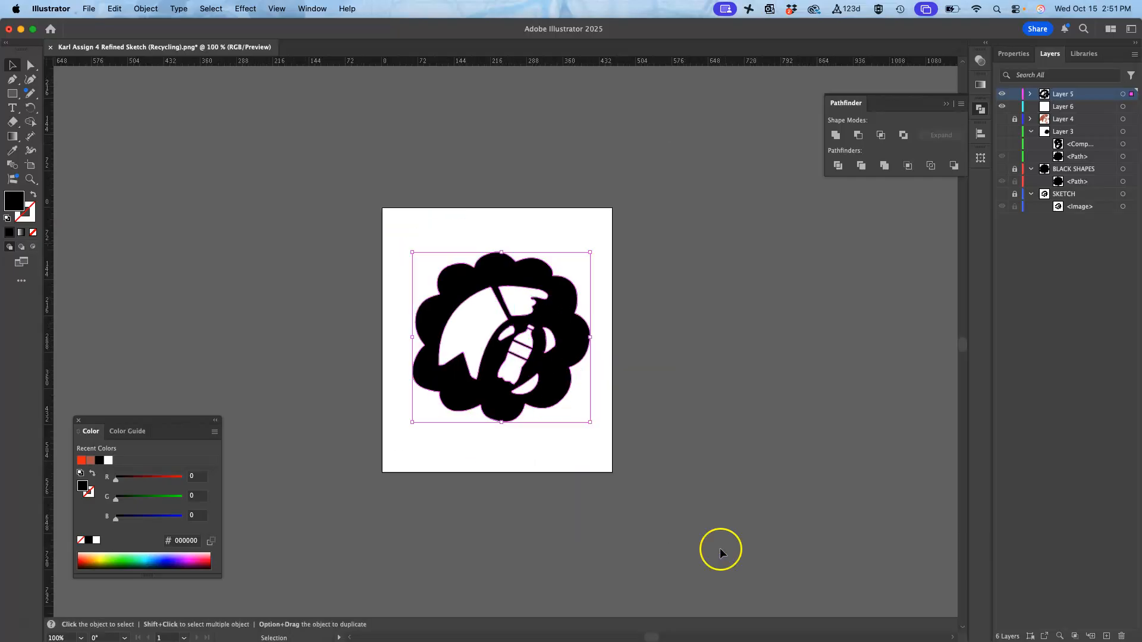
{"action": "left_click_drag", "start_coordinate": [553, 377], "coordinate": [587, 361]}
{"action": "mouse_move", "coordinate": [556, 371]}
{"action": "left_mouse_down"}
{"action": "mouse_move", "coordinate": [540, 359]}
{"action": "mouse_move", "coordinate": [556, 368]}
{"action": "mouse_move", "coordinate": [327, 395]}
{"action": "mouse_move", "coordinate": [291, 319]}
{"action": "mouse_move", "coordinate": [557, 353]}
{"action": "mouse_move", "coordinate": [544, 362]}
{"action": "mouse_move", "coordinate": [556, 368]}
{"action": "left_mouse_up"}
{"action": "left_click", "coordinate": [749, 355]}
{"action": "key", "text": "super+equal"}
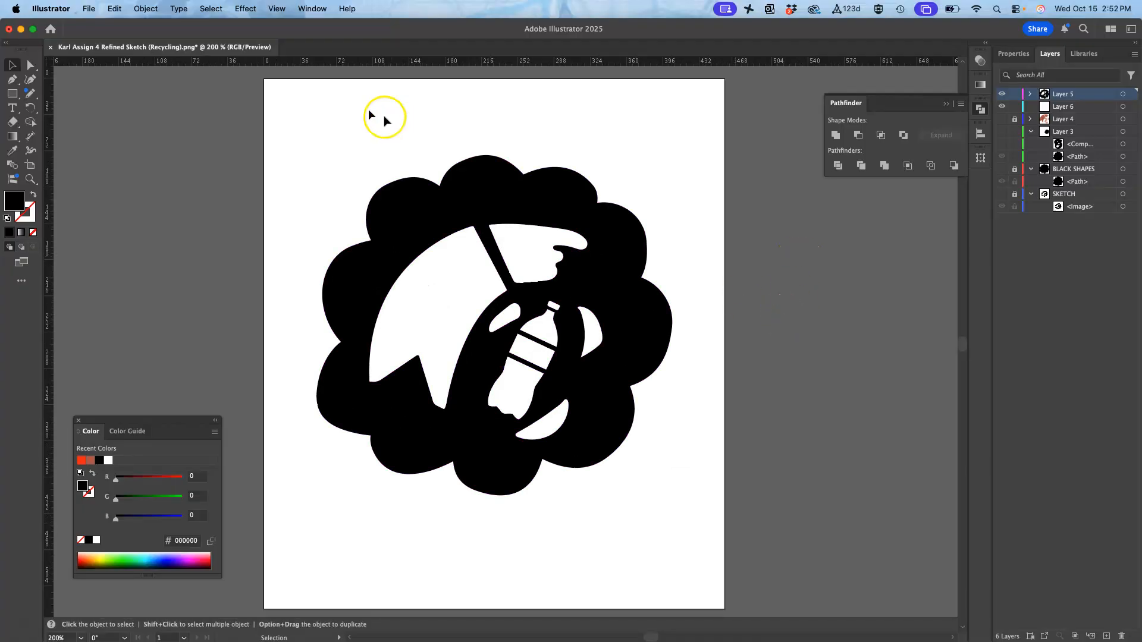
Step: Save the artwork to the Desktop as an Adobe Illustrator file, replacing the file name's text after "Assign 4" with "Black Recycling Shape"
{"action": "left_click", "coordinate": [89, 9]}
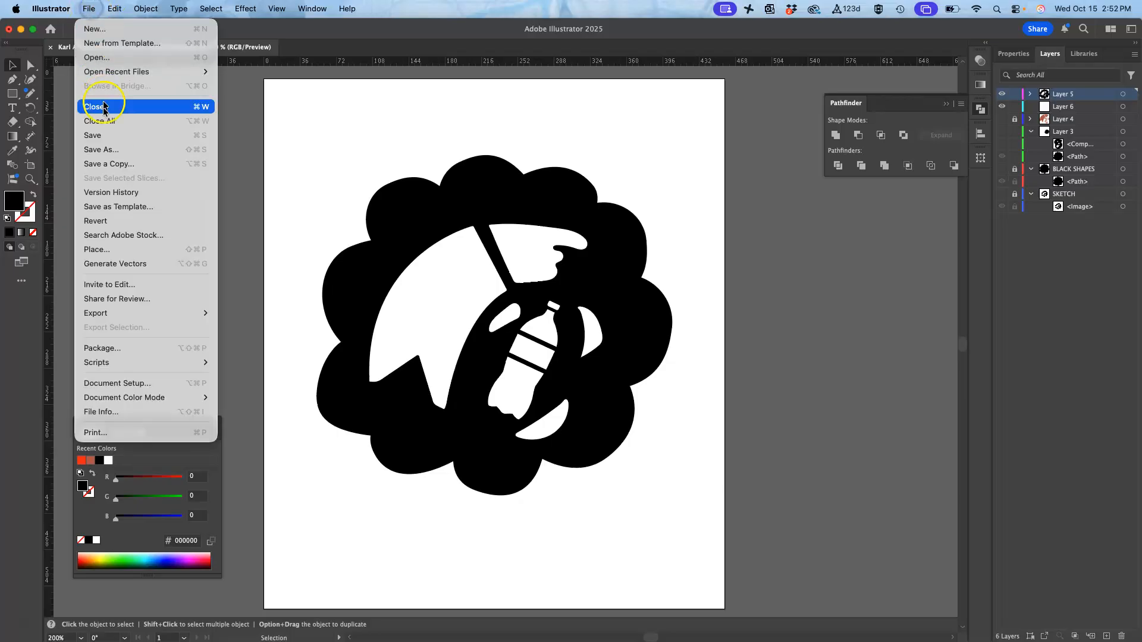
{"action": "left_click", "coordinate": [104, 138]}
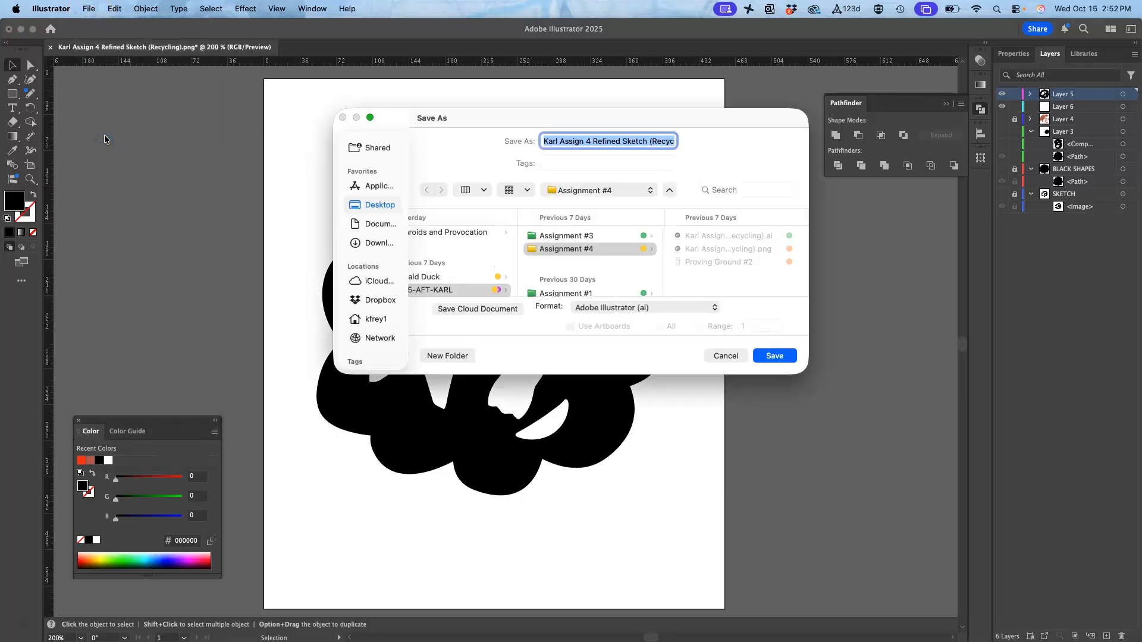
{"action": "left_click", "coordinate": [596, 142]}
{"action": "mouse_move", "coordinate": [595, 141]}
{"action": "left_mouse_down"}
{"action": "mouse_move", "coordinate": [683, 141]}
{"action": "mouse_move", "coordinate": [665, 142]}
{"action": "left_mouse_up"}
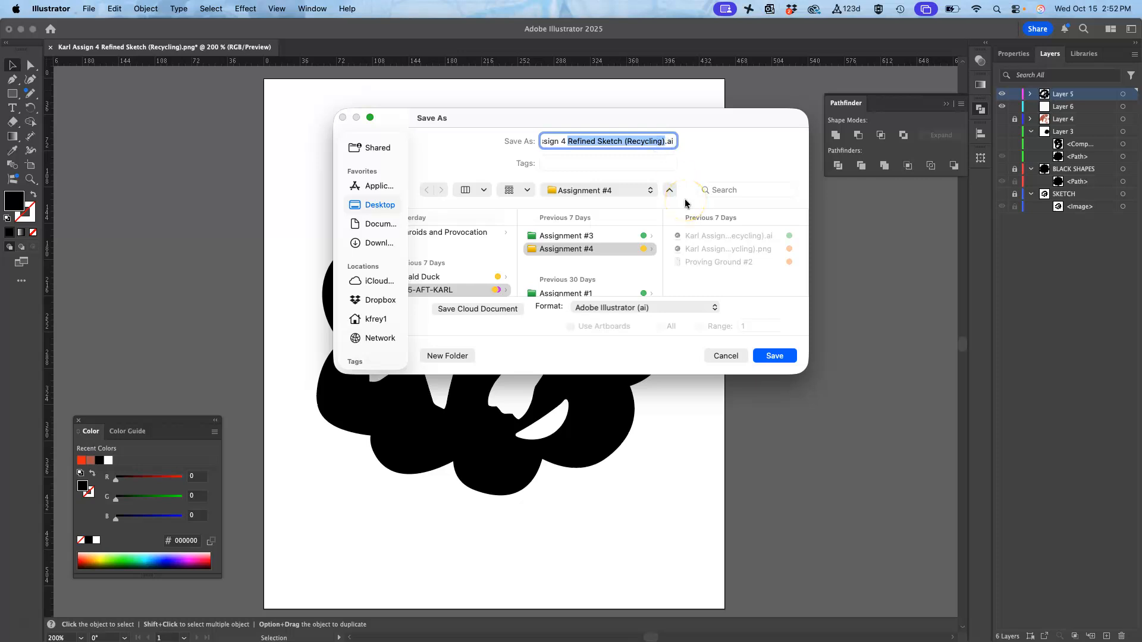
{"action": "key", "text": "BackSpace"}
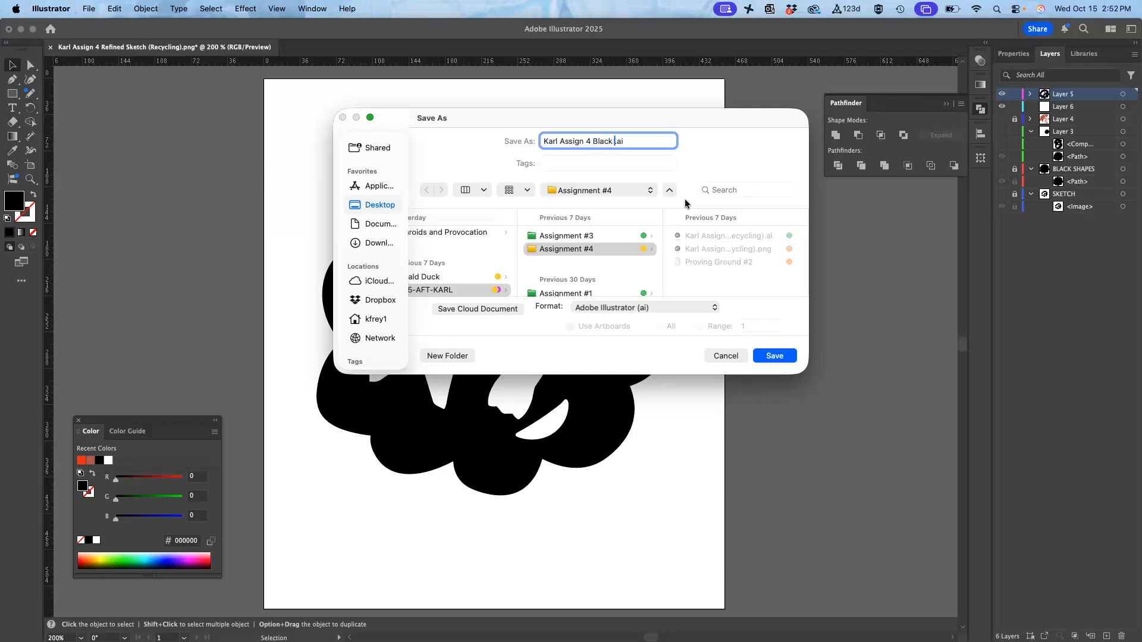
{"action": "type", "text": "ing Shape"}
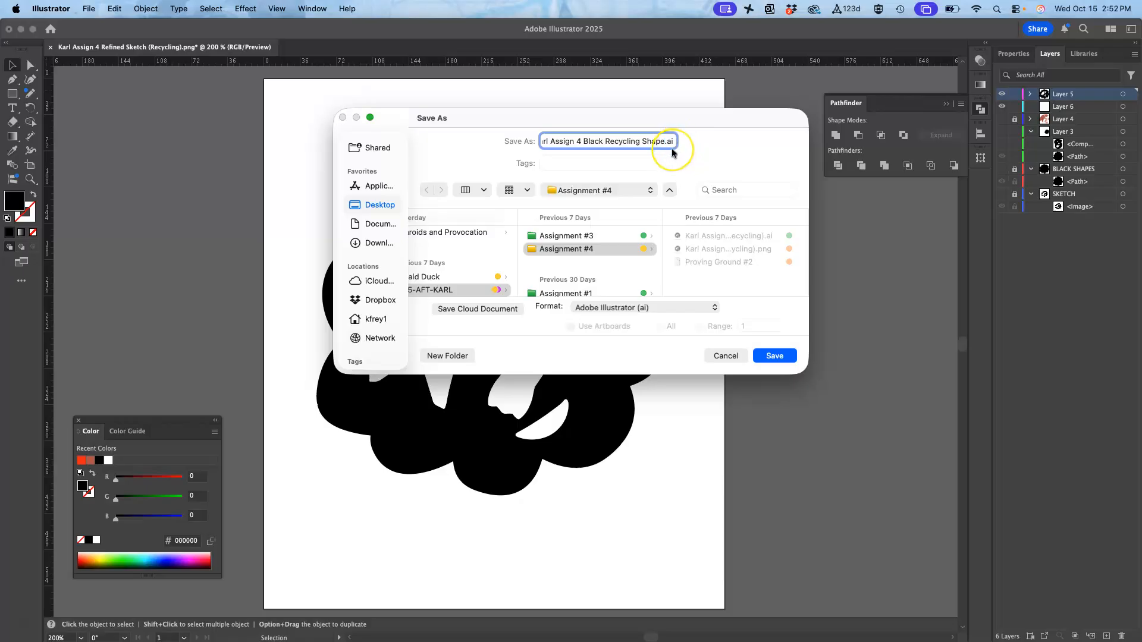
{"action": "key", "text": "super+d"}
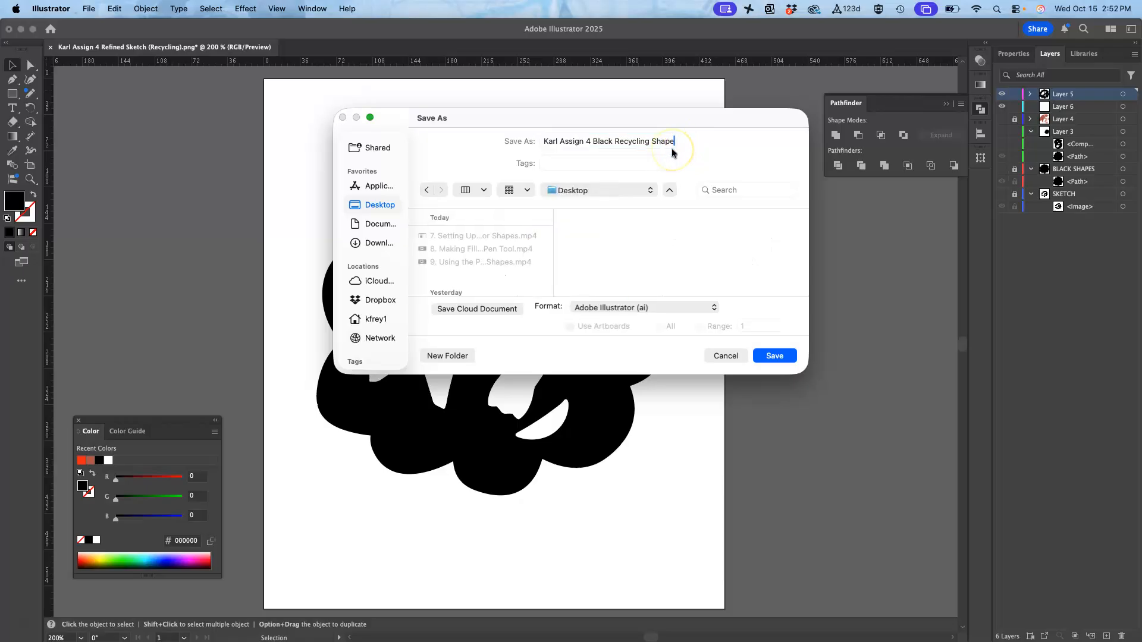
{"action": "left_click", "coordinate": [775, 355]}
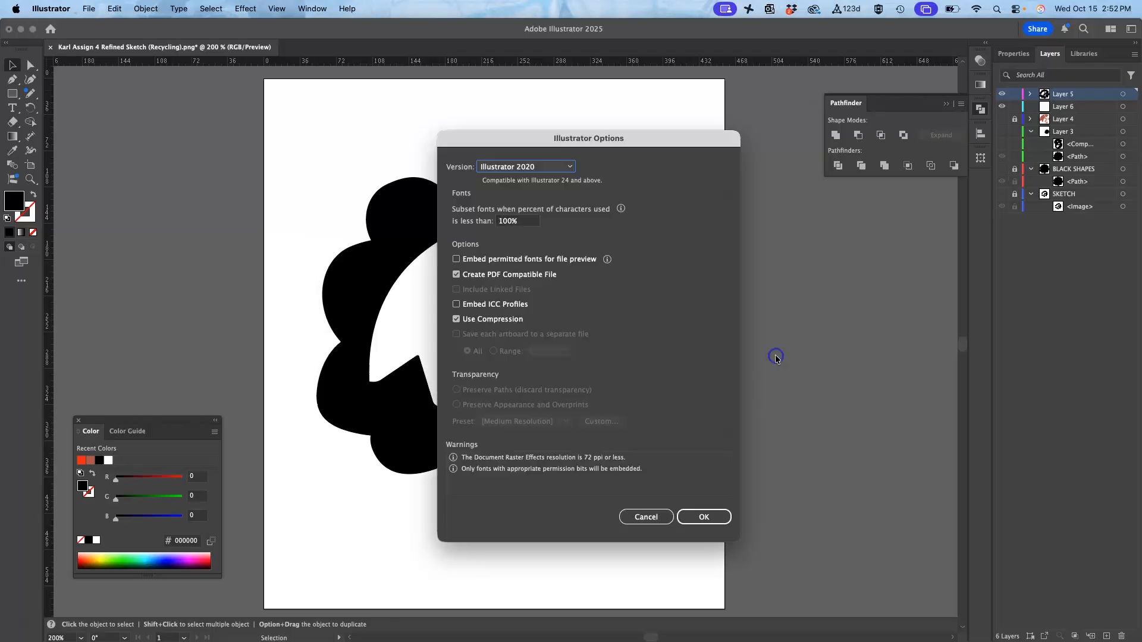
{"action": "left_click", "coordinate": [705, 514]}
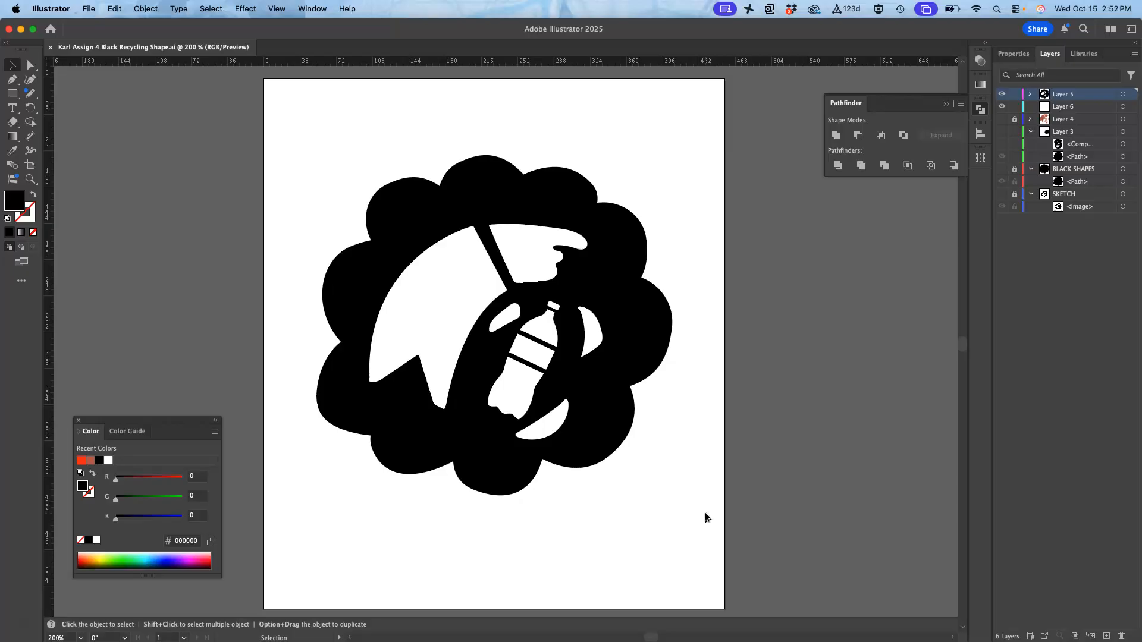
Step: Switch to the Finder desktop, move the saved Black Recycling Shape file to an empty area, and give it a green tag
{"action": "key", "text": "F11"}
{"action": "left_click_drag", "start_coordinate": [851, 523], "coordinate": [480, 147]}
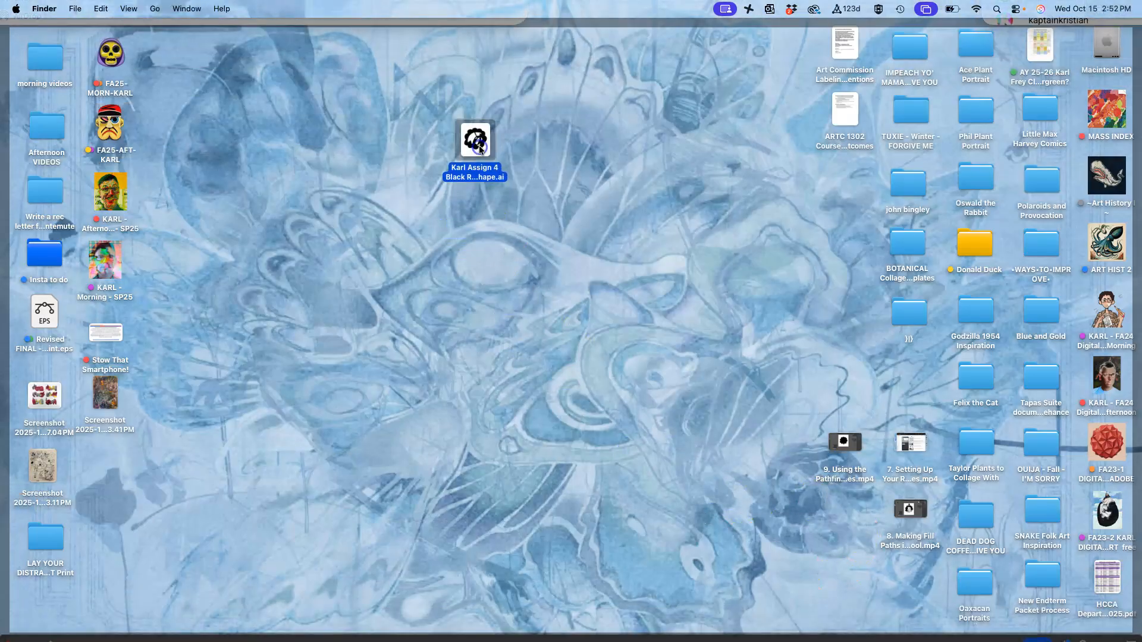
{"action": "right_click", "coordinate": [481, 144]}
{"action": "left_click", "coordinate": [552, 337]}
{"action": "left_click", "coordinate": [473, 230]}
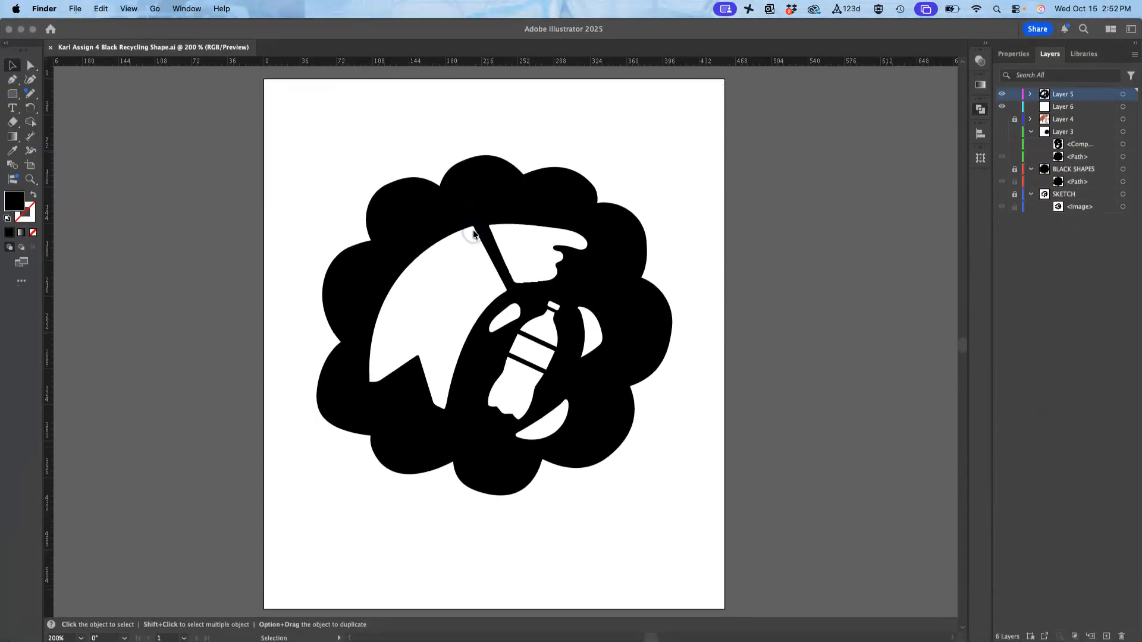
{"action": "key", "text": "F11"}
{"action": "left_click", "coordinate": [473, 229]}
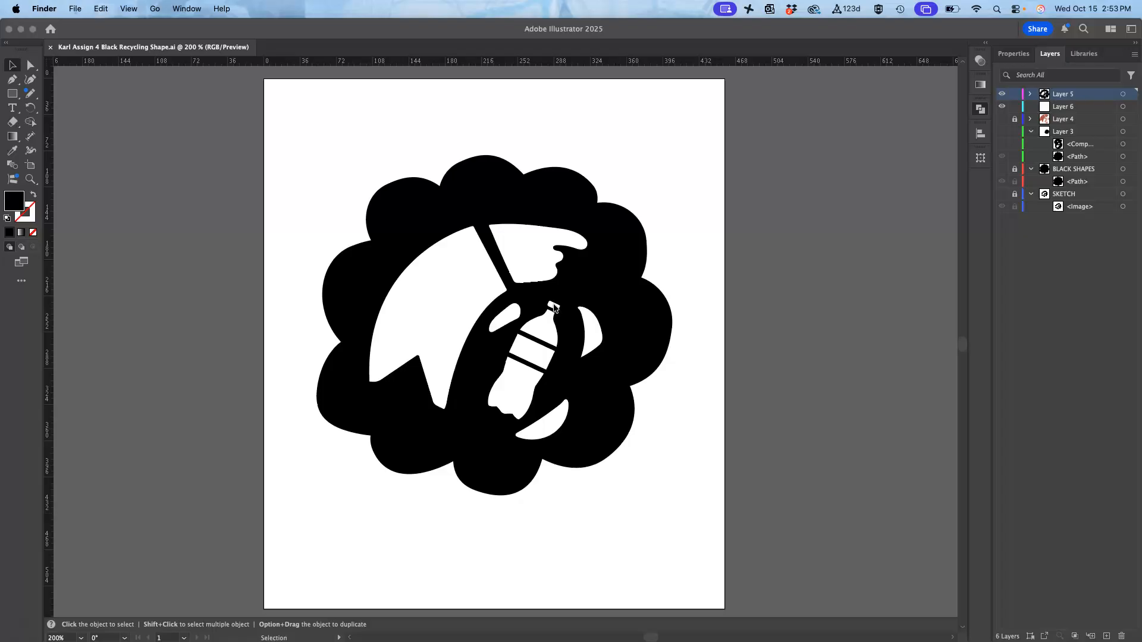
Step: Return to Illustrator and start saving a copy of the Black Recycling Shape document
{"action": "left_click", "coordinate": [341, 30]}
{"action": "left_click", "coordinate": [89, 8]}
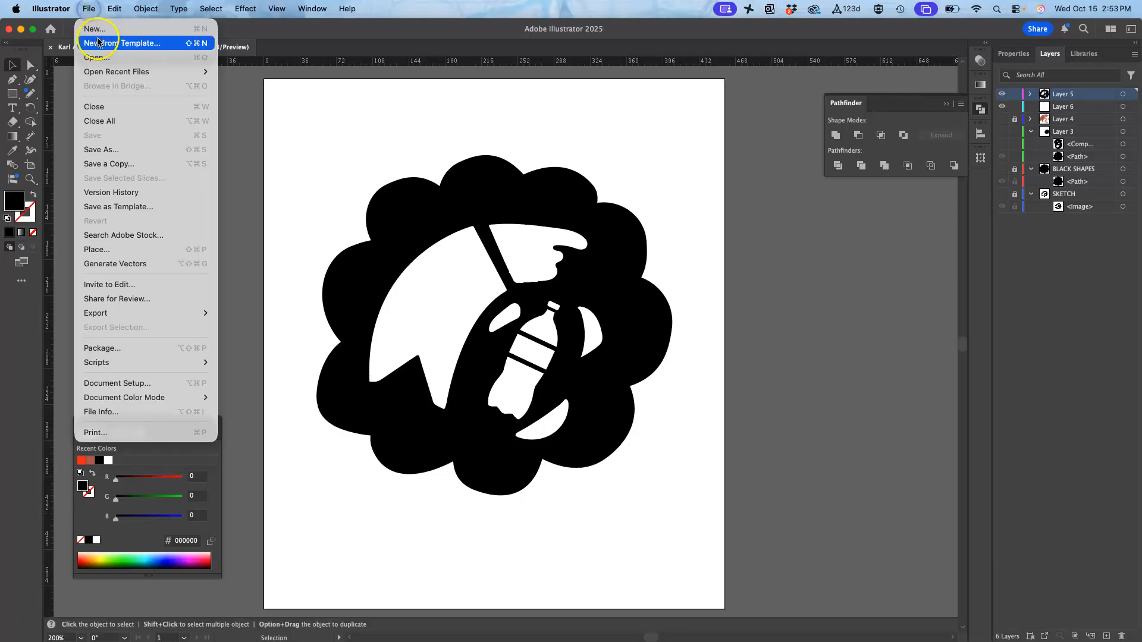
{"action": "left_click", "coordinate": [122, 165]}
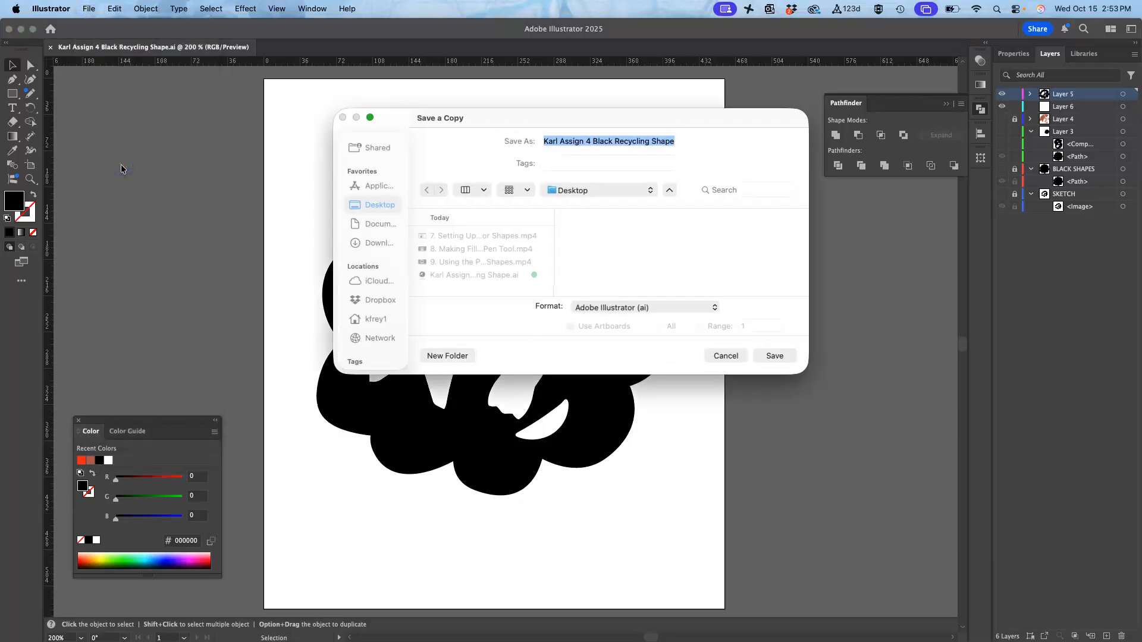